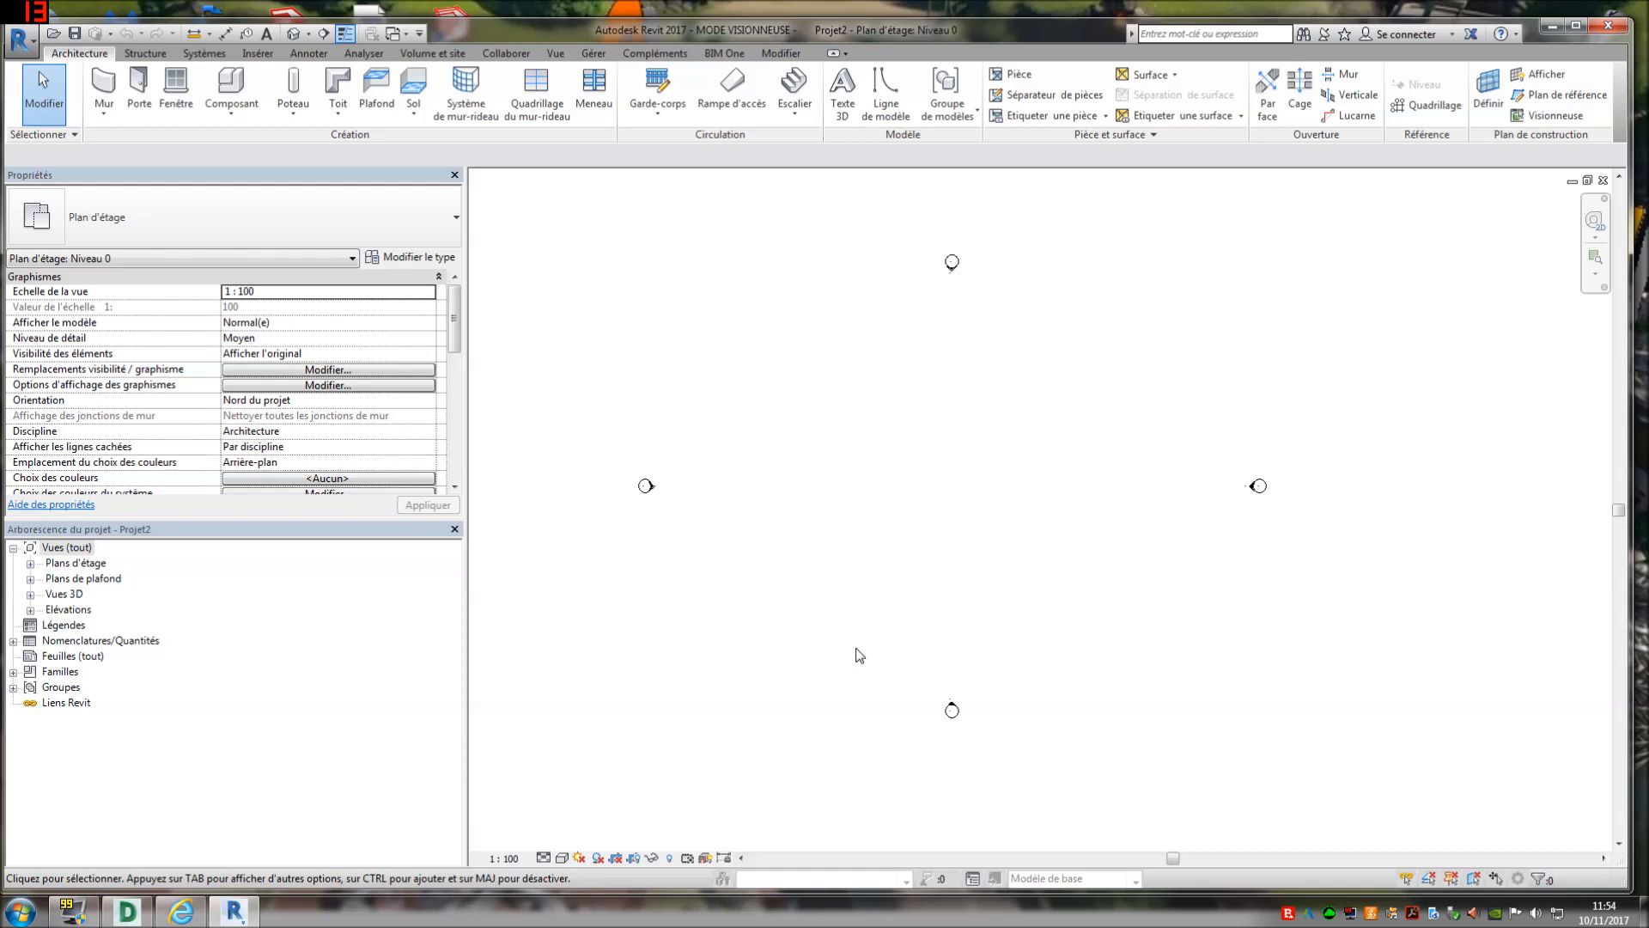
Examine the source floor plan in DWG TrueView, return to Revit and maximize its window
left_click(127, 911)
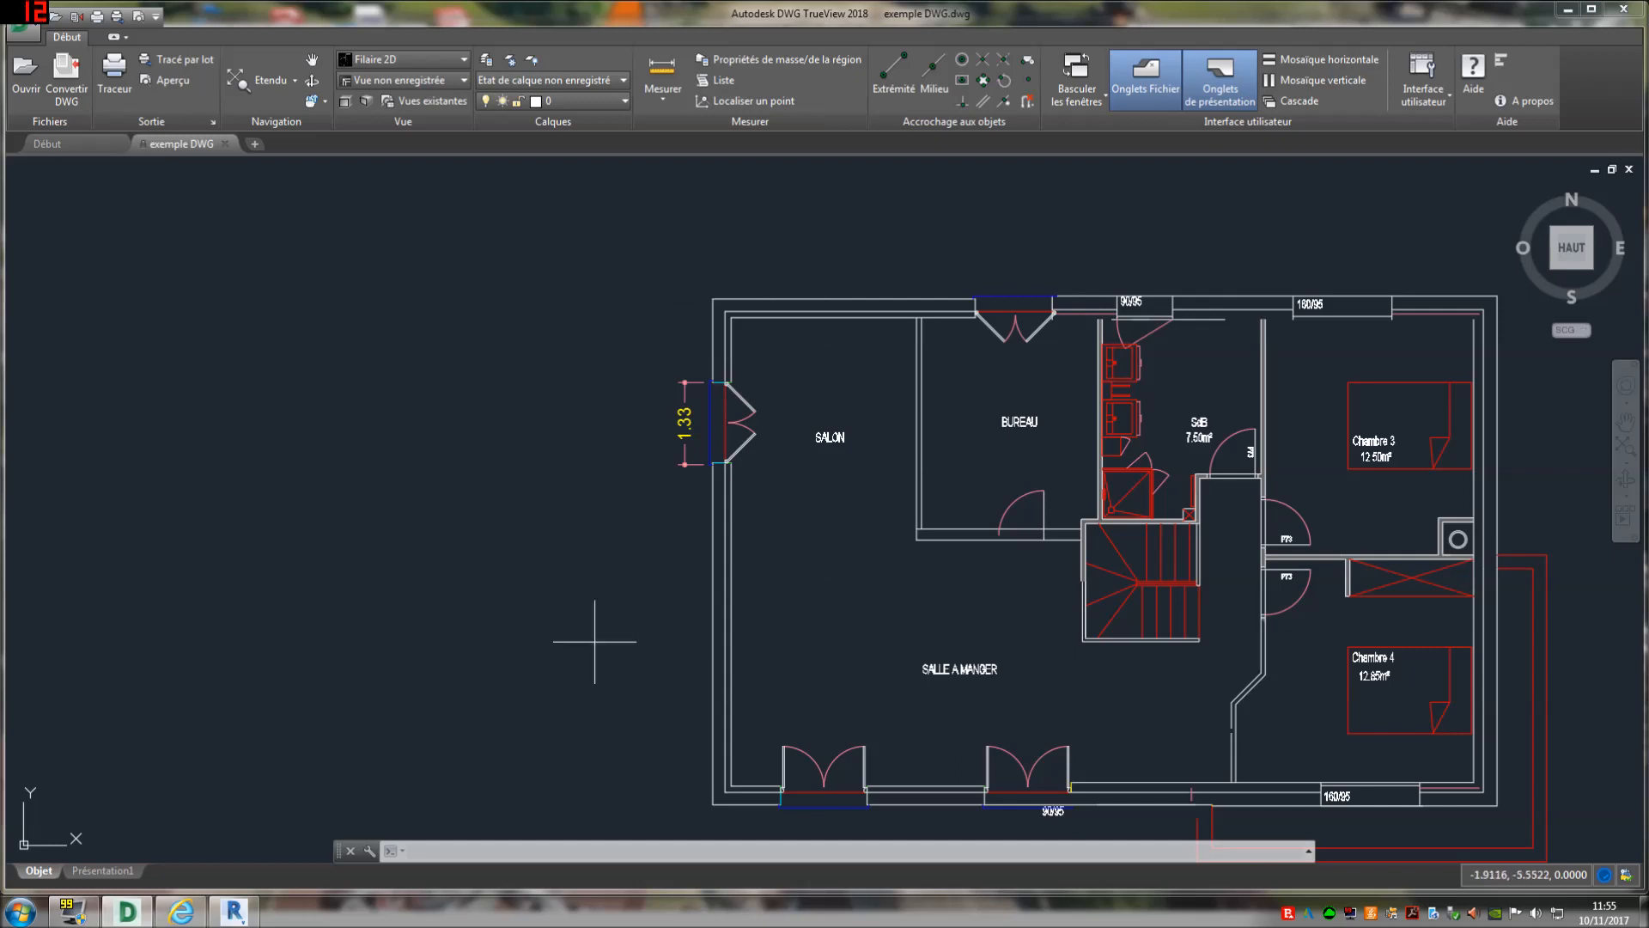
mouse_move(233, 910)
left_click(234, 816)
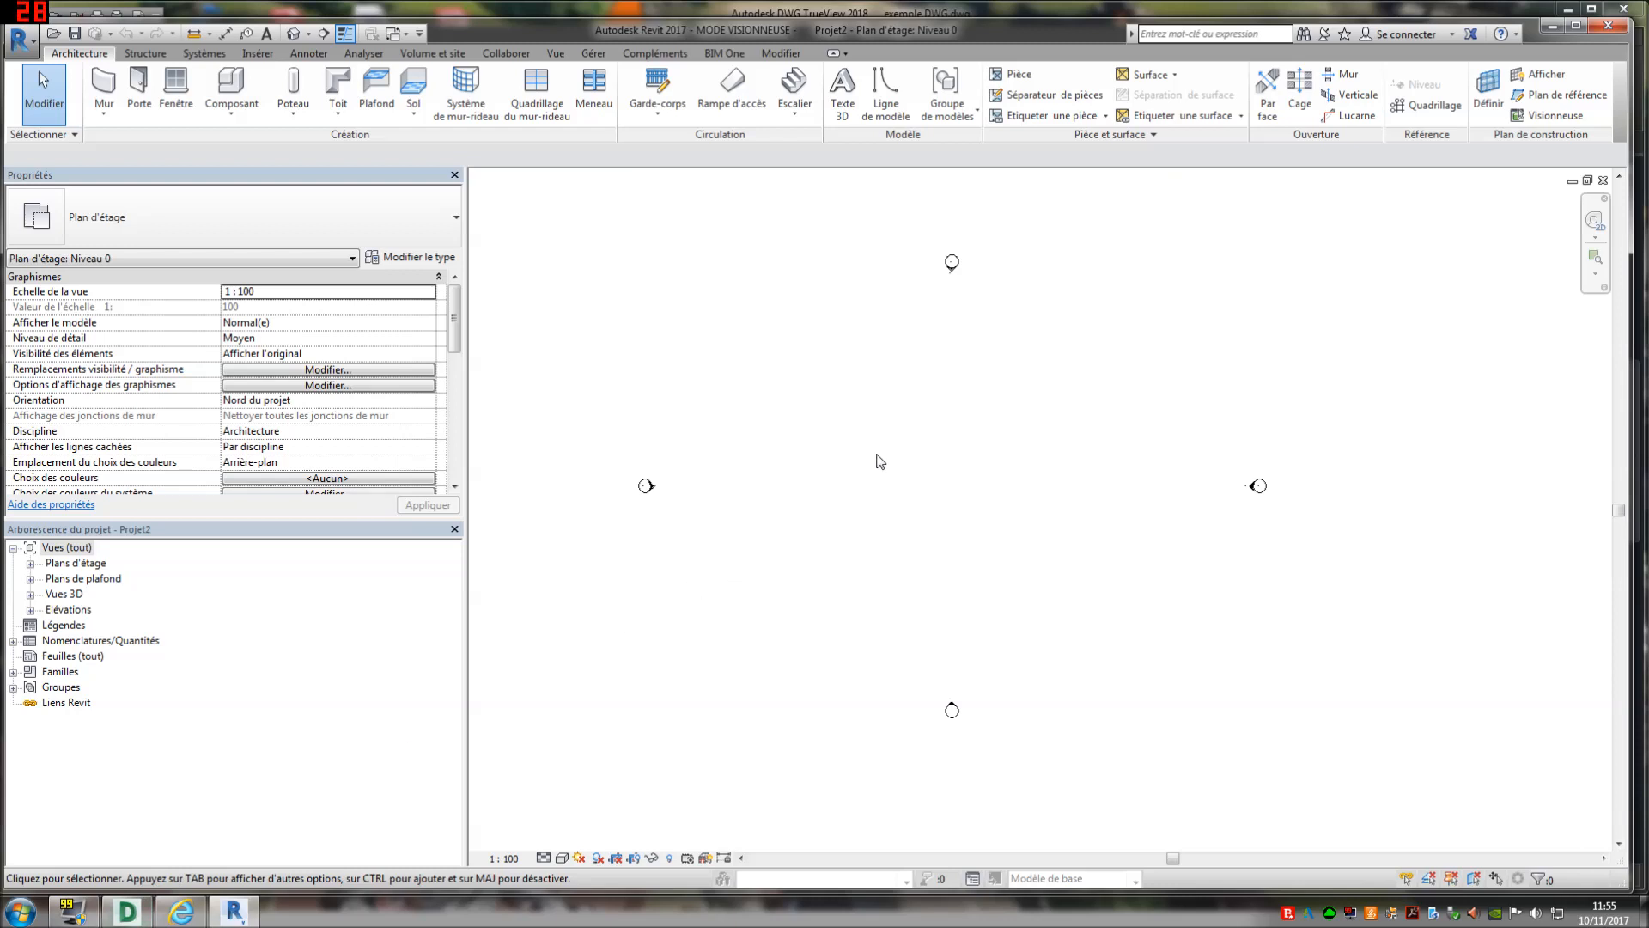
left_click(1576, 26)
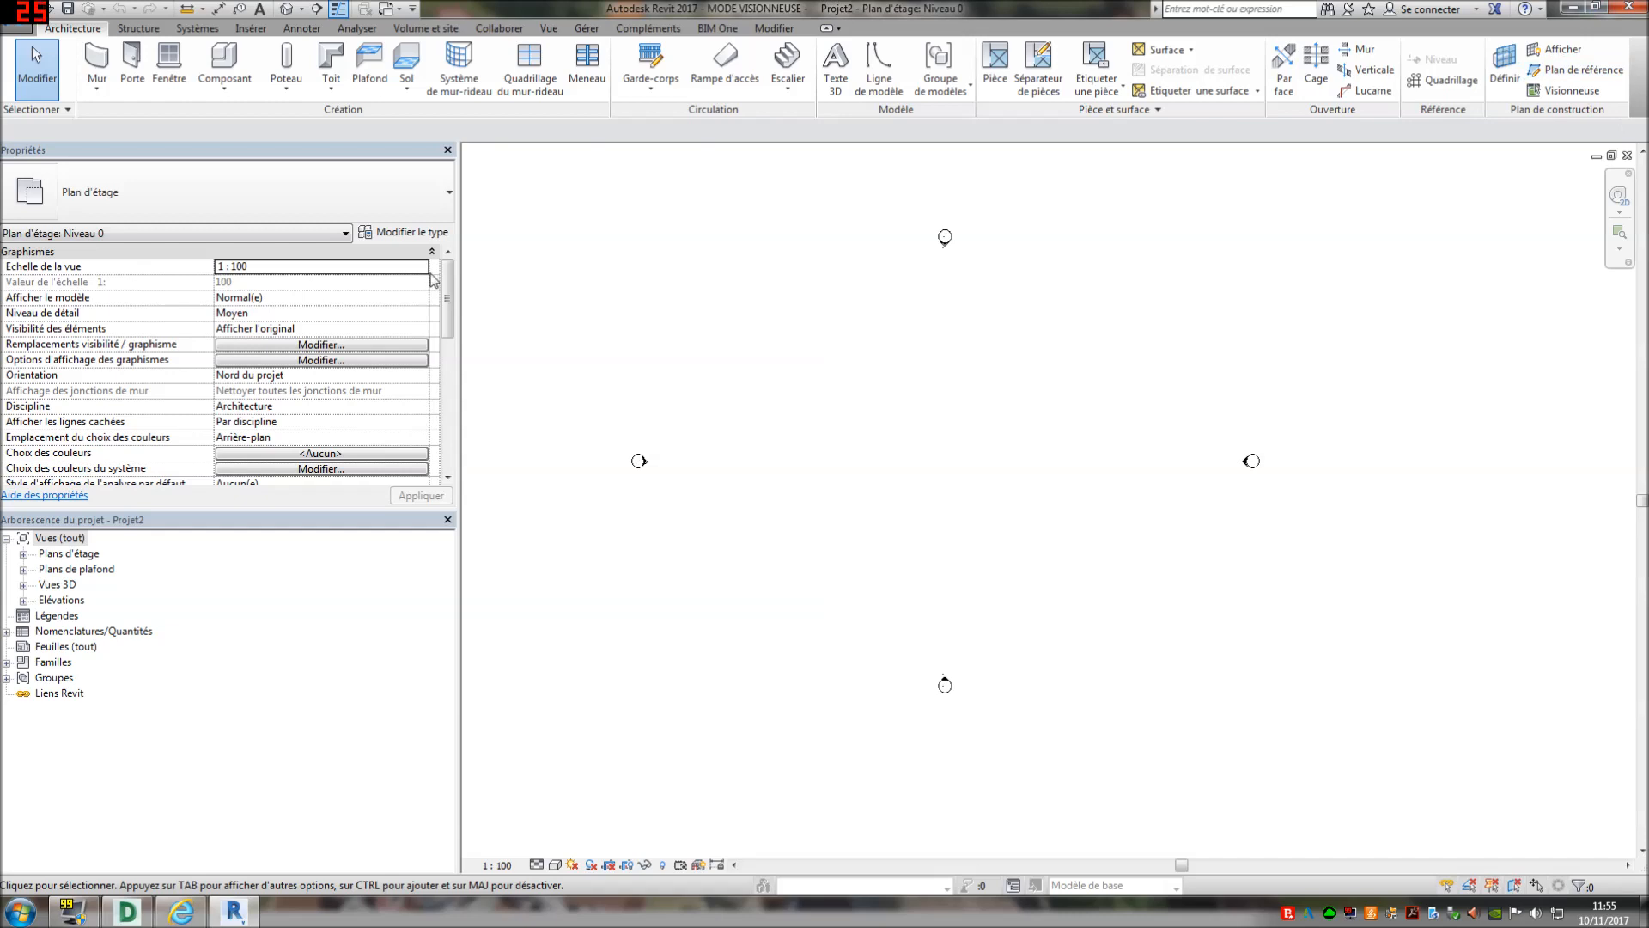
Start a CAD link and choose exemple DWG.dwg from the Bureau folder
left_click(251, 31)
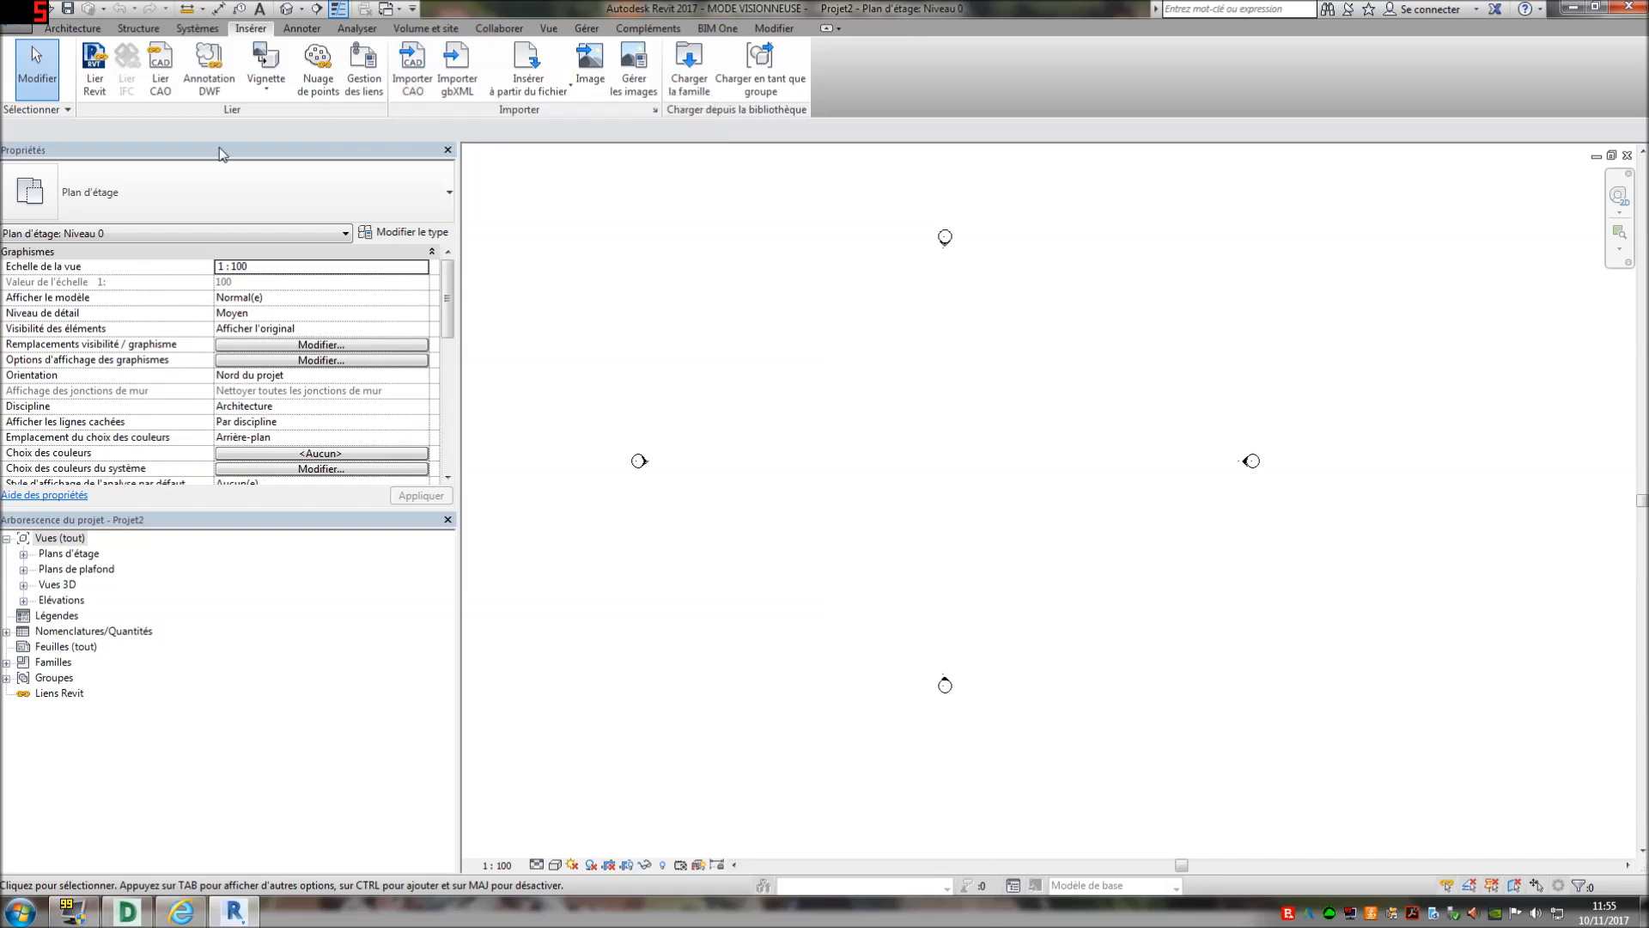
left_click(168, 74)
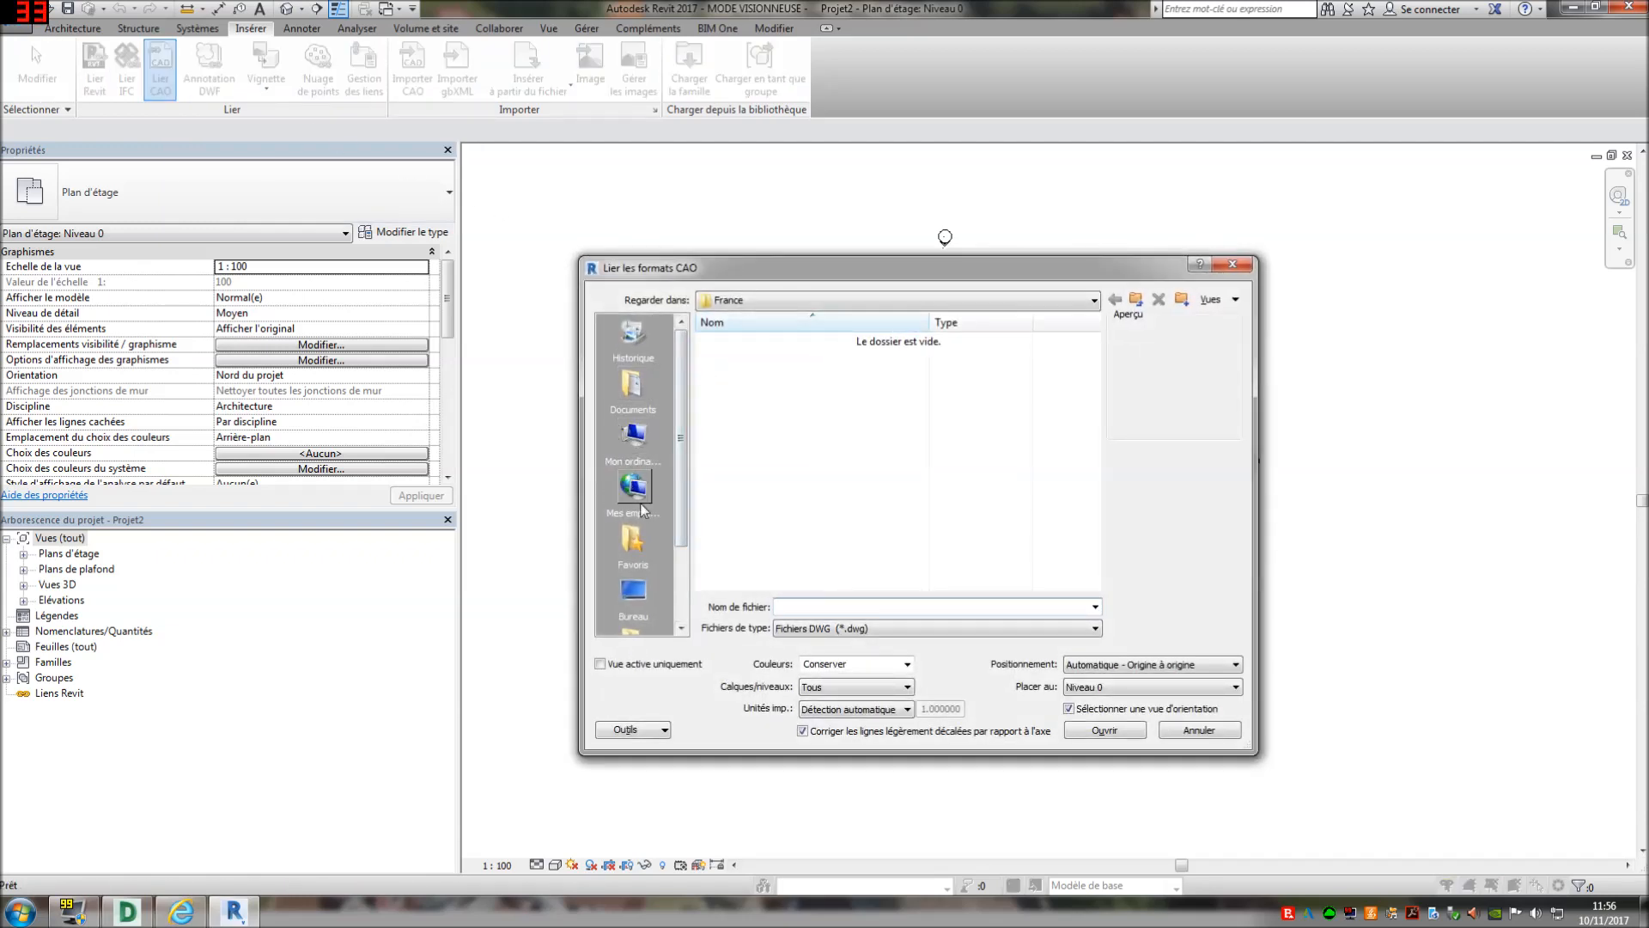
left_click(635, 591)
left_click(759, 440)
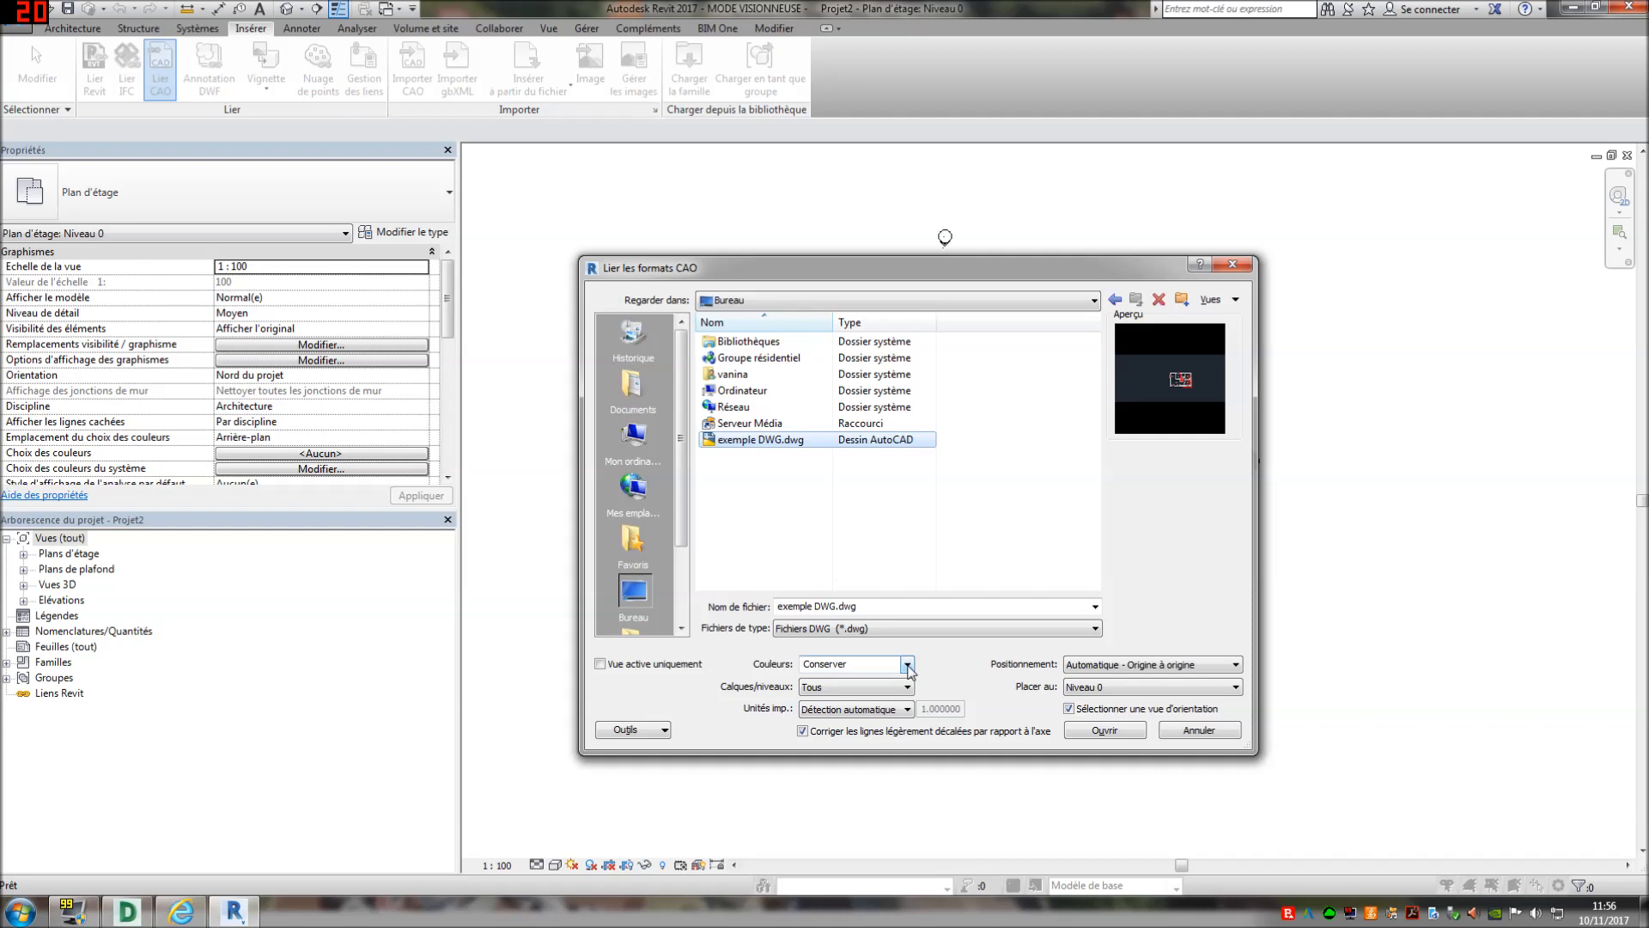
Keep the link's colours on Conserver and layers on Tous, and set the import units to mètre
left_click(907, 666)
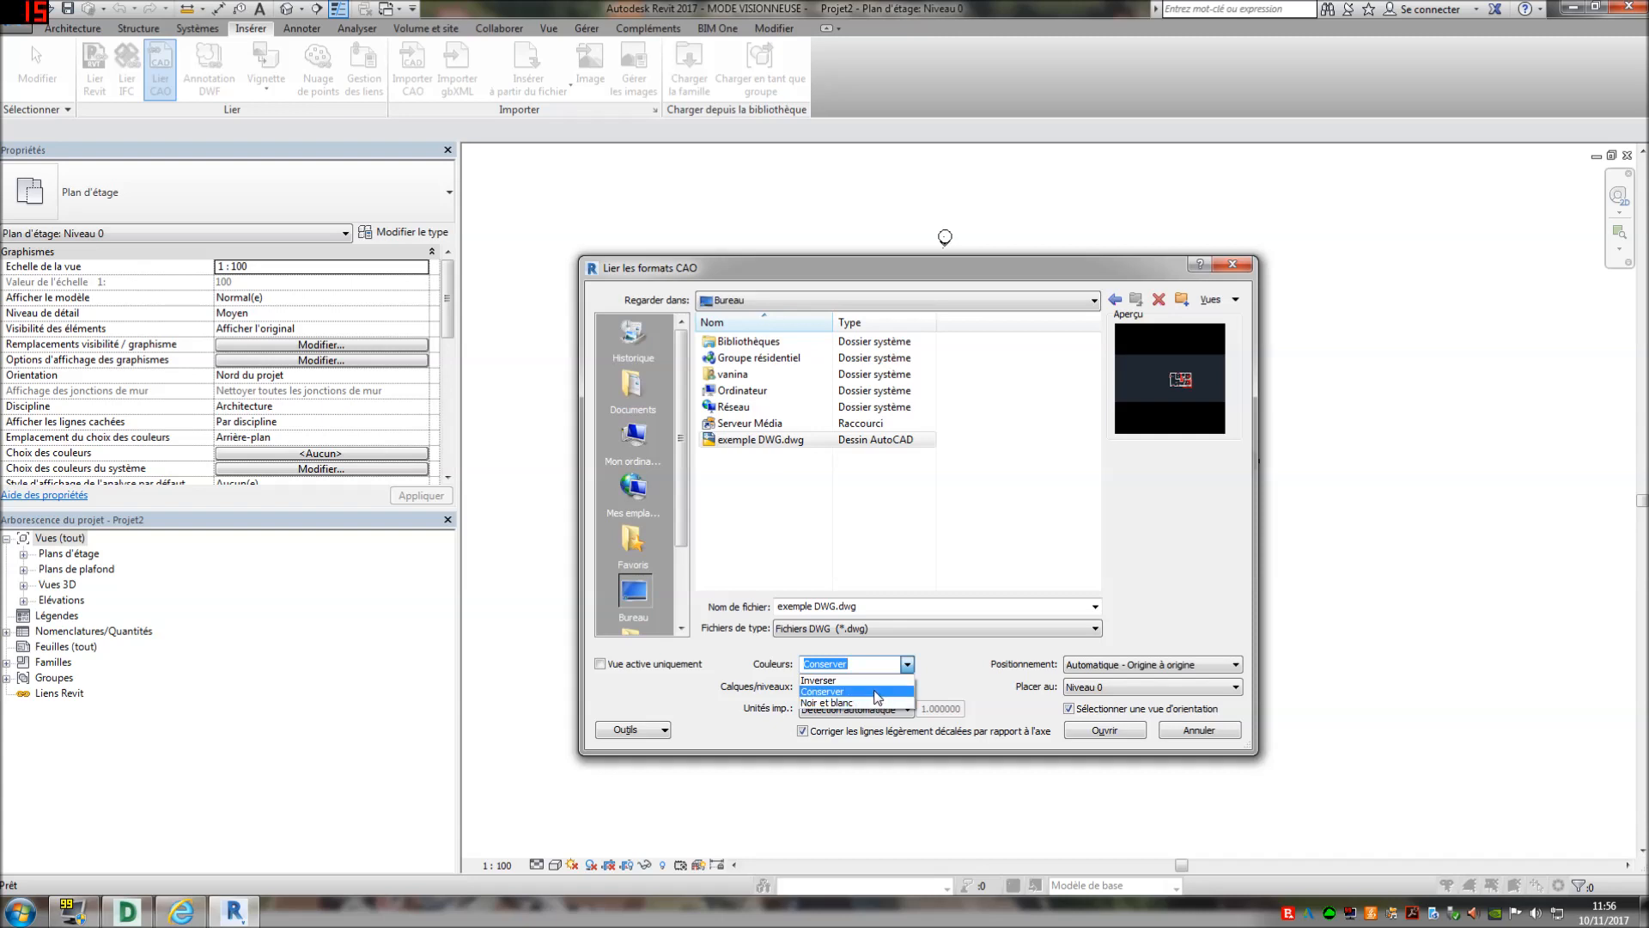
left_click(846, 694)
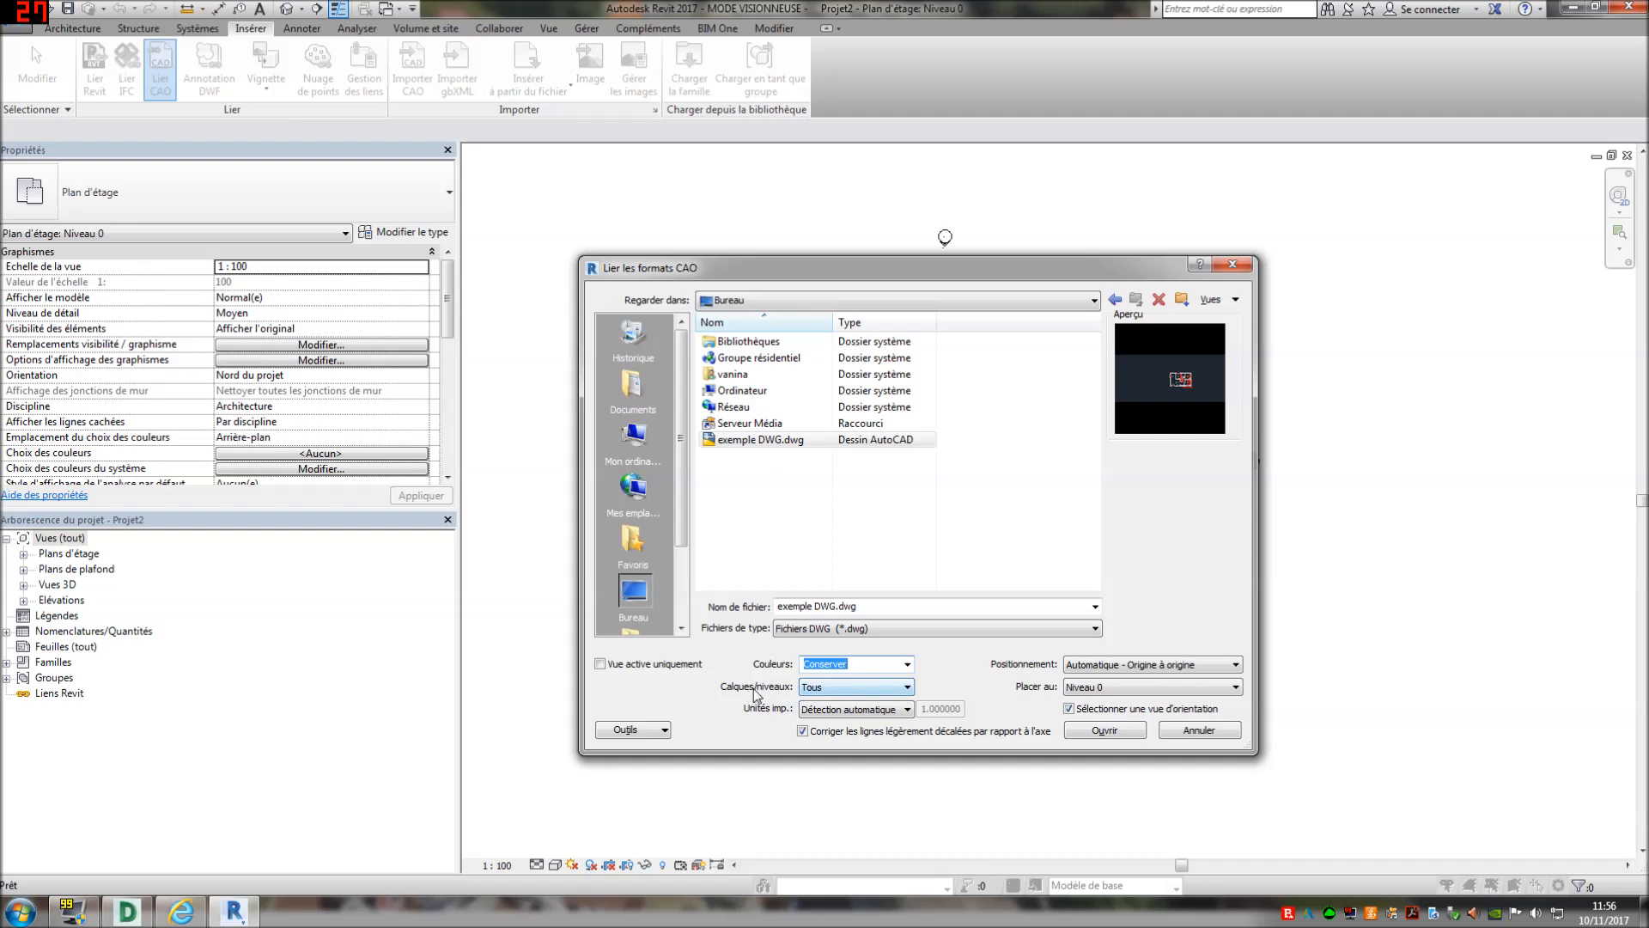
left_click(846, 692)
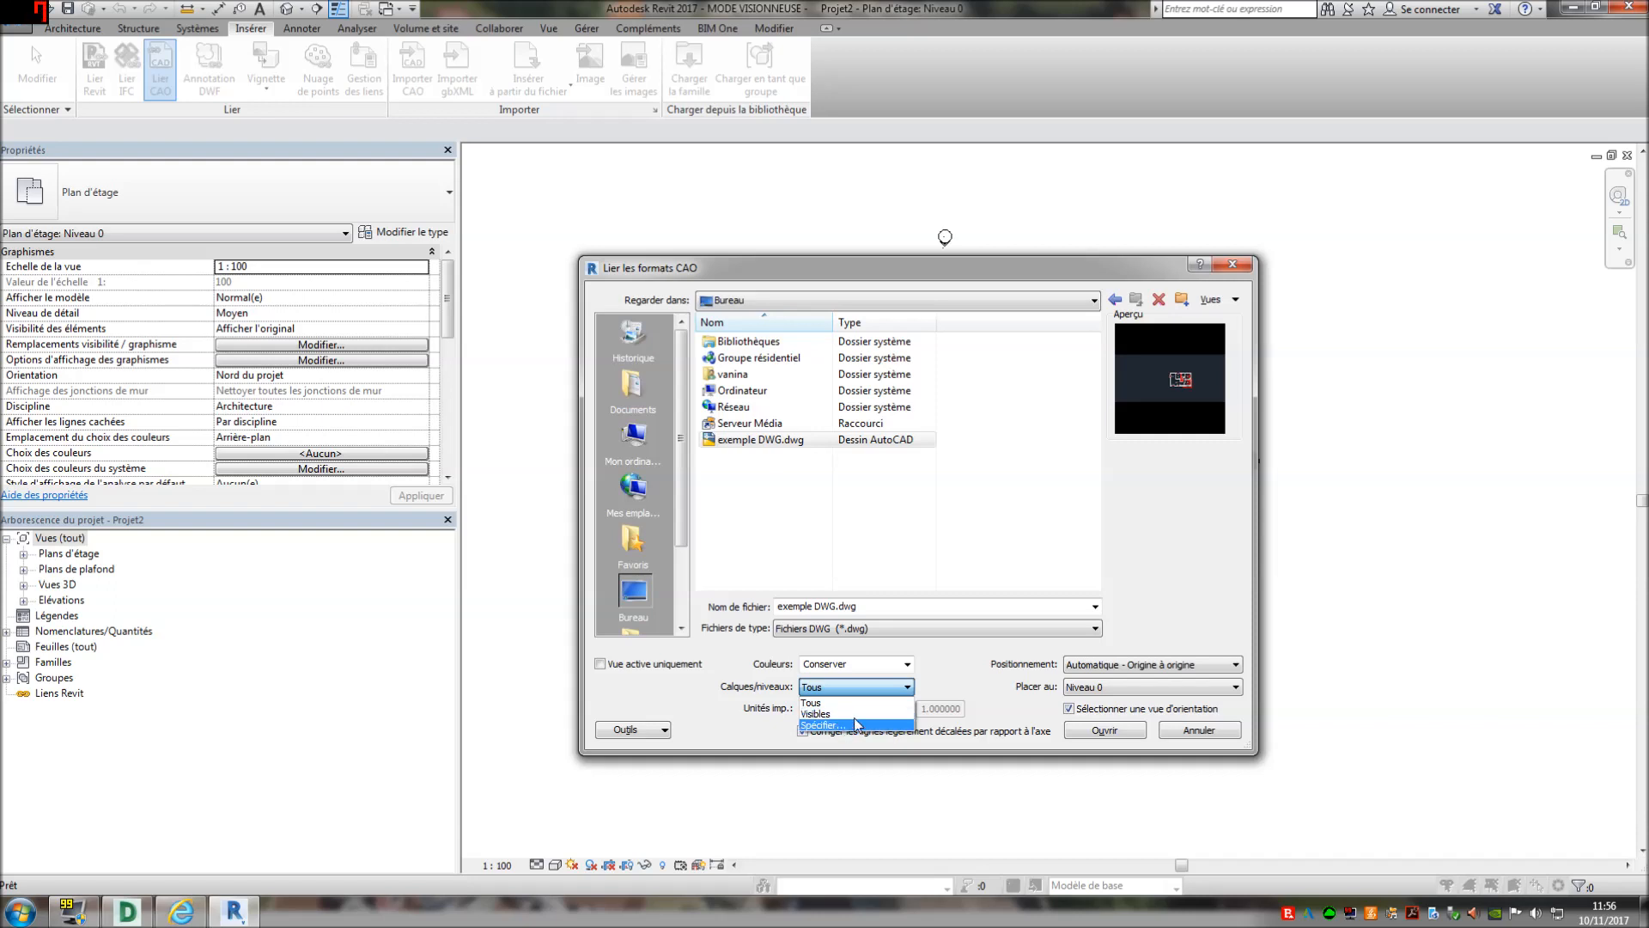
left_click(951, 683)
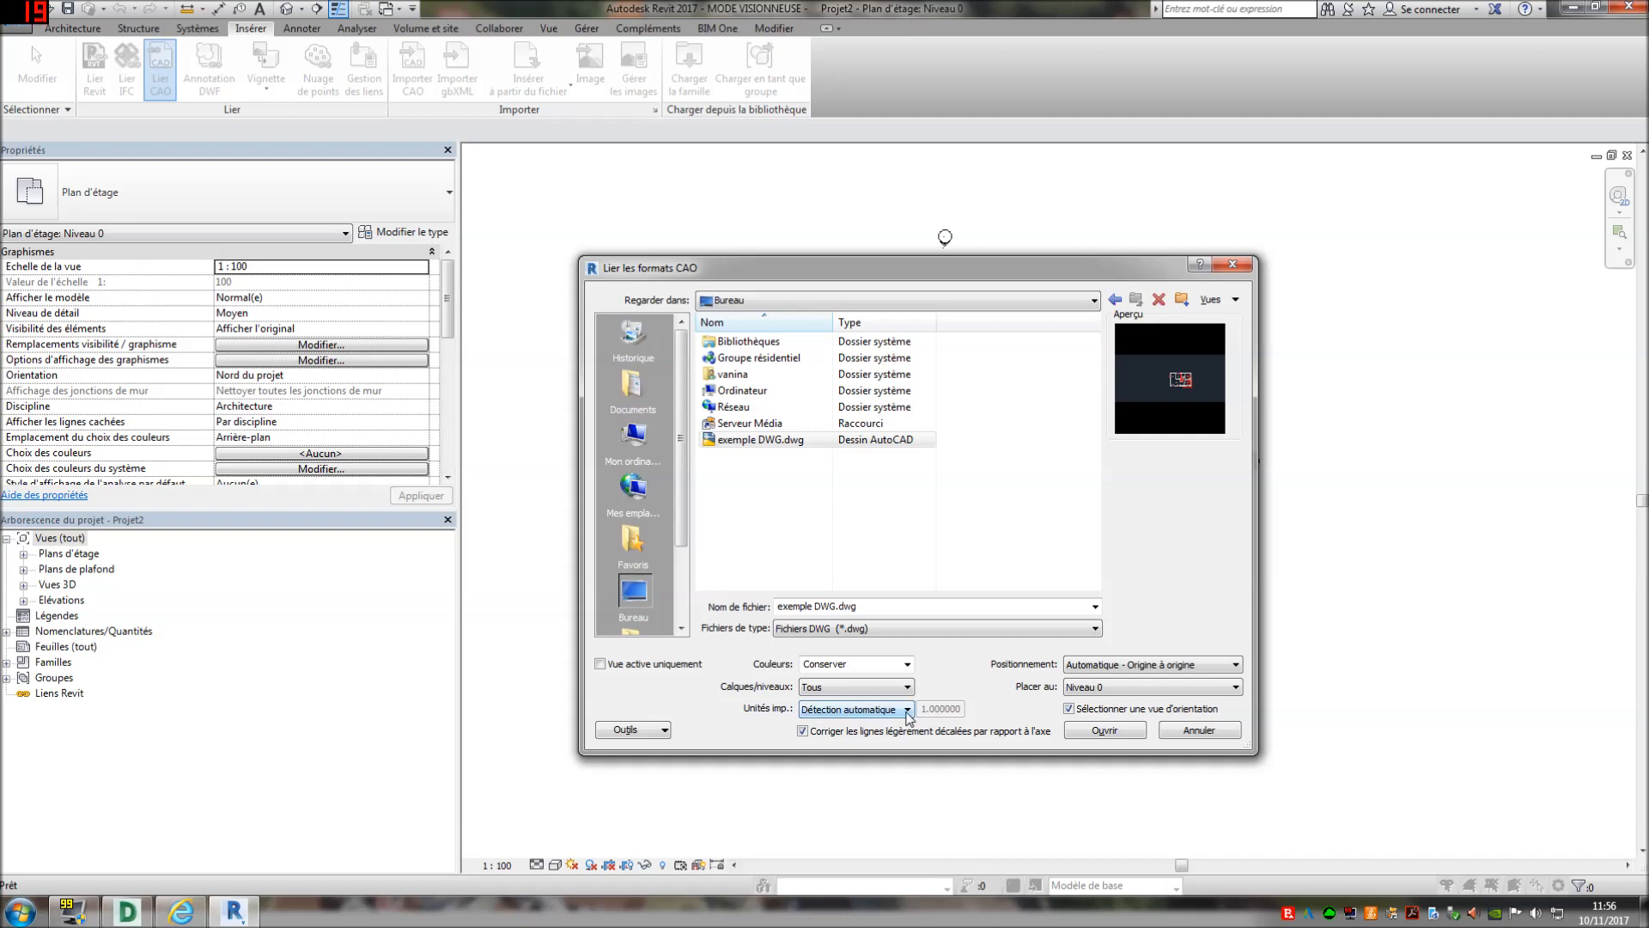
left_click(908, 712)
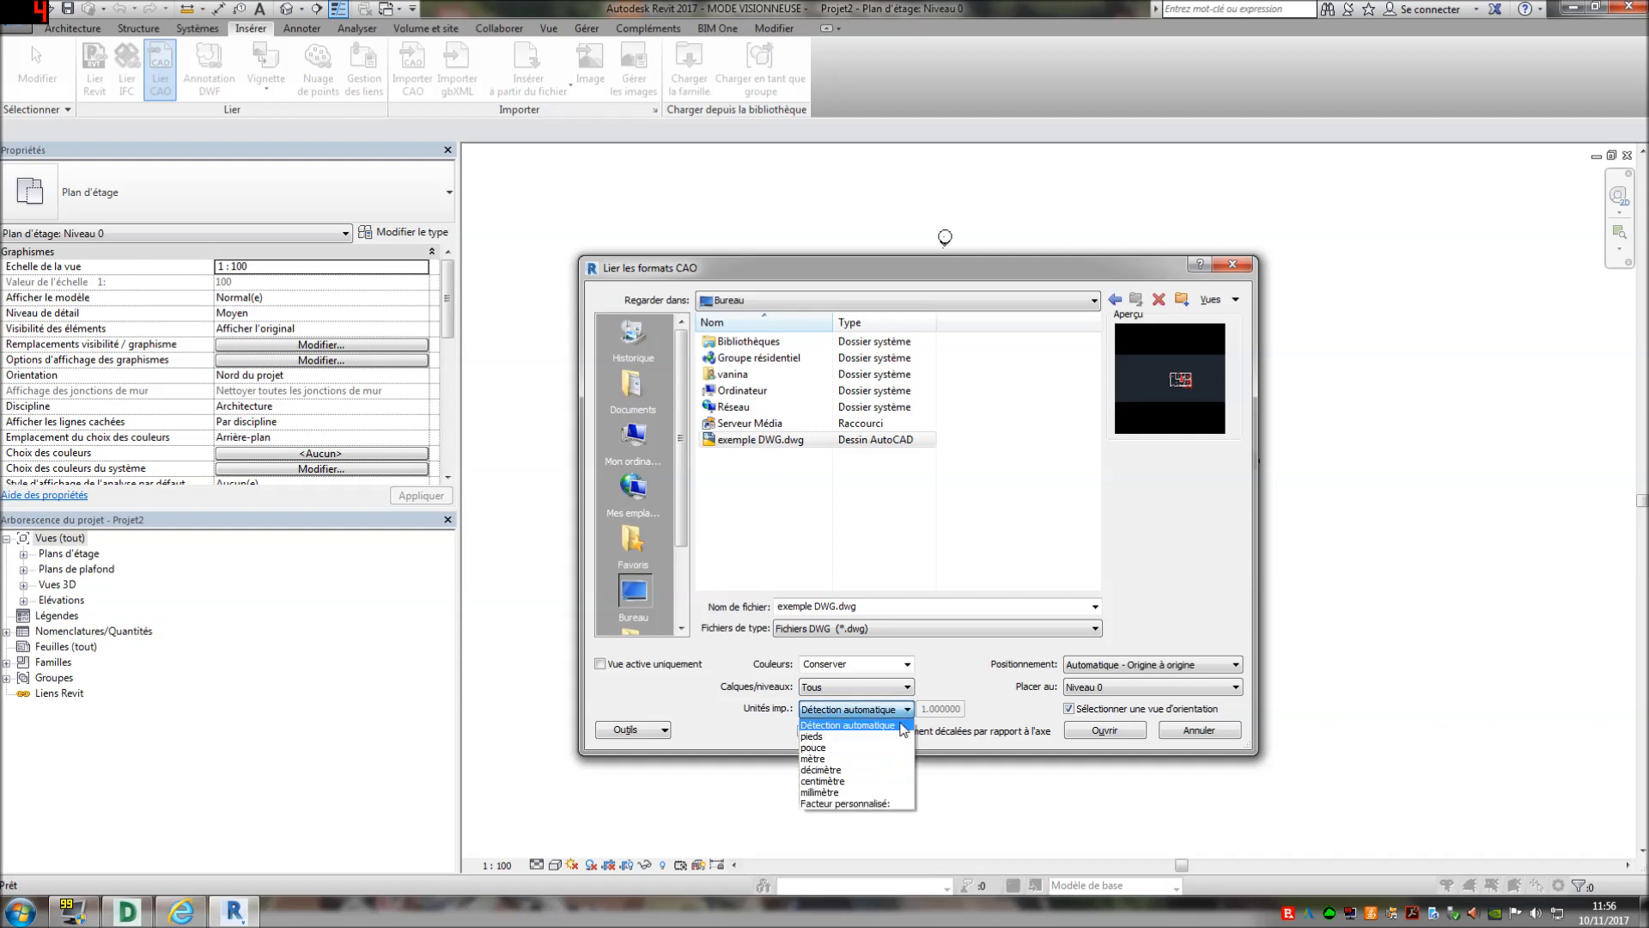
left_click(866, 760)
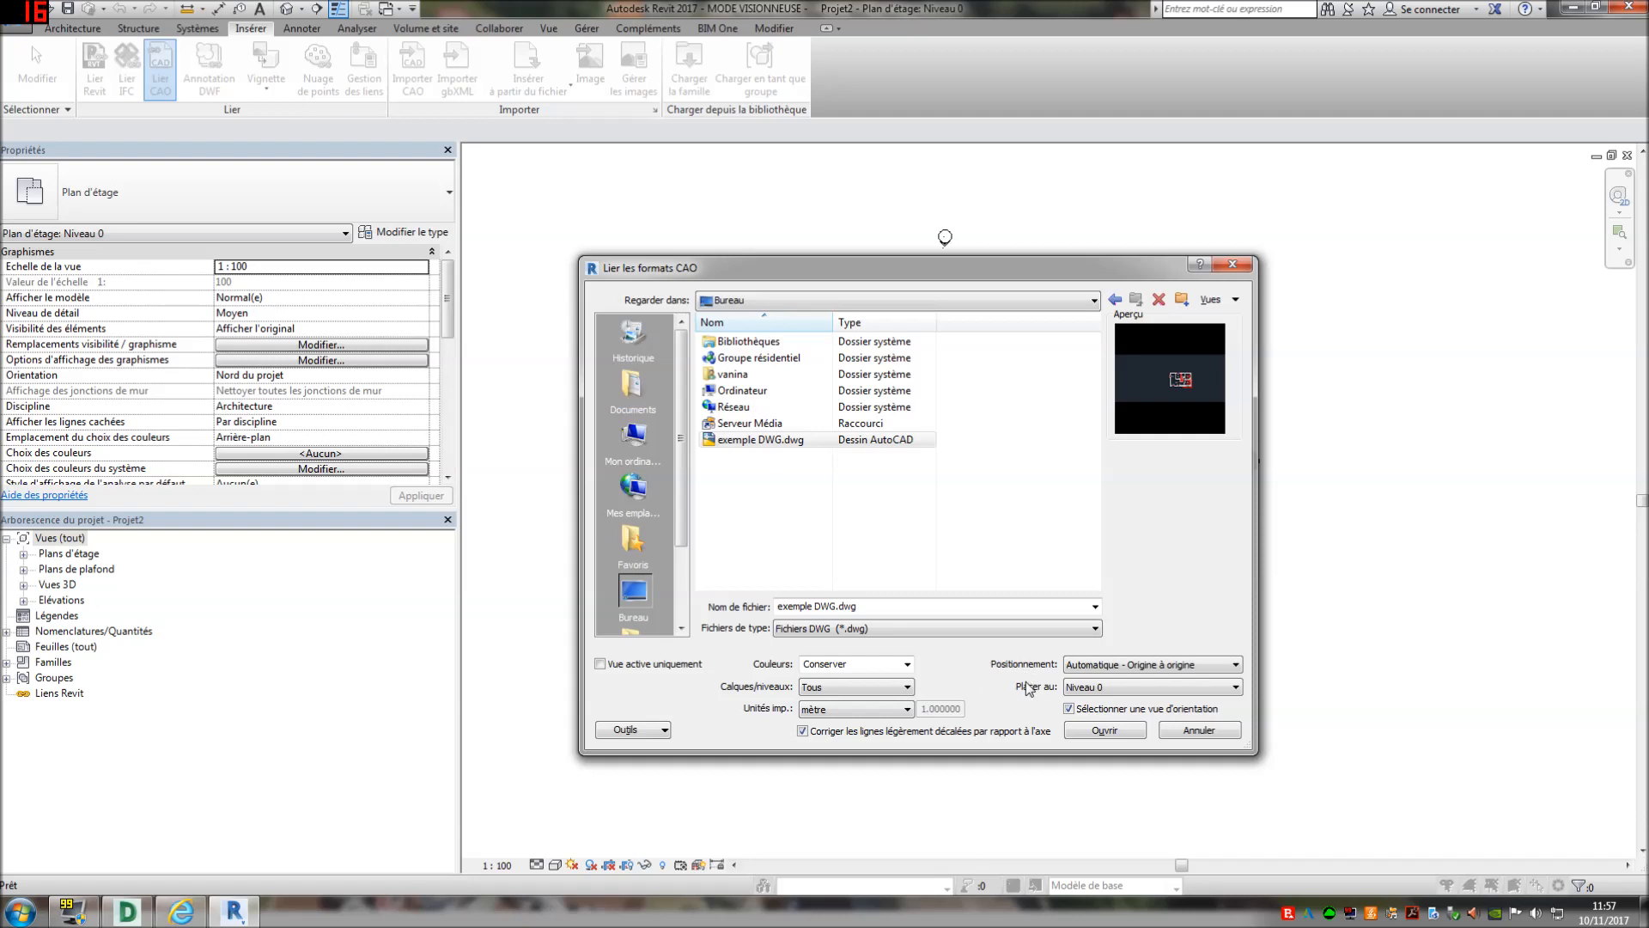
Set the link's positioning to Automatique - Origine à origine, placed at Niveau 0
left_click(1116, 697)
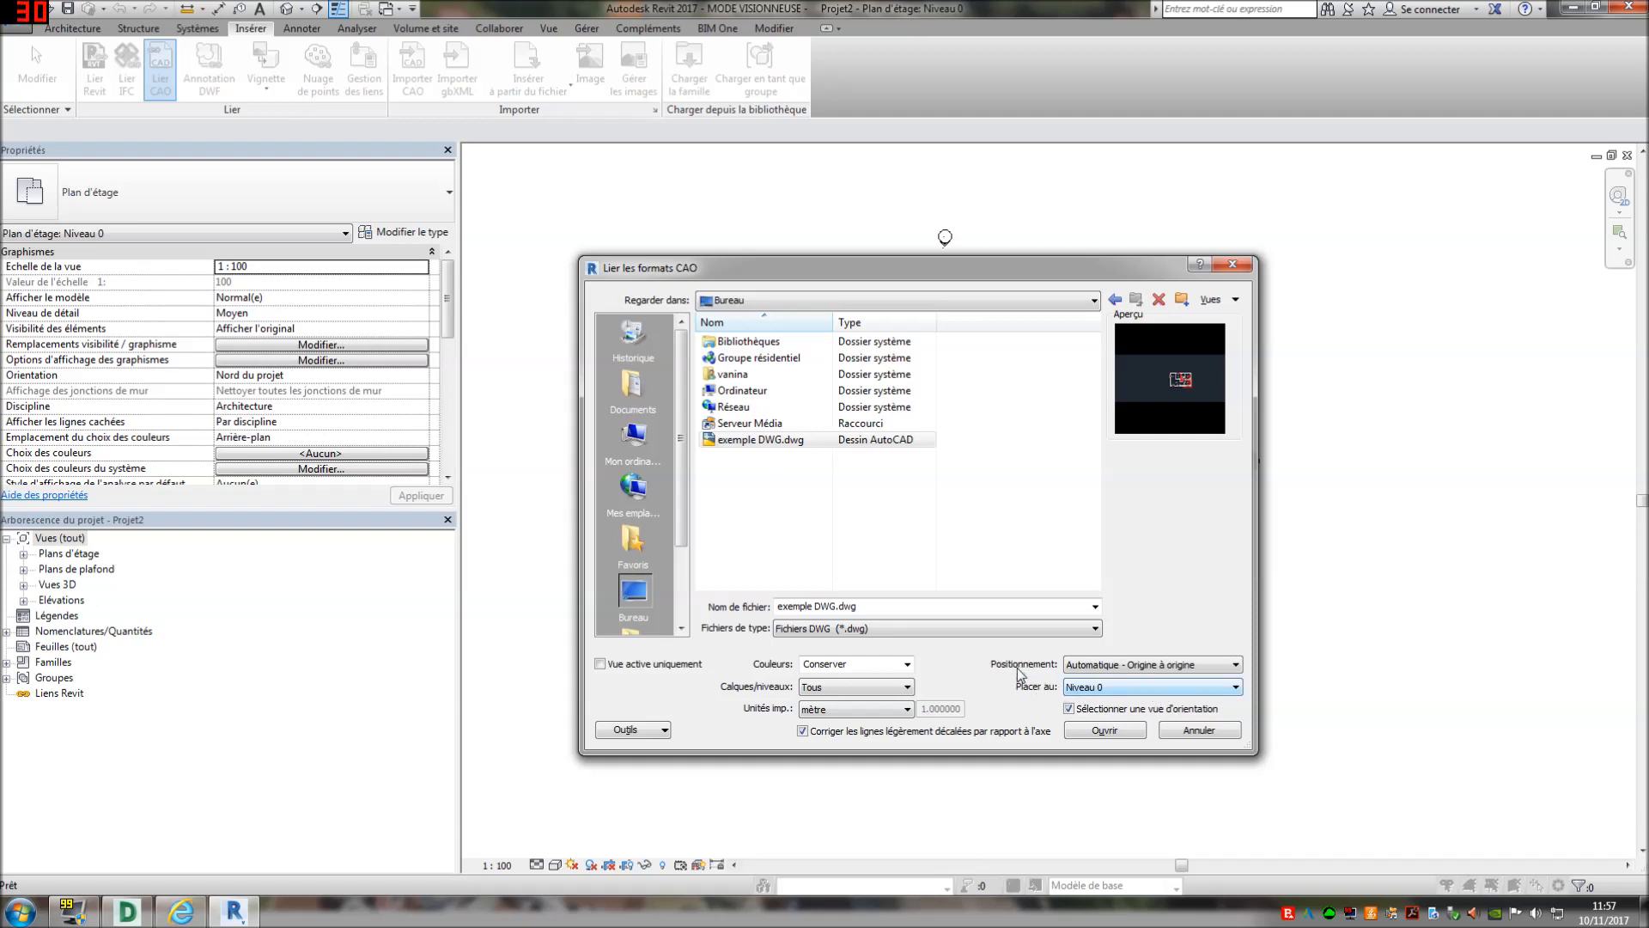
left_click(1126, 665)
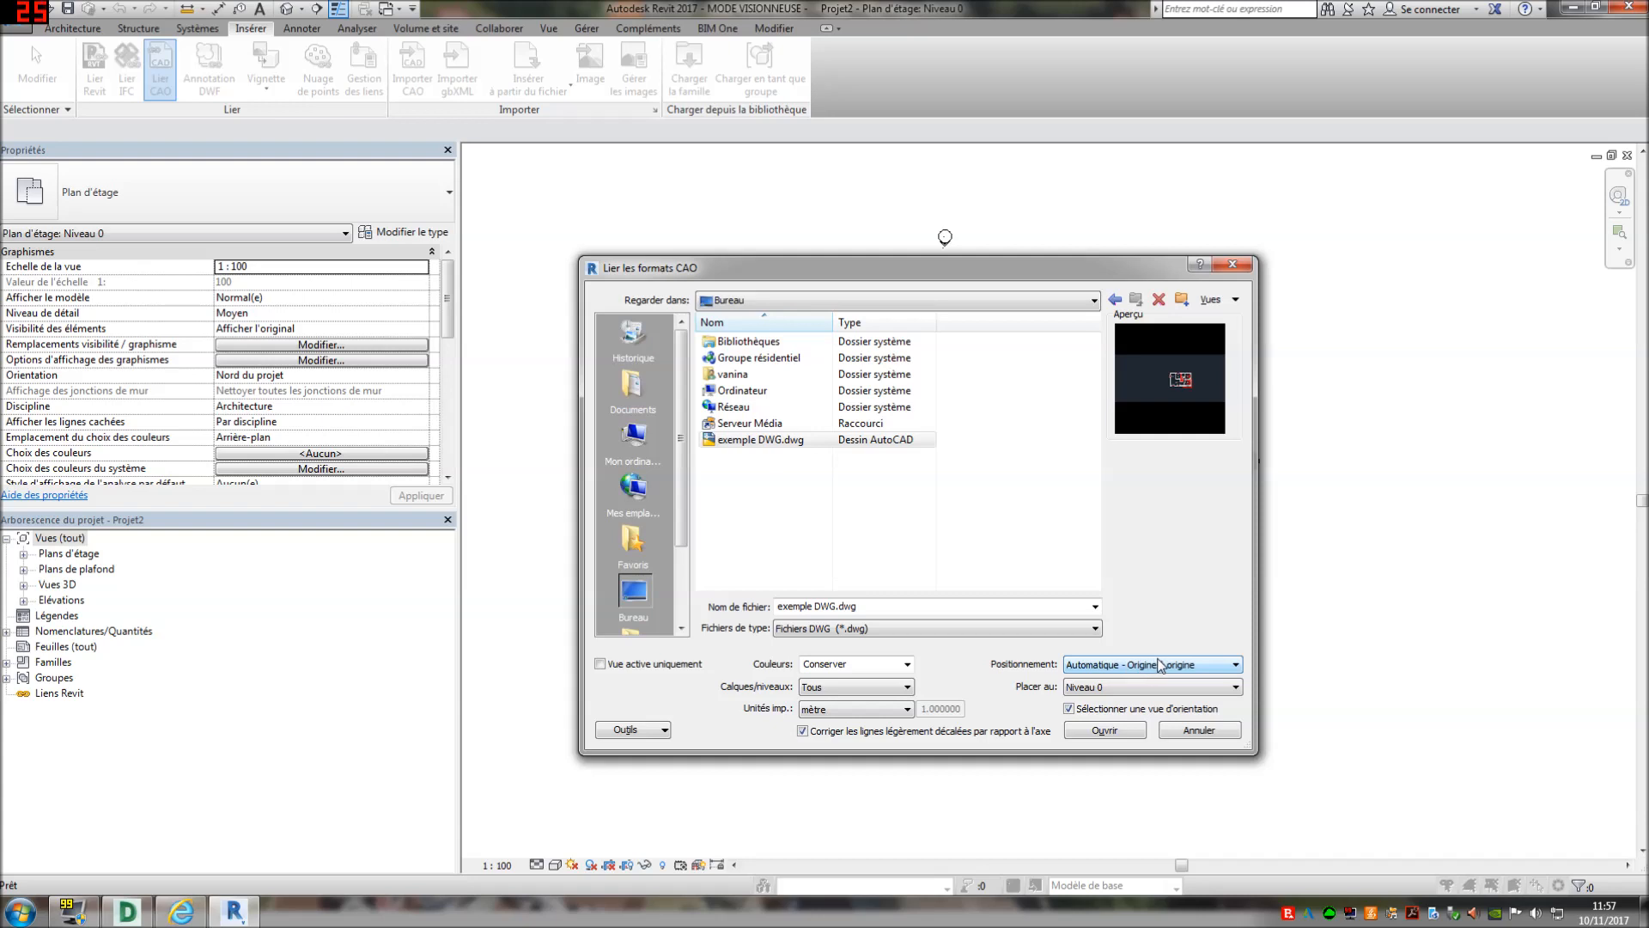
left_click(1206, 667)
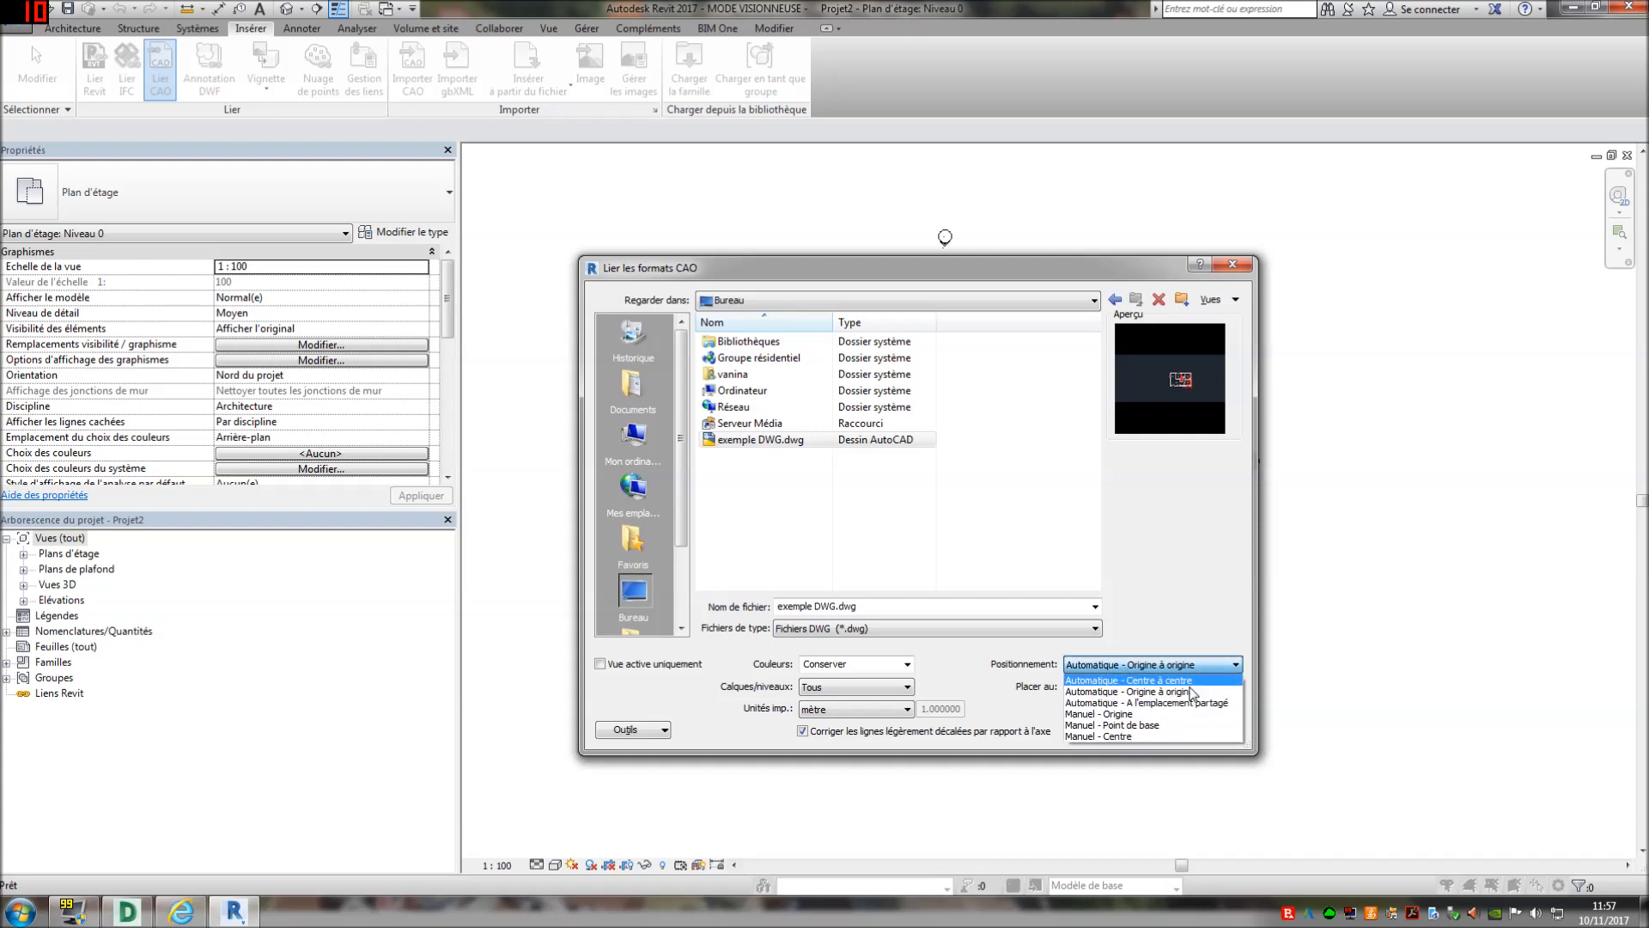
left_click(1116, 691)
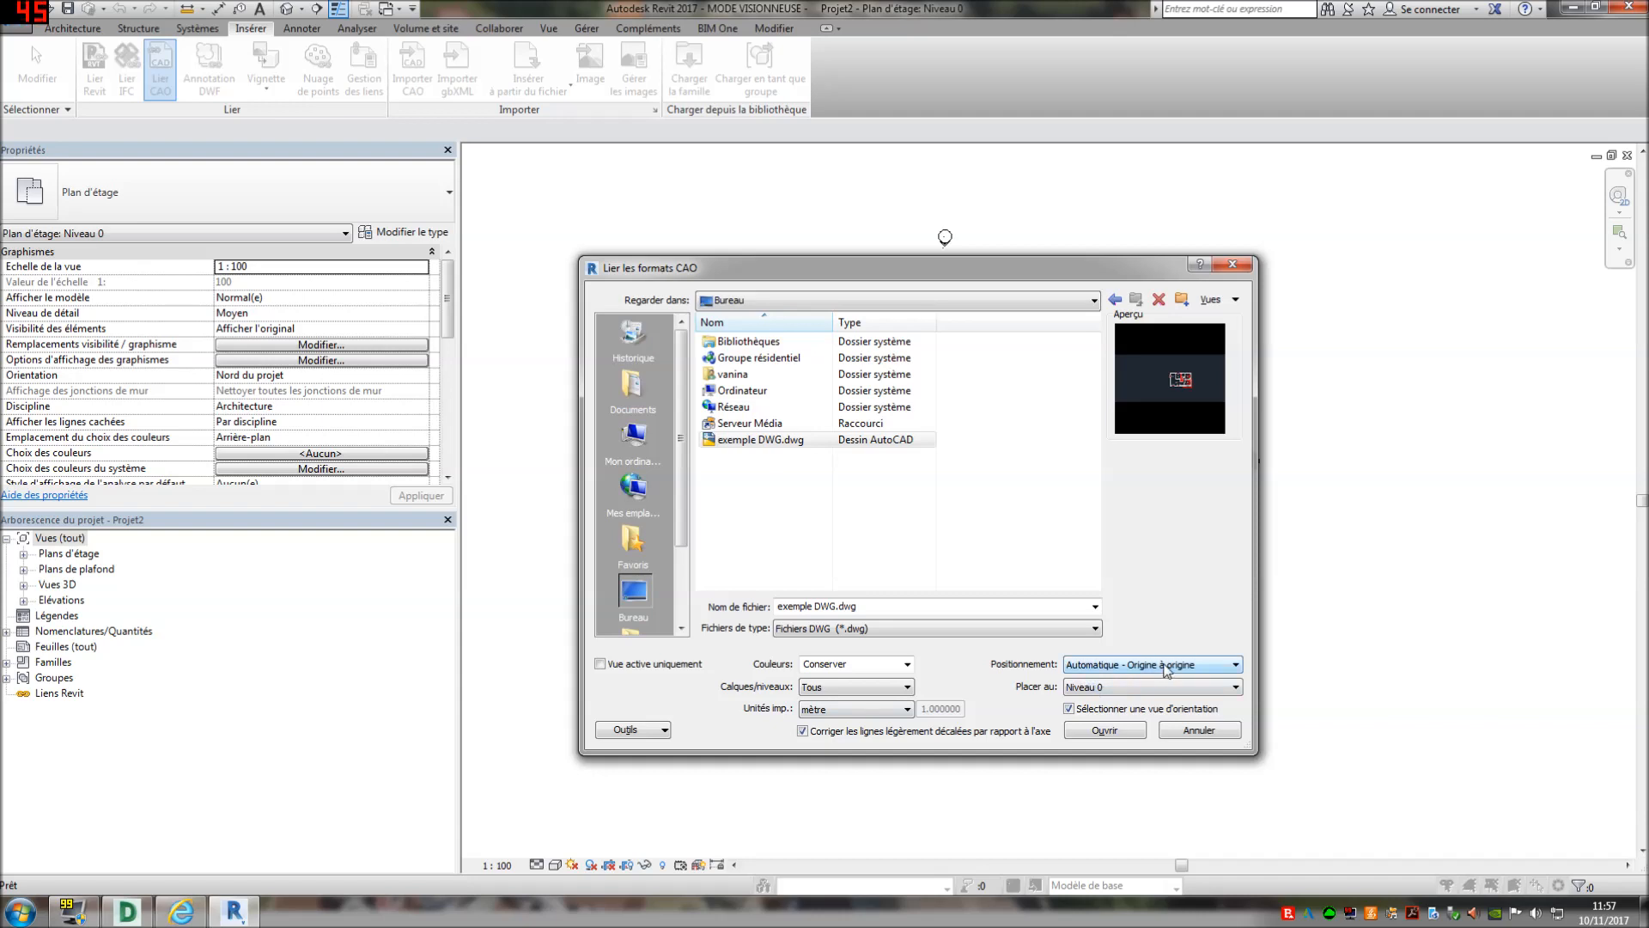
left_click_drag(1059, 269, 1043, 738)
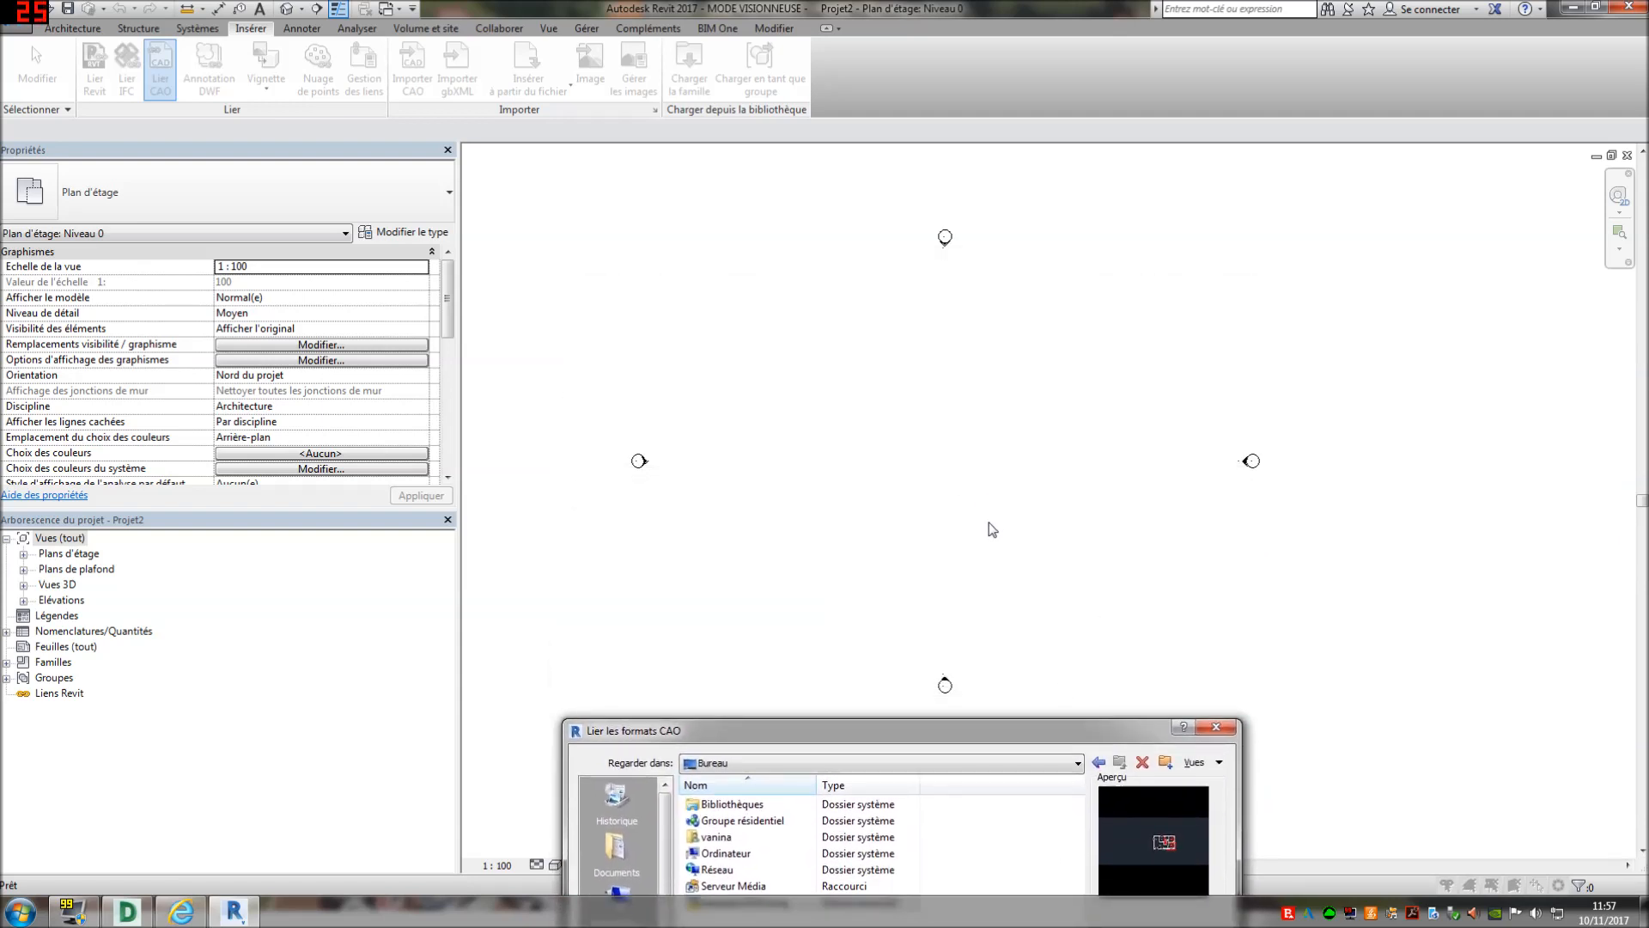
left_click_drag(1033, 731, 1229, 308)
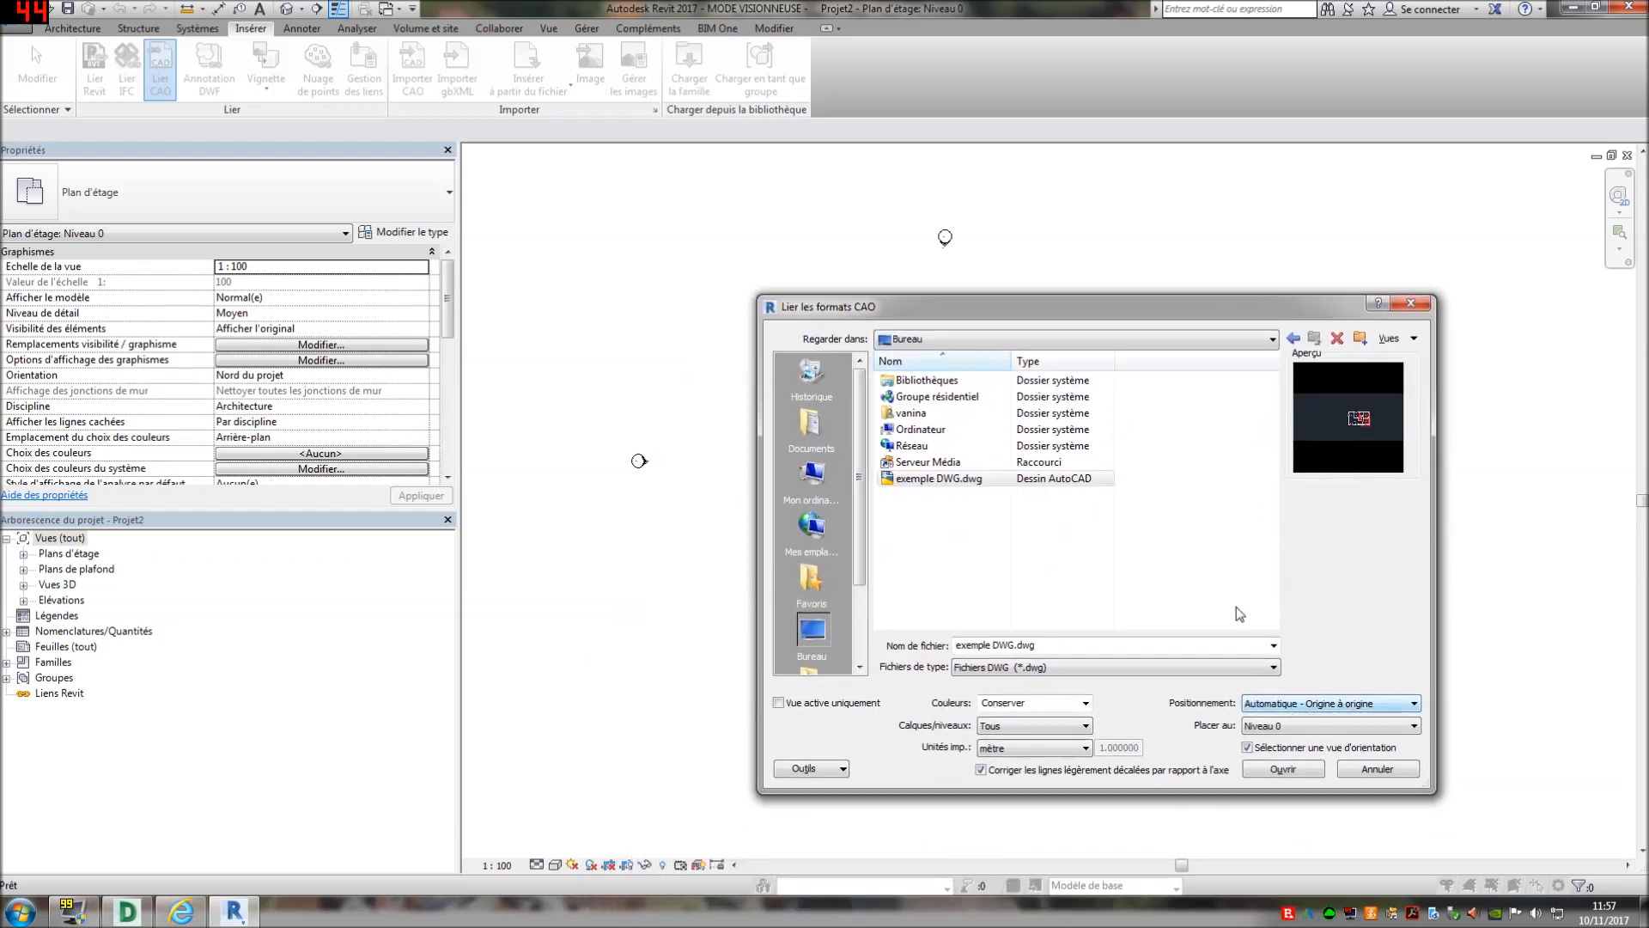
left_click_drag(1162, 309, 1501, 641)
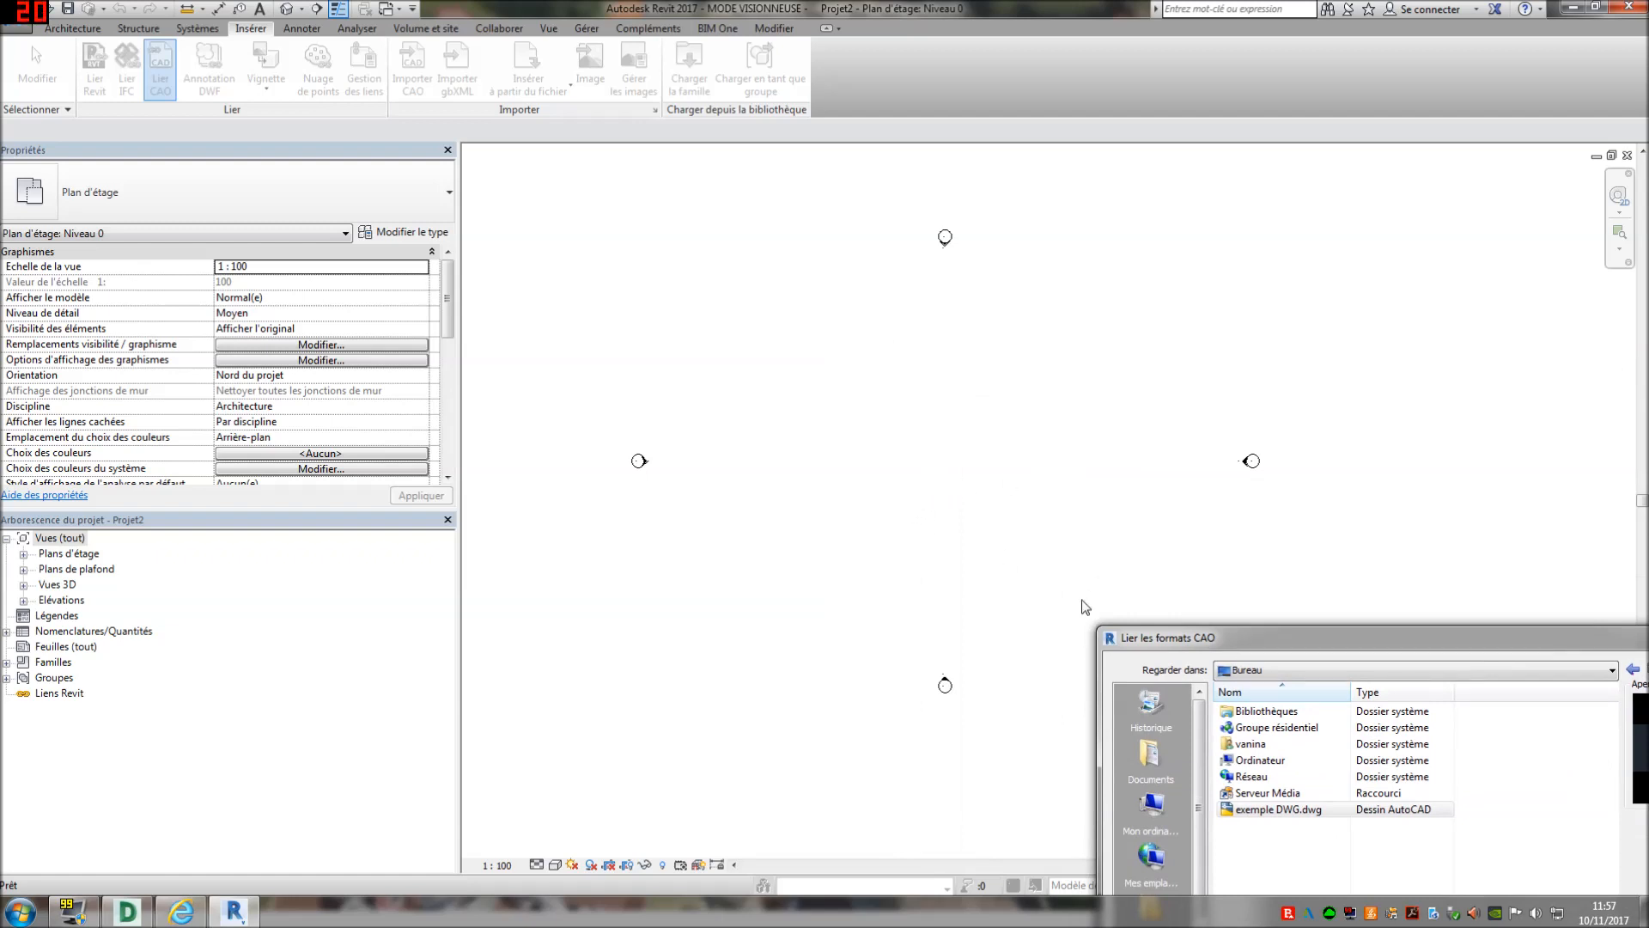
left_click_drag(1287, 644, 828, 273)
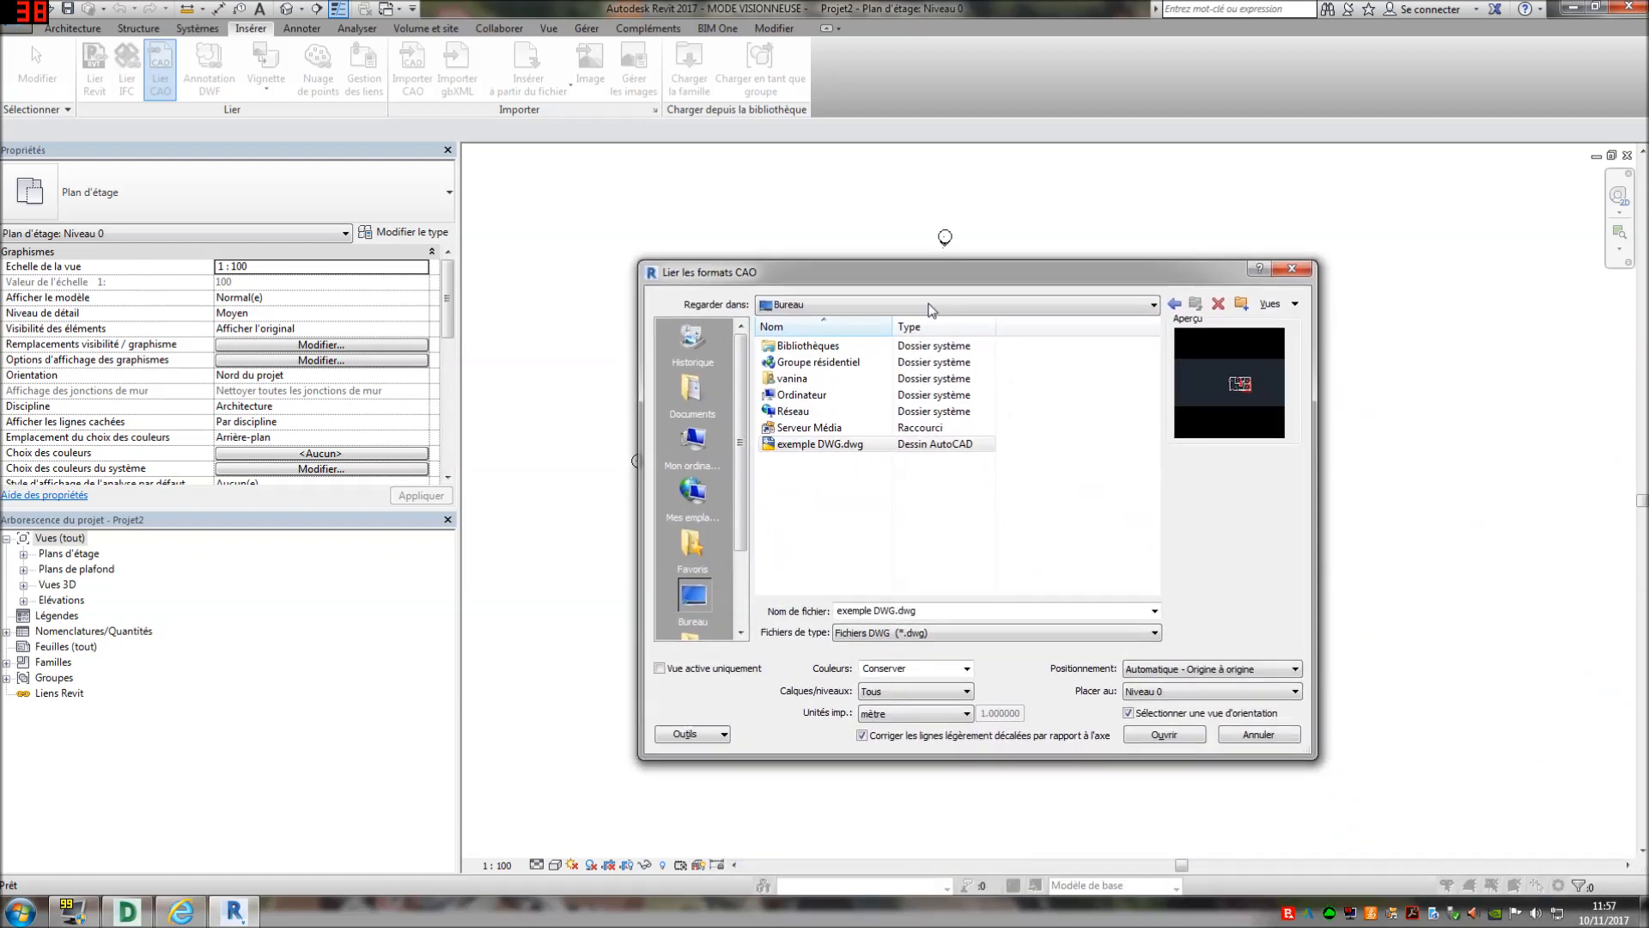
Link the selected drawing into the Niveau 0 plan and dismiss the notice
left_click(1191, 736)
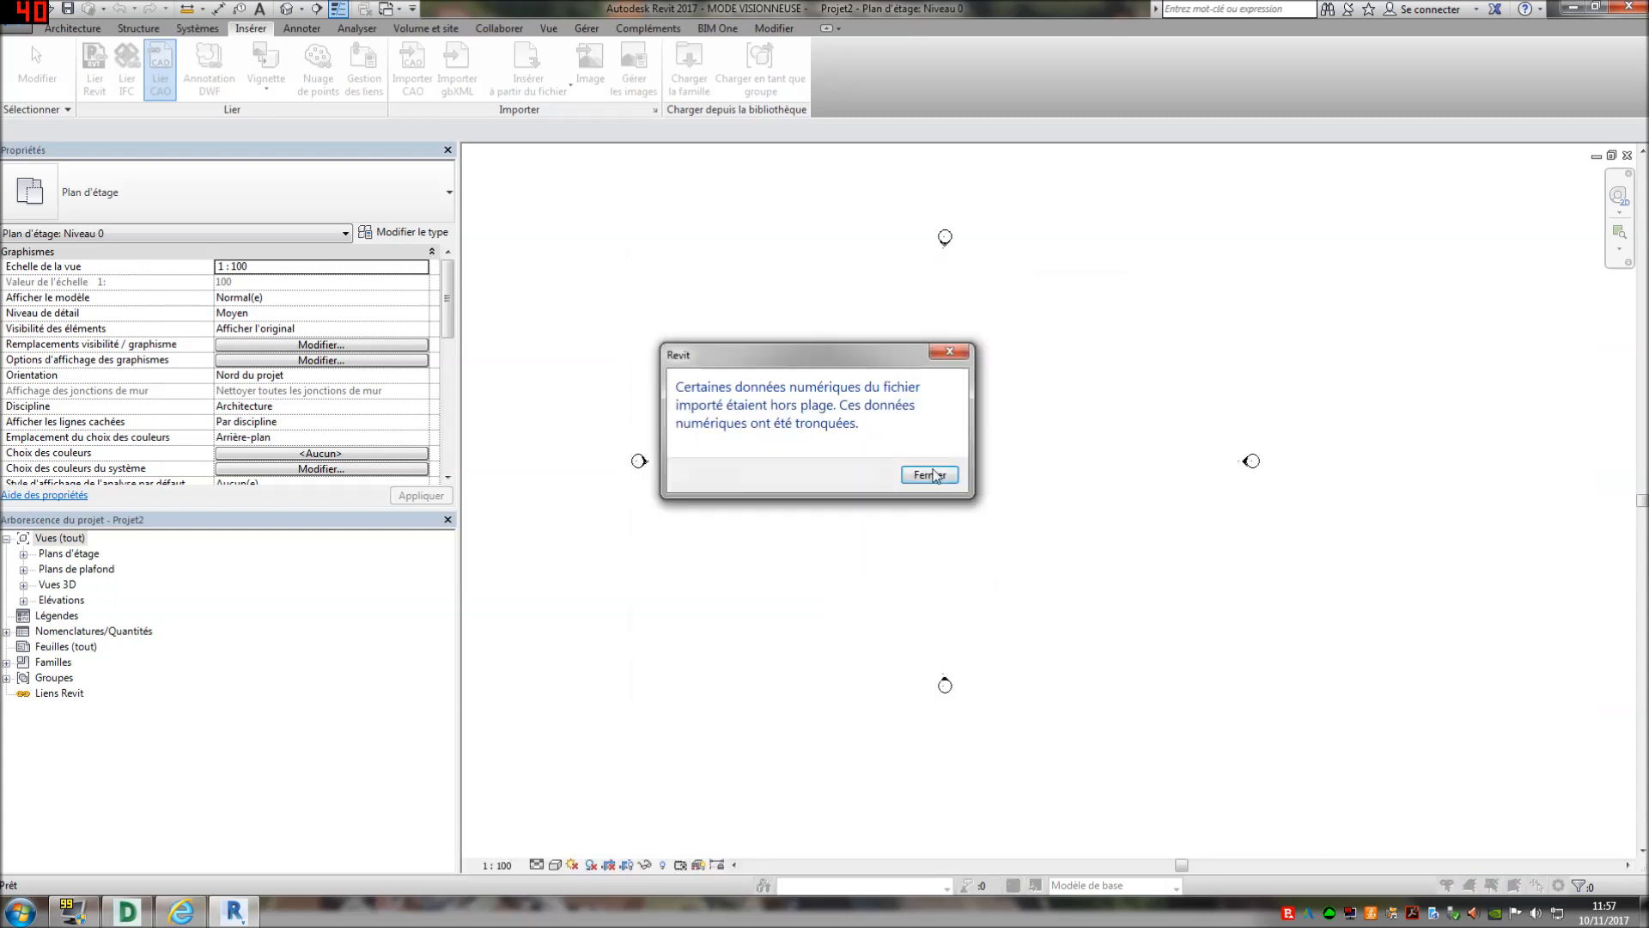
left_click(930, 475)
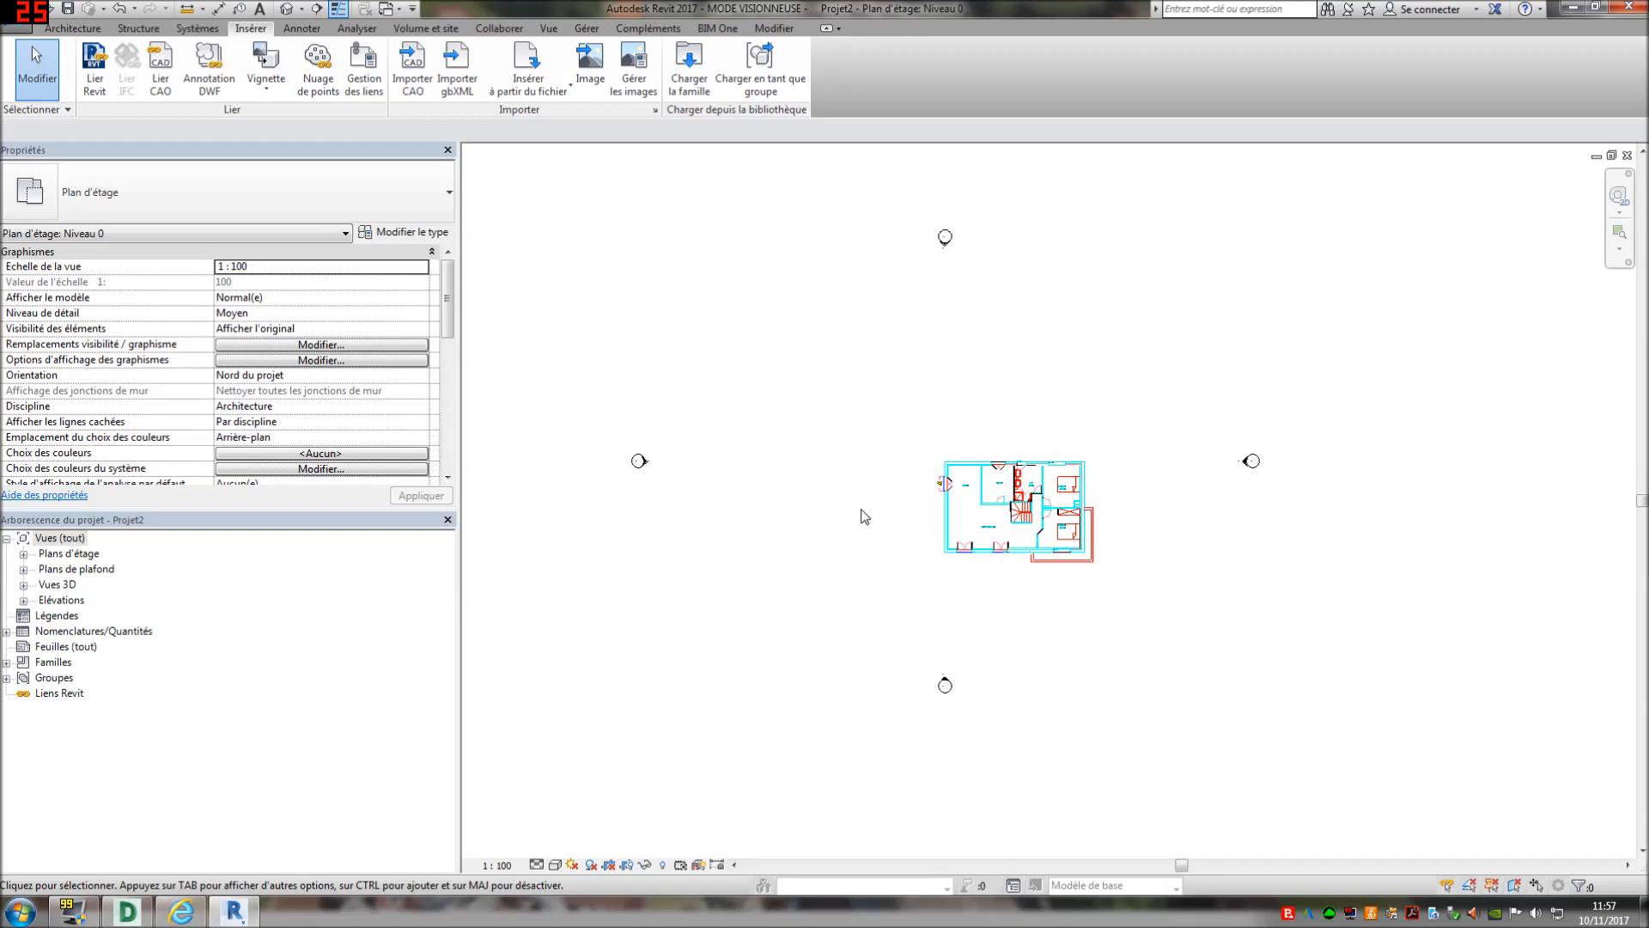
Make the project base point and survey point of the Site category visible in the Niveau 0 plan
key("v")
key("g")
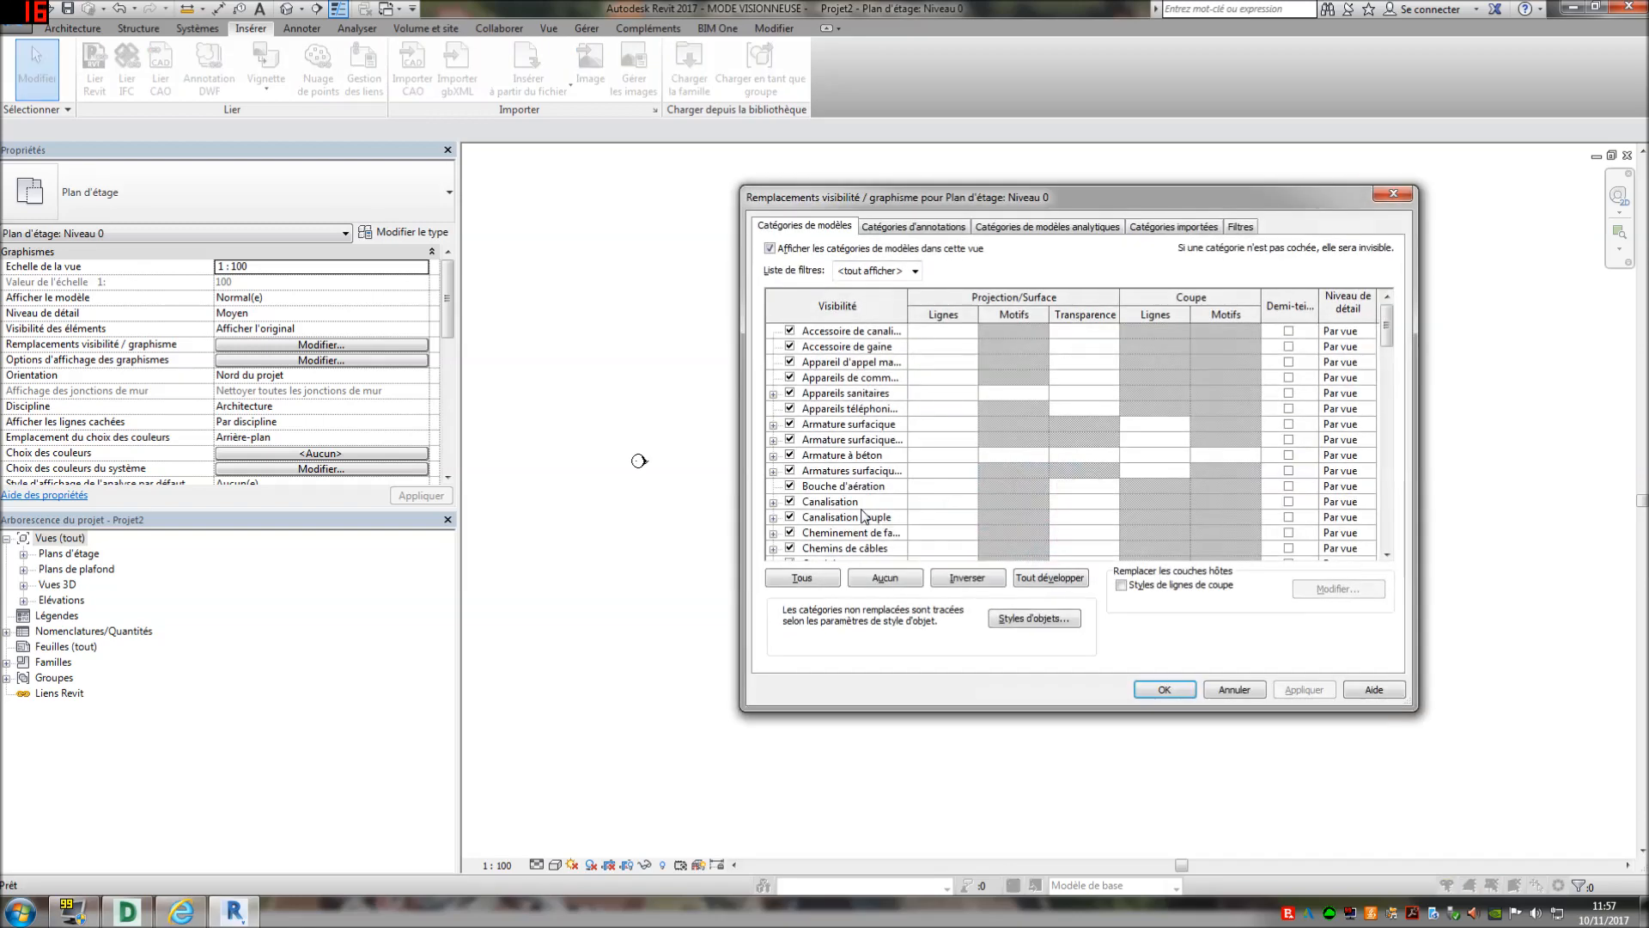
left_click_drag(1388, 330, 1369, 541)
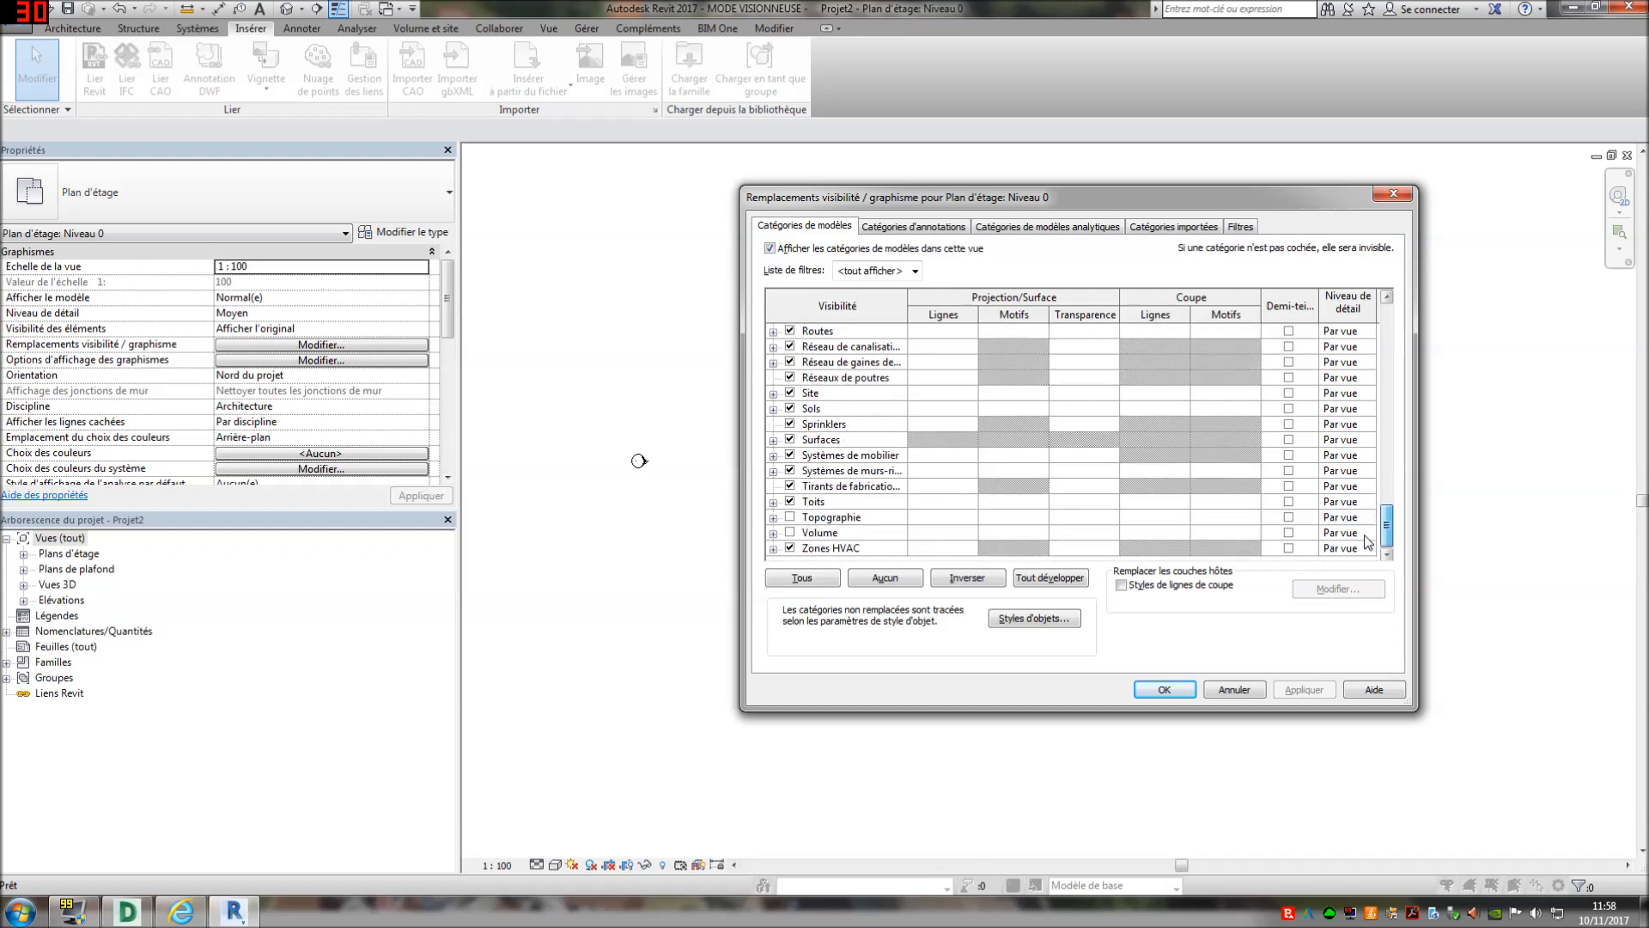
left_click(773, 394)
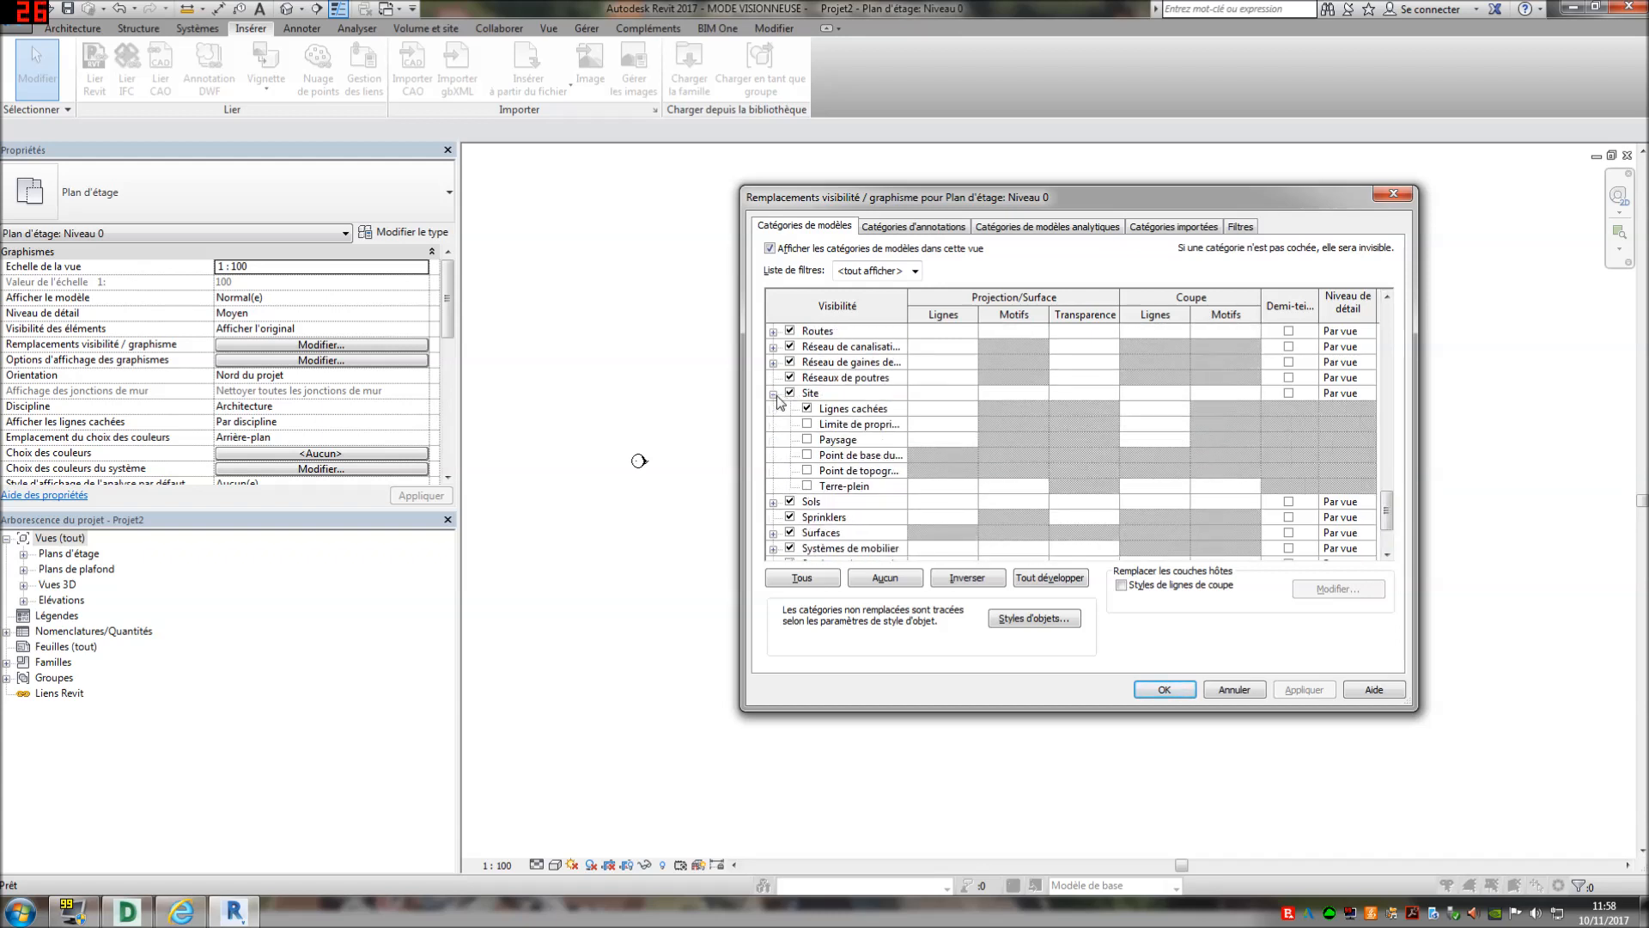
left_click_drag(909, 317, 993, 324)
left_click(807, 455)
left_click(807, 470)
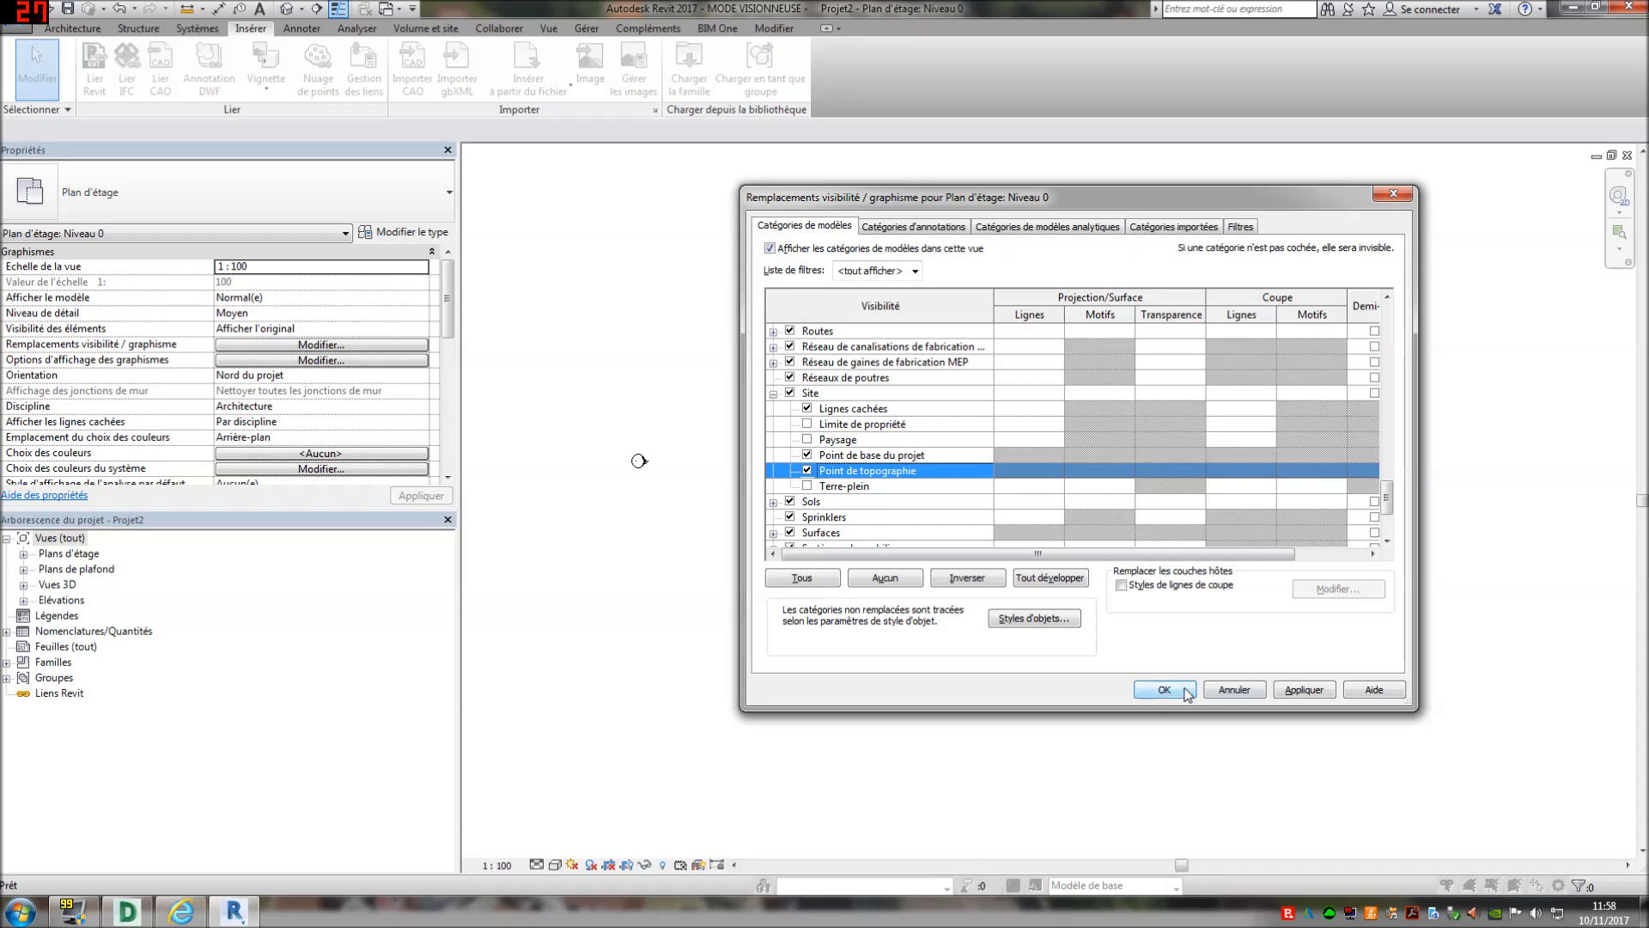
left_click(1305, 690)
left_click(1165, 690)
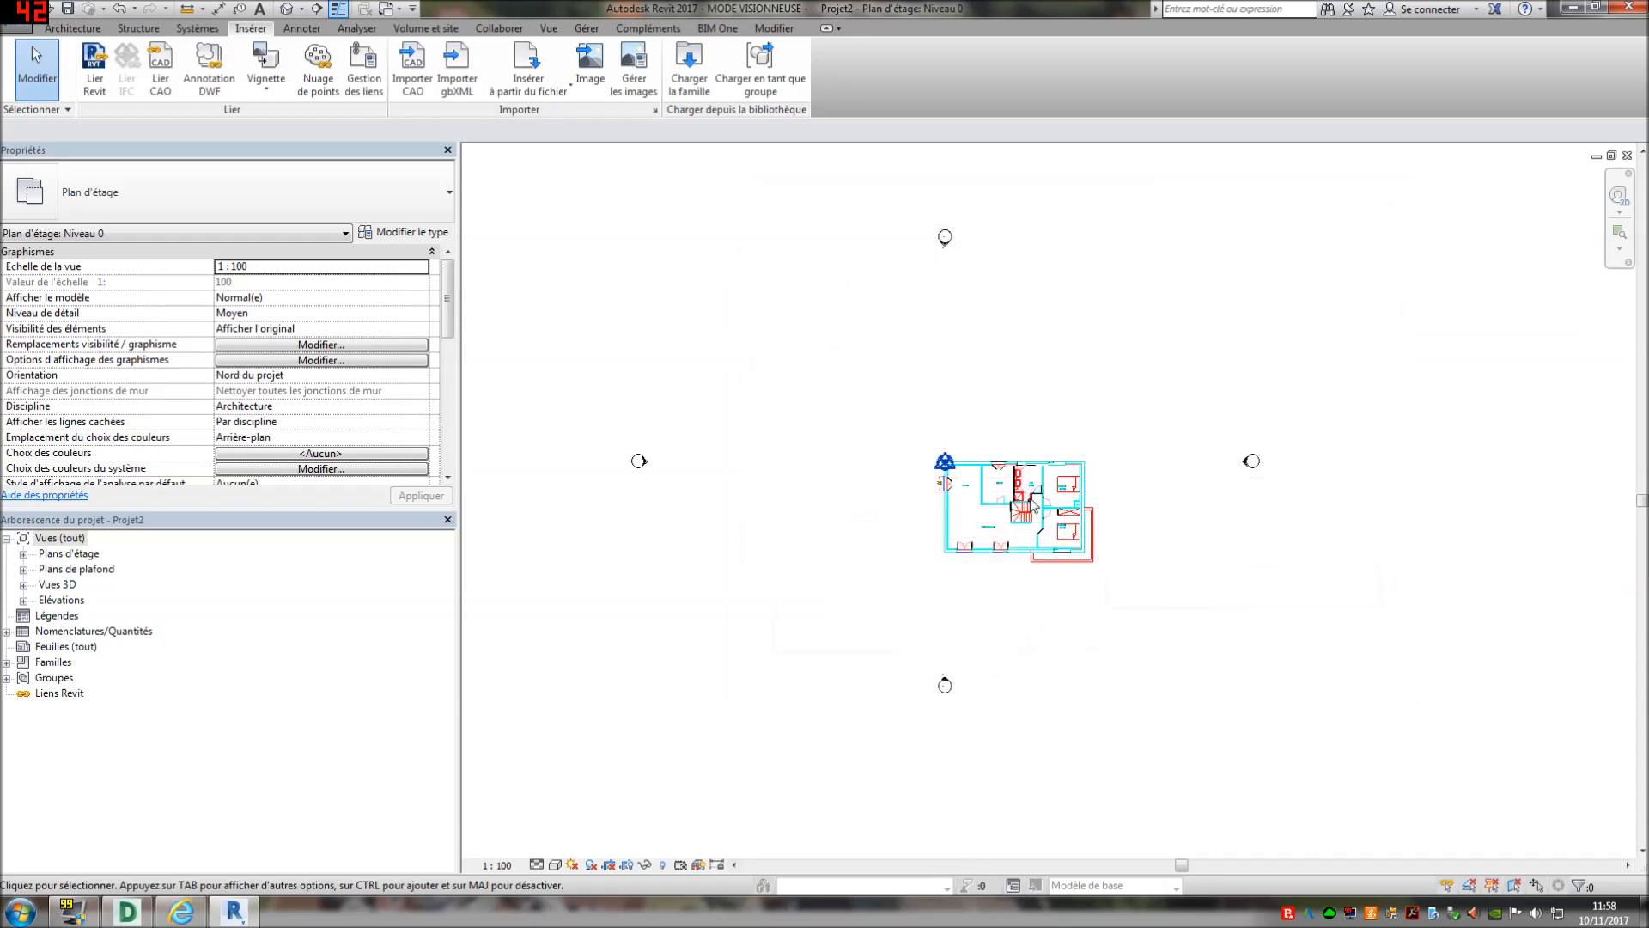
Compare the linked plan's corner at the base point with the source drawing in DWG TrueView, ending back in Revit
scroll(948, 491, "up", 5)
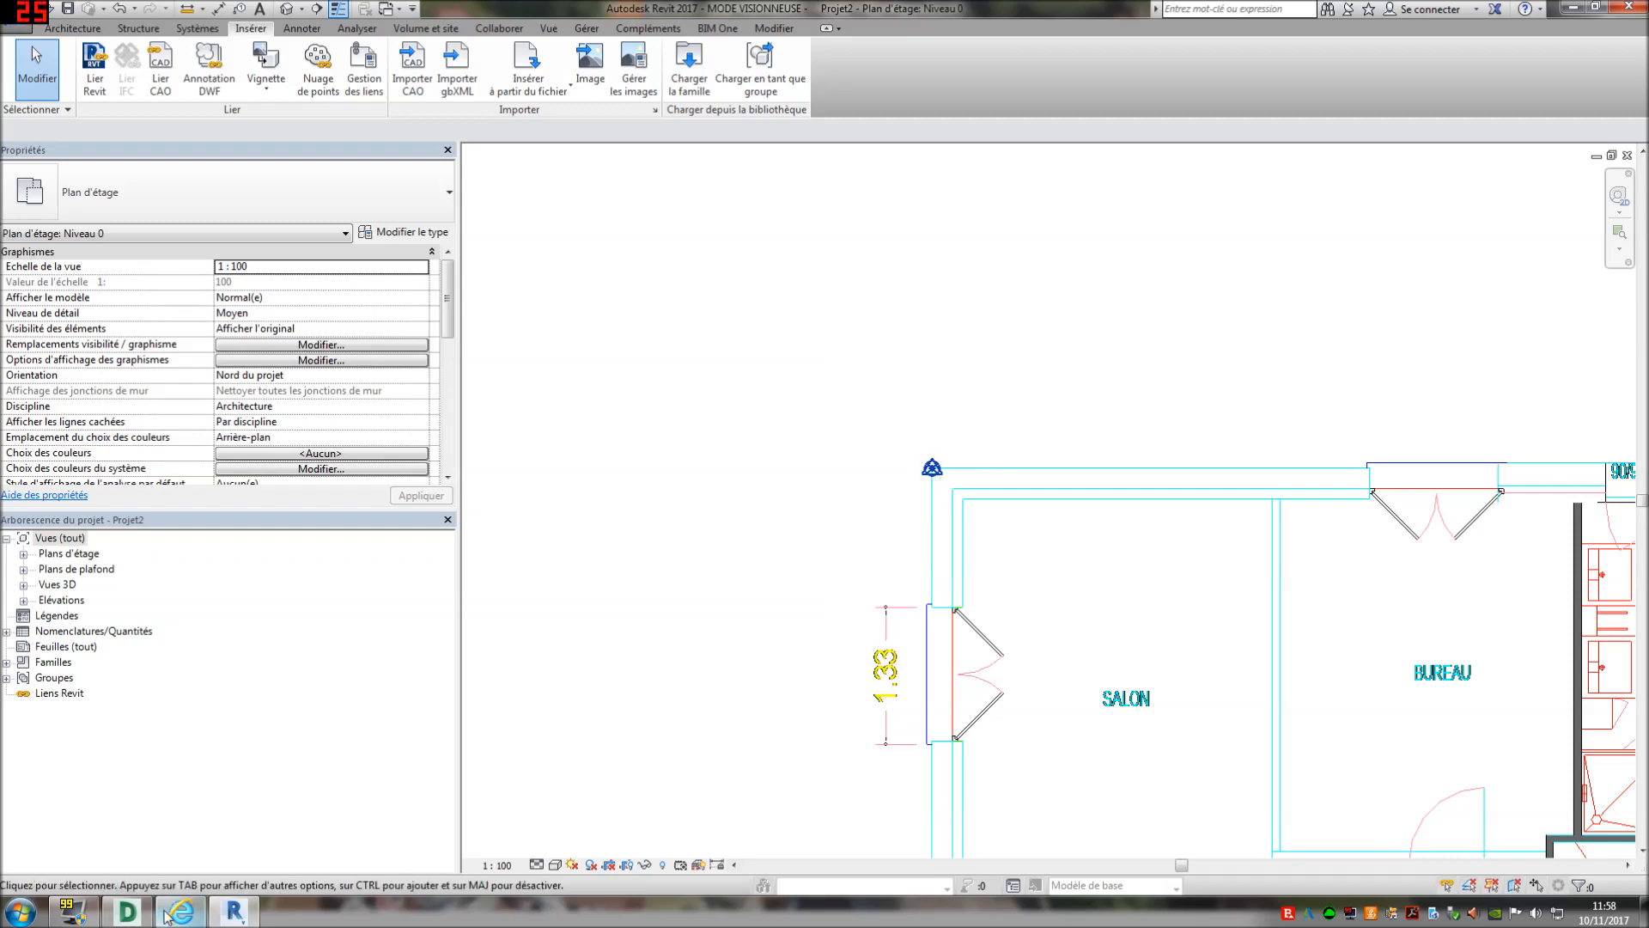
left_click(127, 910)
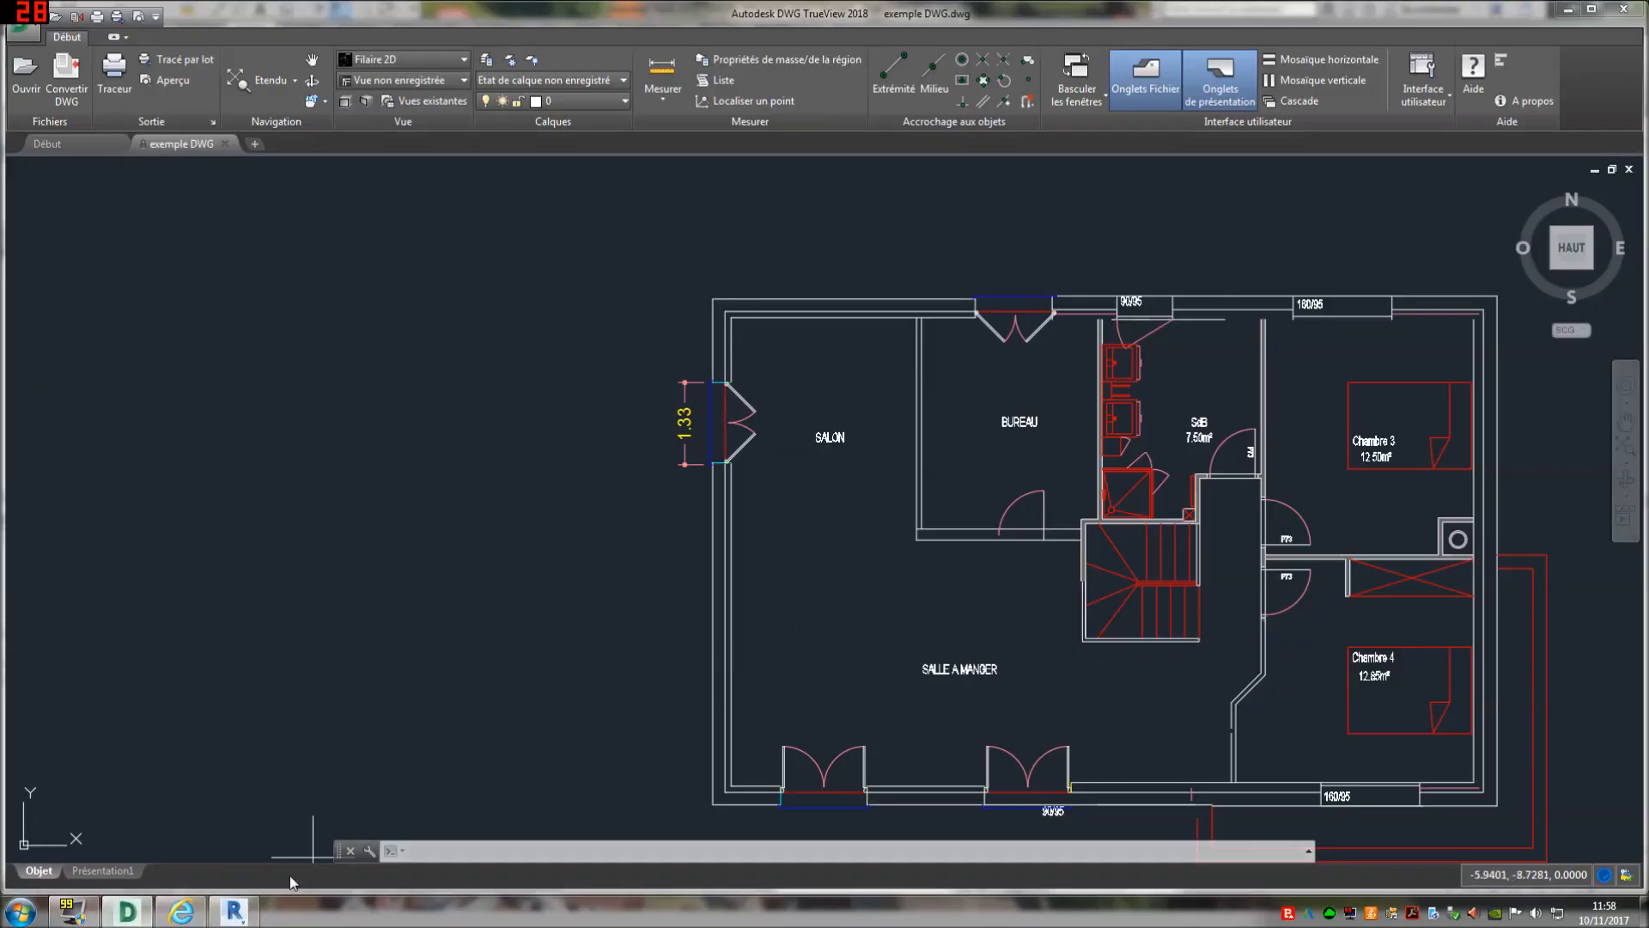
left_click(234, 910)
scroll(968, 383, "down", 2)
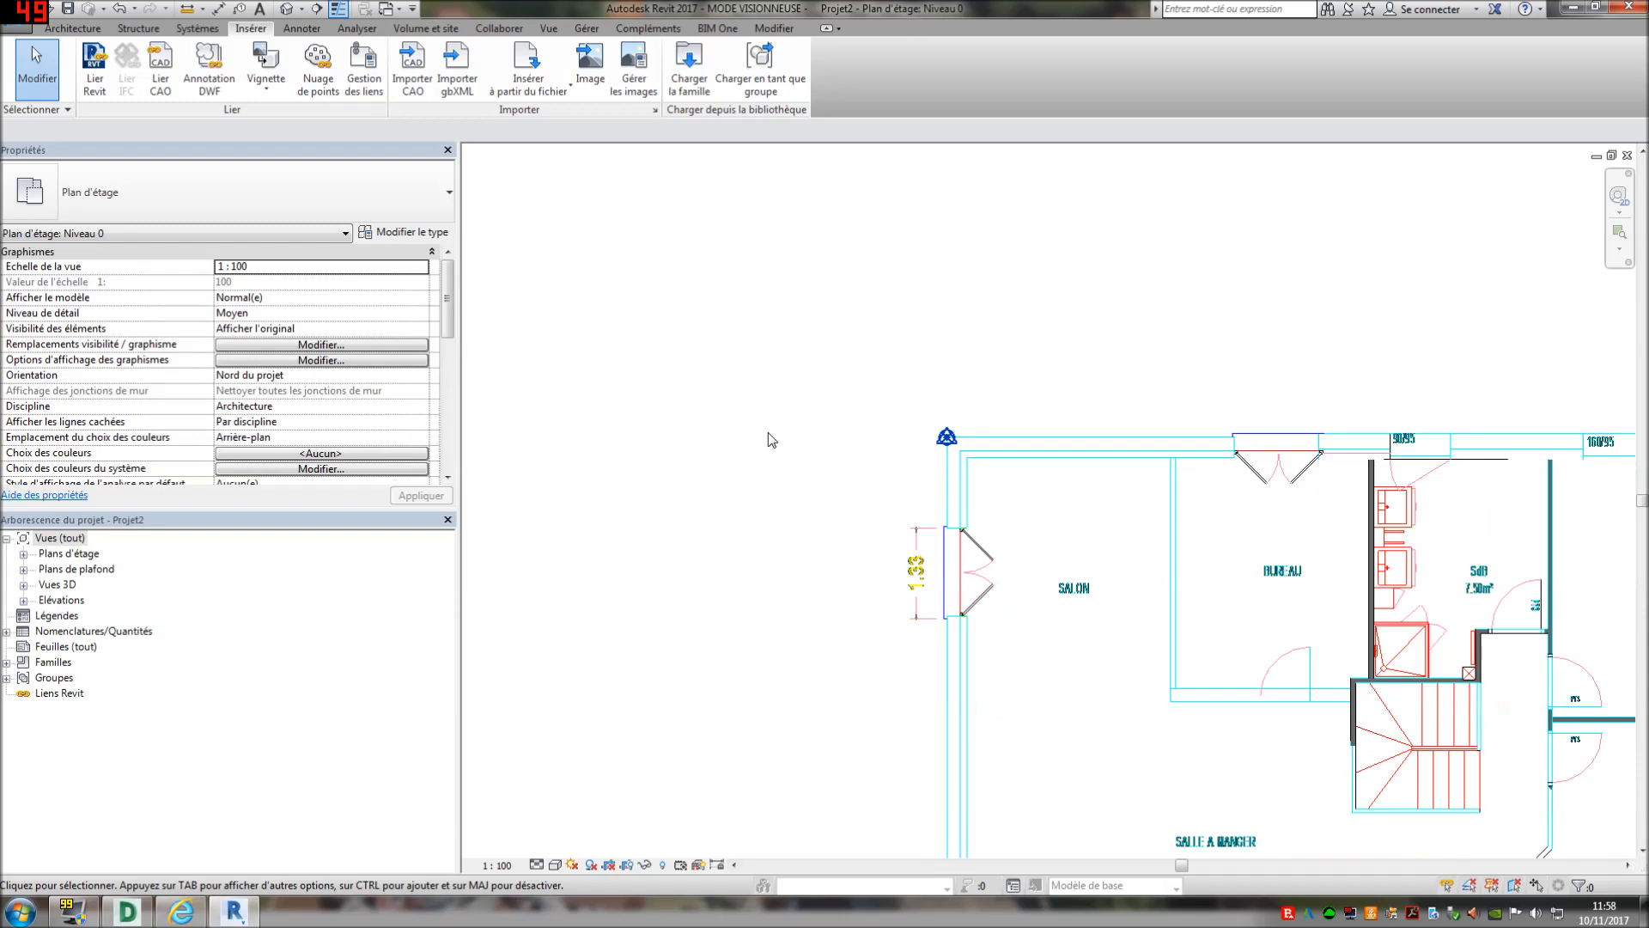
scroll(770, 438, "down", 3)
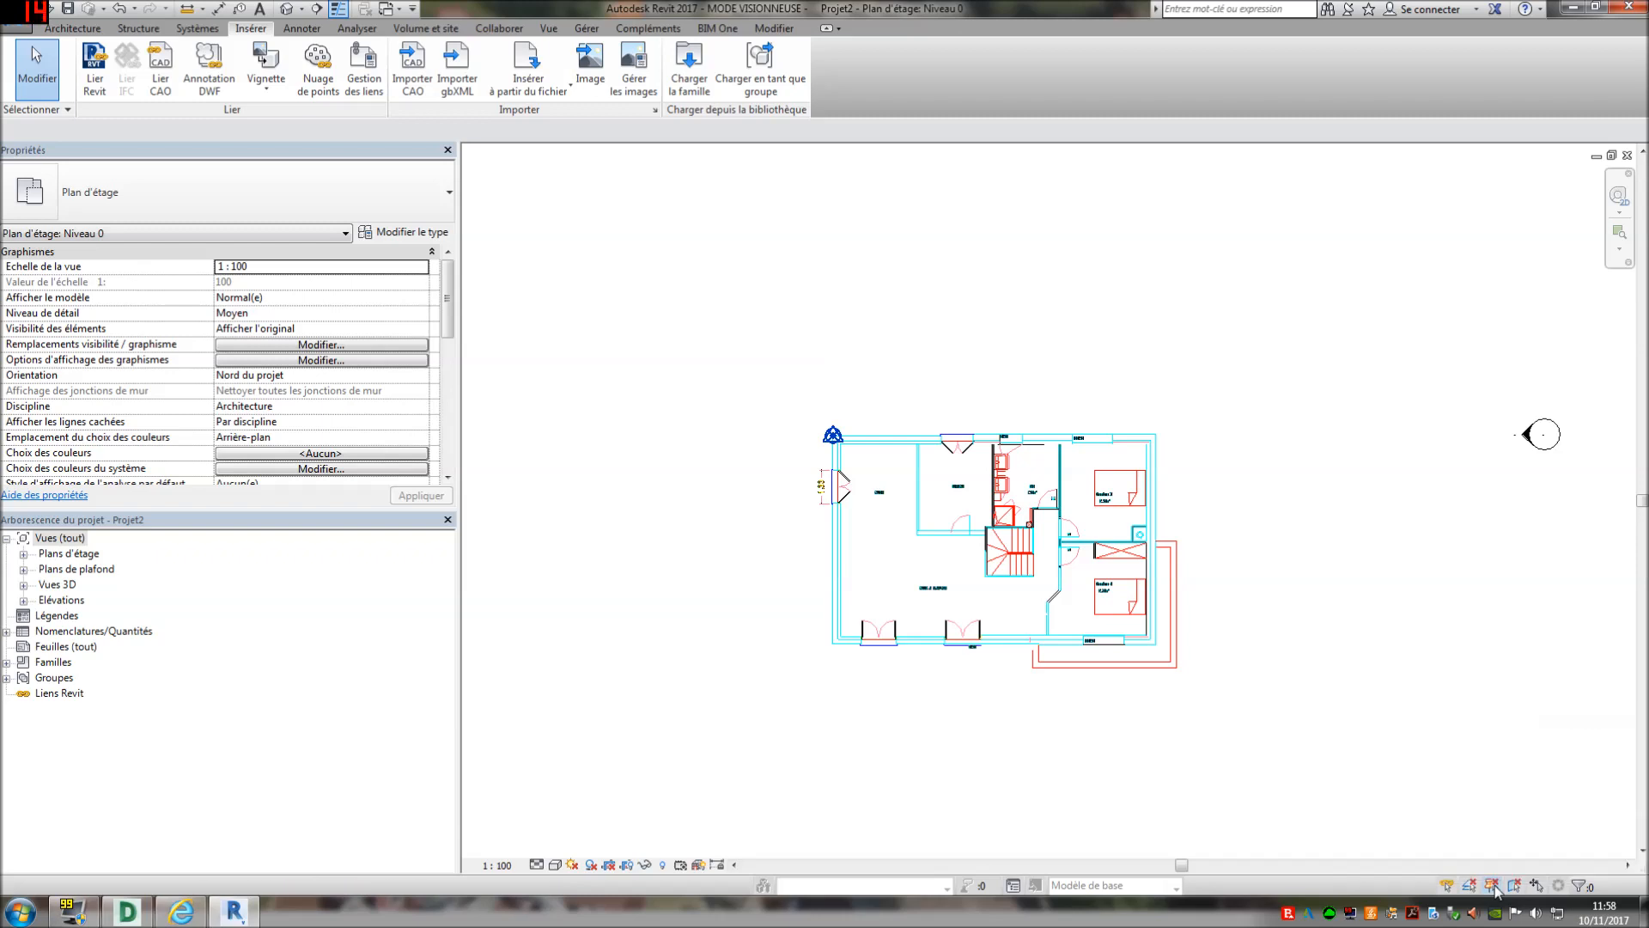
Unpin the linked floor plan and move it up and to the right, away from the project base point
left_click(1168, 646)
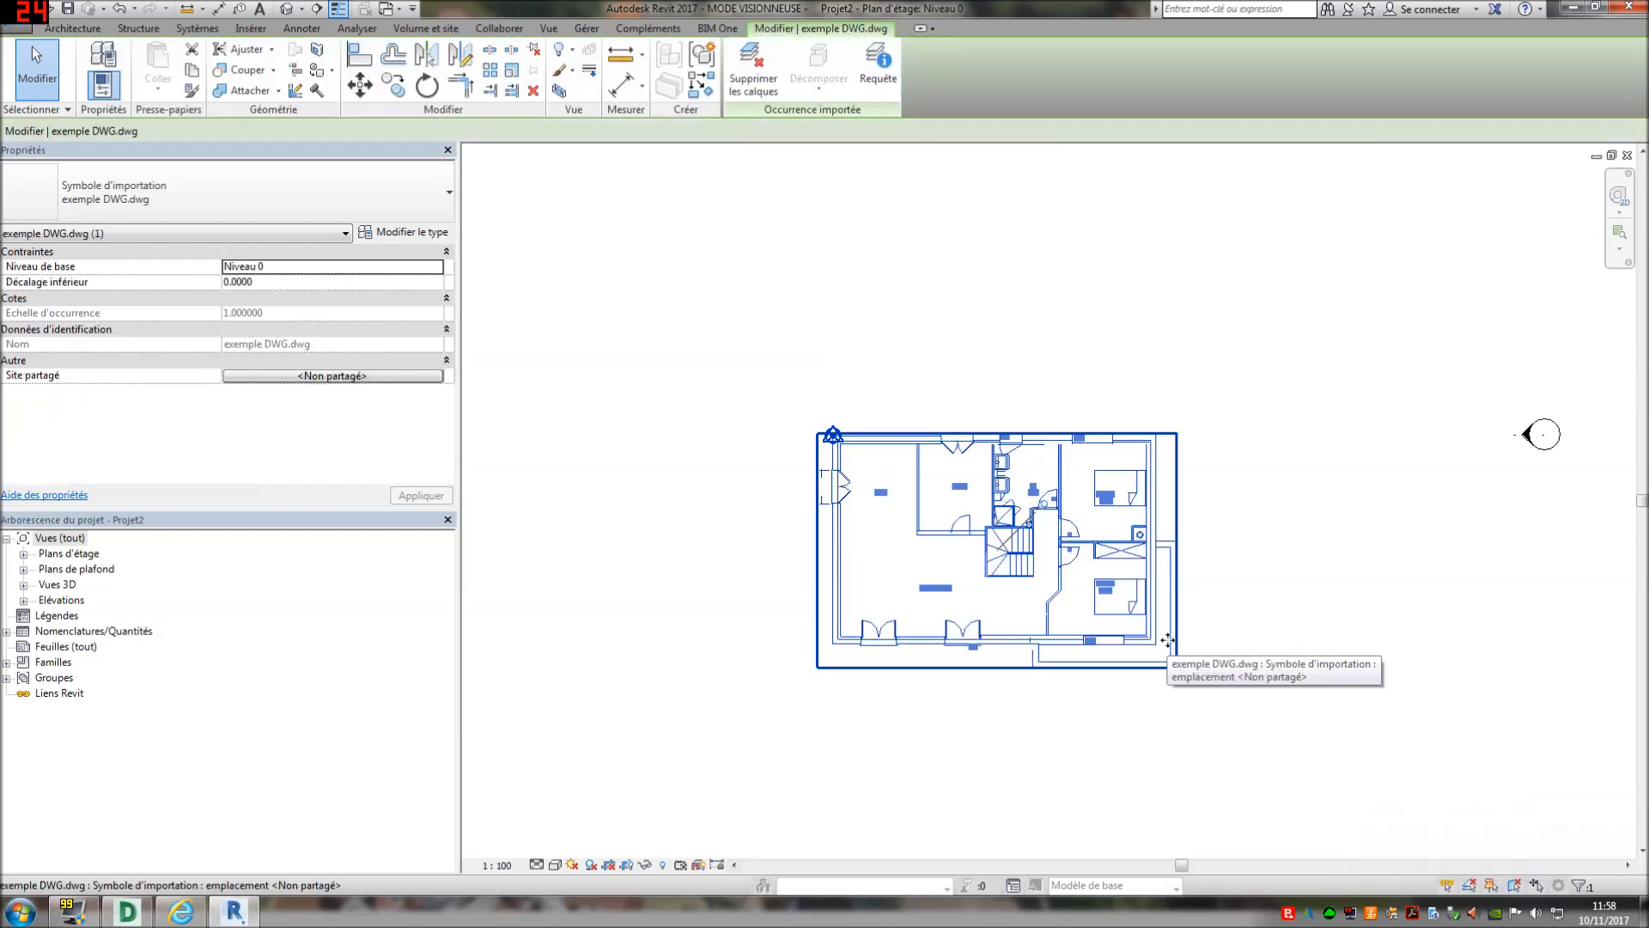
scroll(1048, 513, "up", 3)
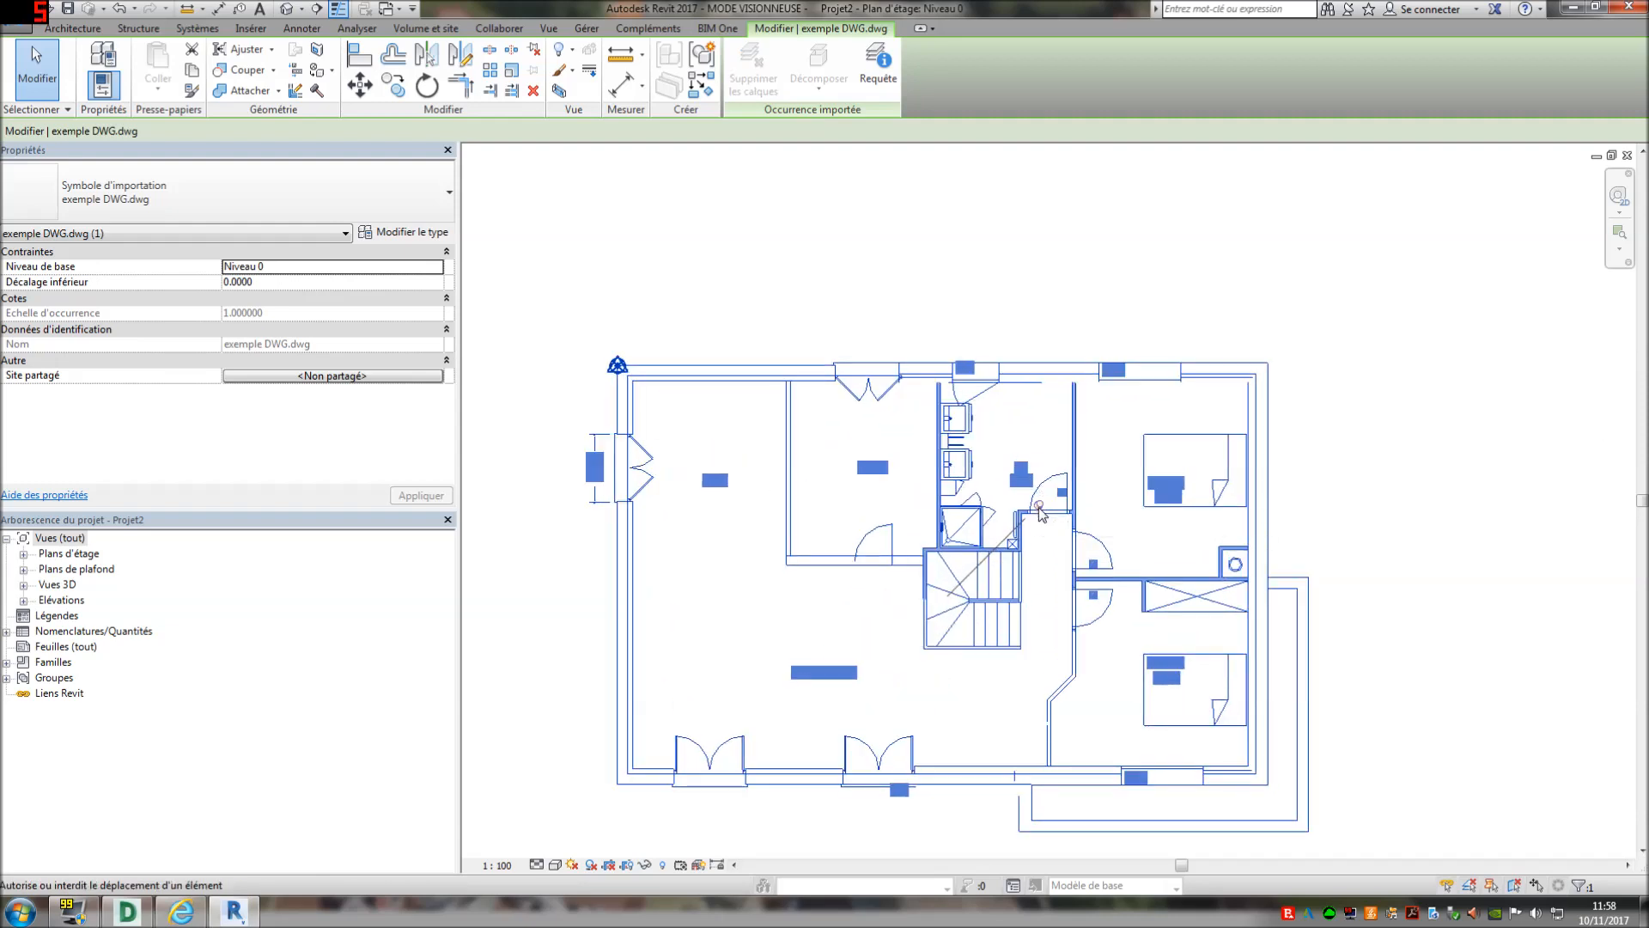
scroll(1040, 508, "up", 4)
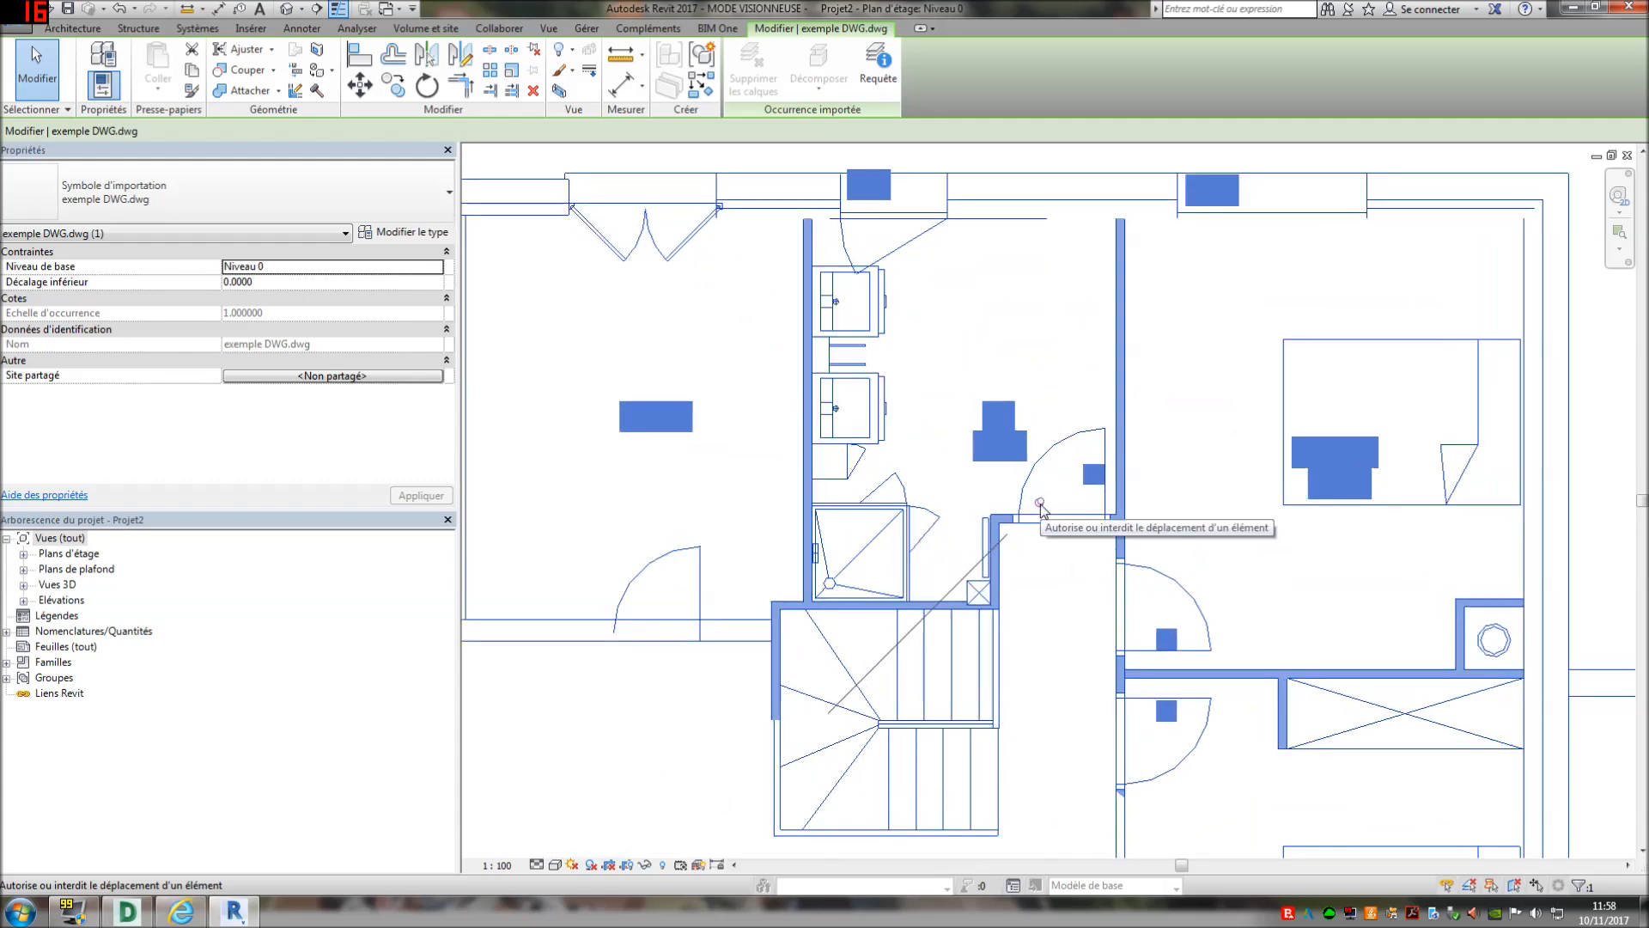
scroll(1041, 504, "down", 5)
key("d")
key("e")
left_click(597, 319)
left_click(761, 225)
scroll(971, 192, "down", 2)
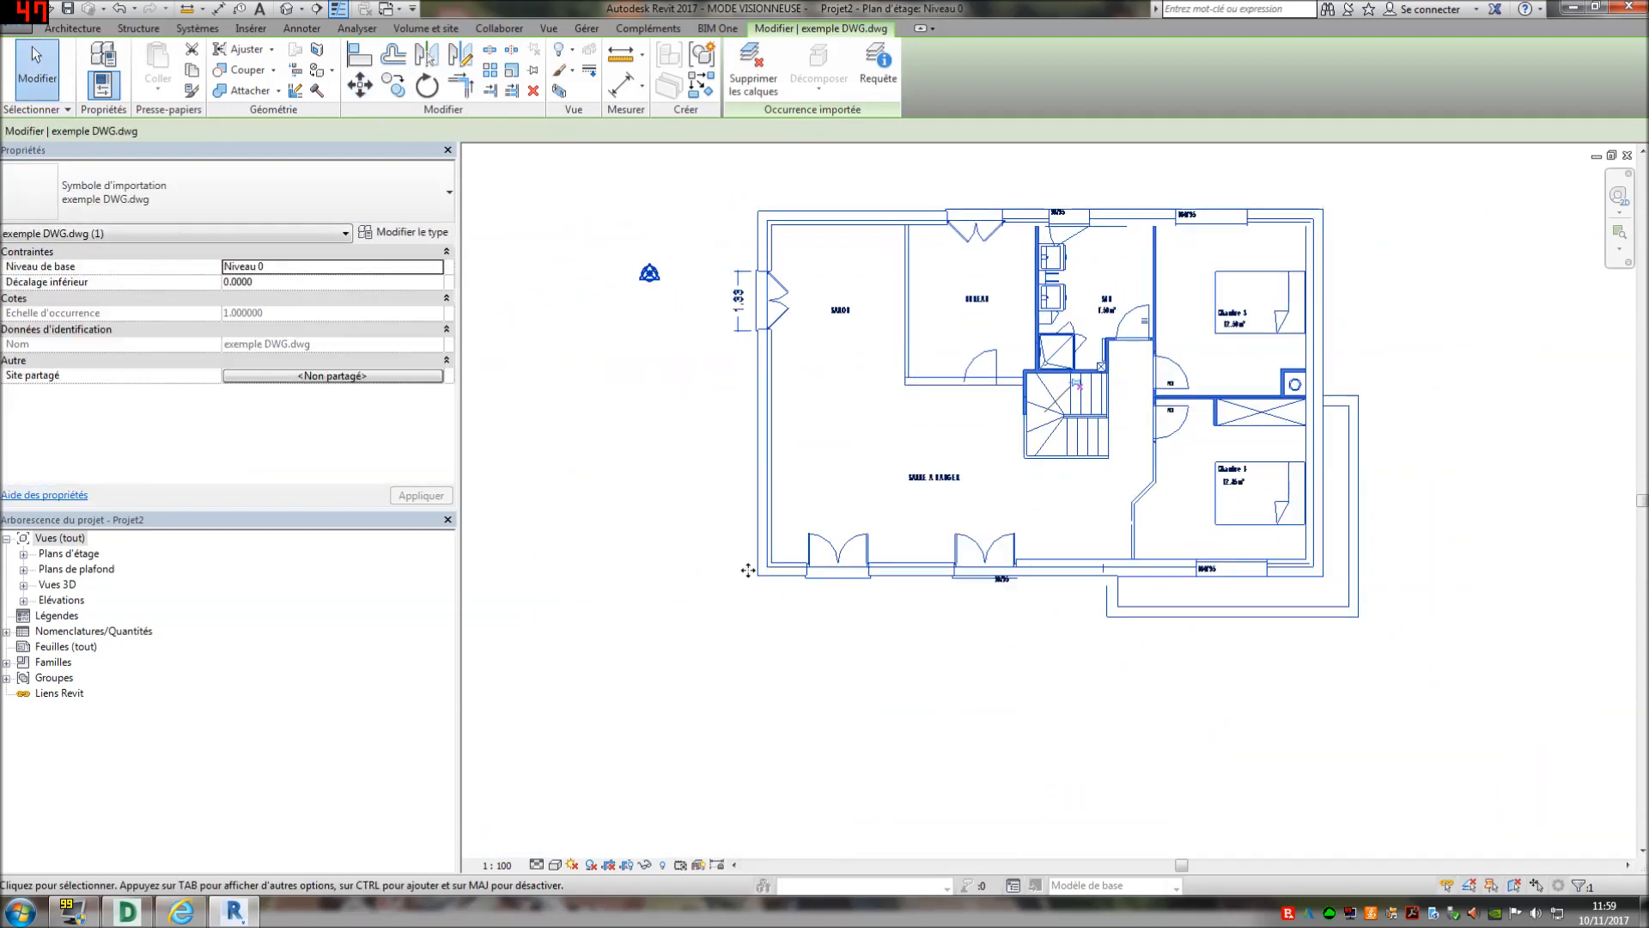
Remove the exemple DWG.dwg link from the project's linked CAD formats and confirm the link management changes
left_click(674, 614)
left_click_drag(1450, 659, 1242, 674)
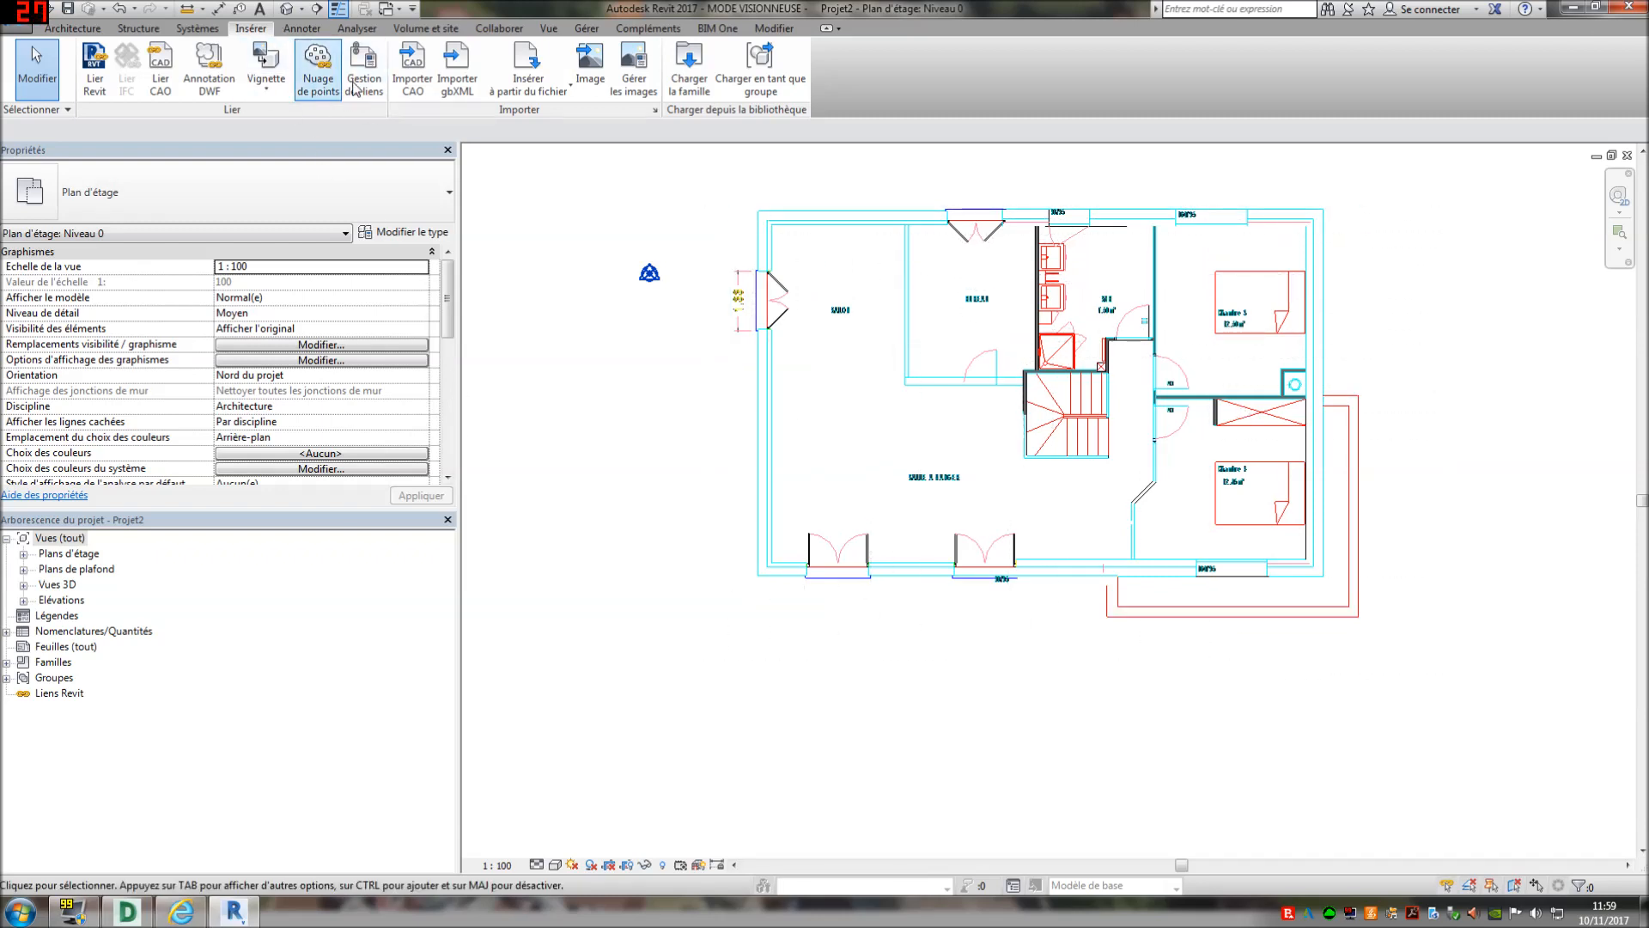
left_click(360, 84)
left_click(406, 296)
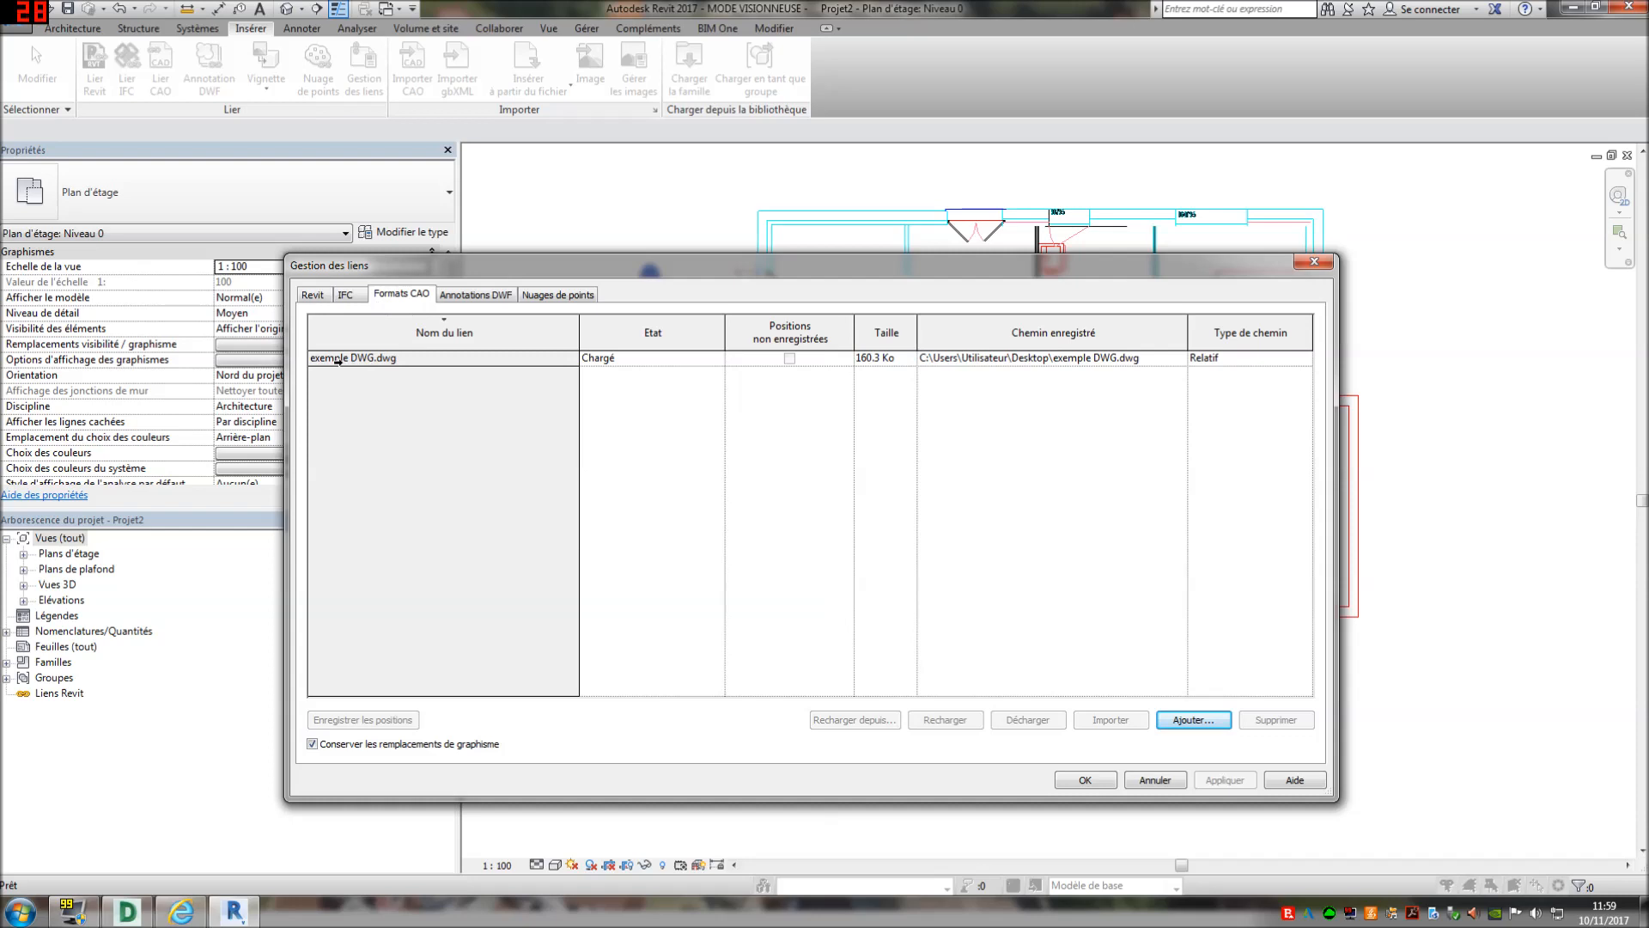
left_click(344, 358)
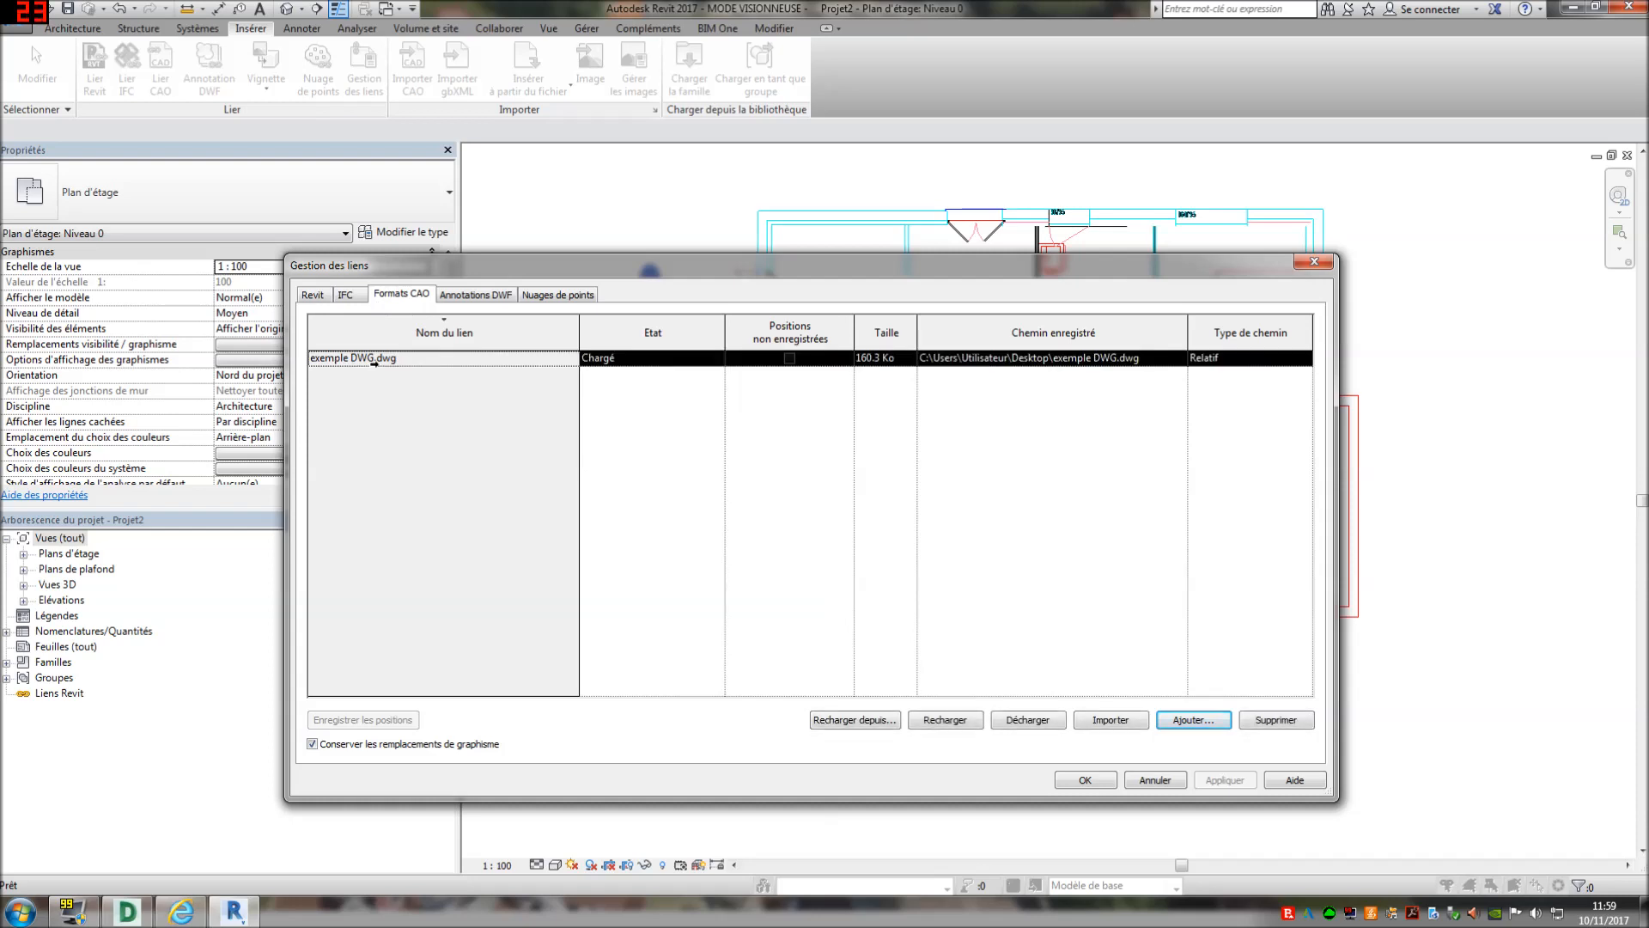
left_click(1290, 726)
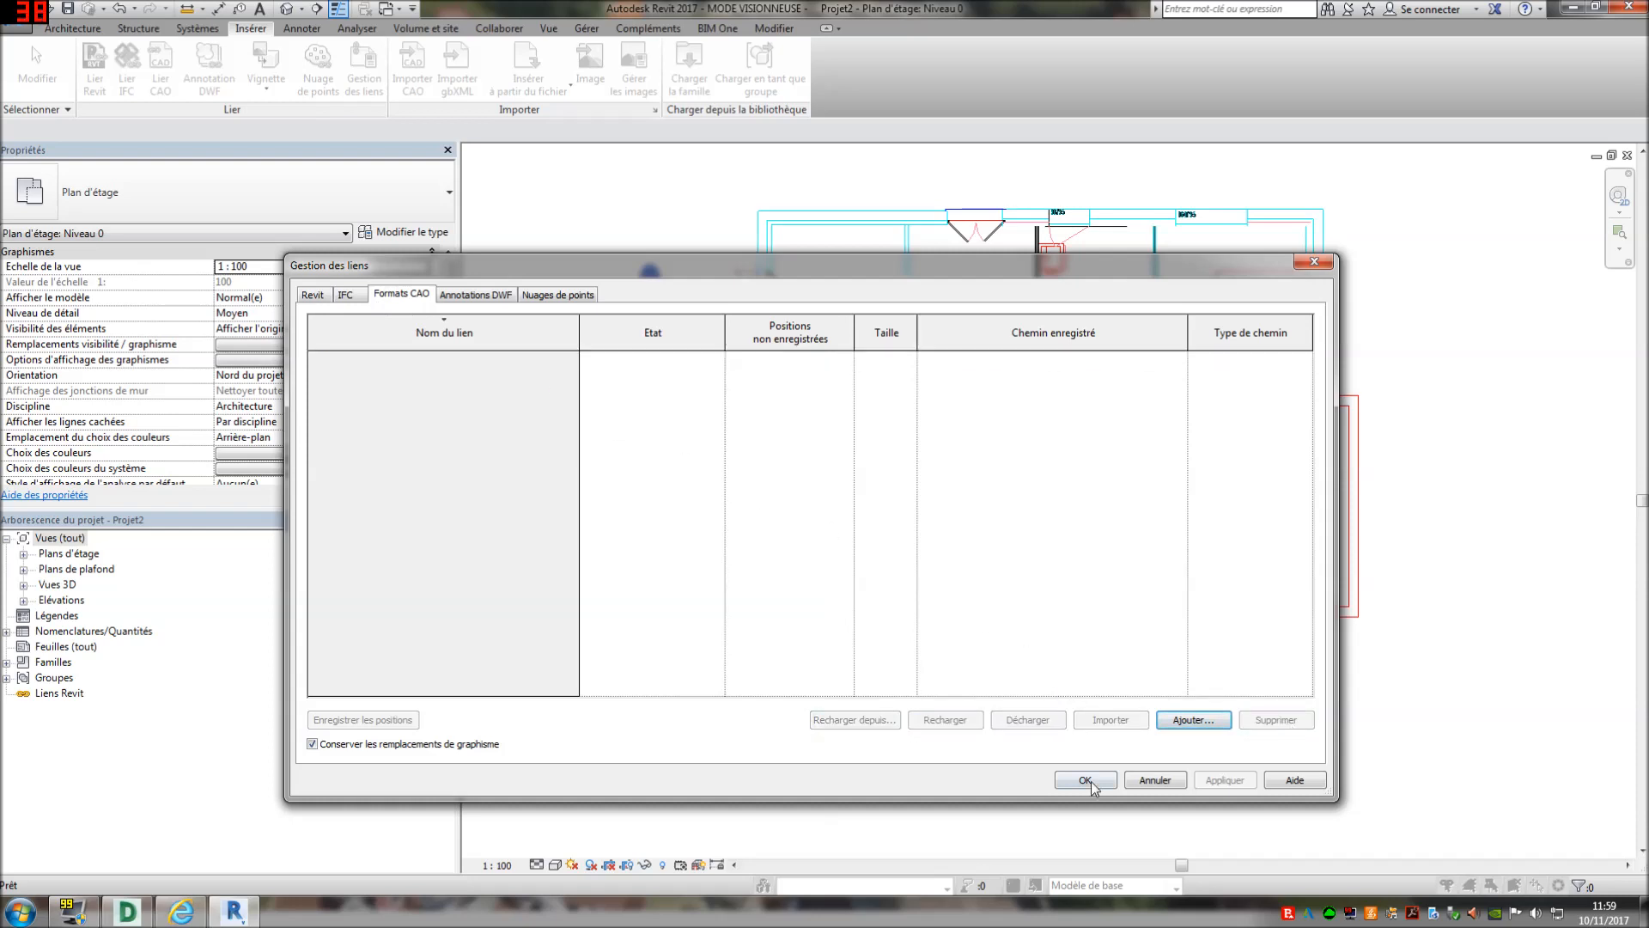
left_click(1087, 780)
Link exemple DWG.dwg again with Manuel - Origine positioning, placing the plan just below the project base point
scroll(747, 390, "down", 6)
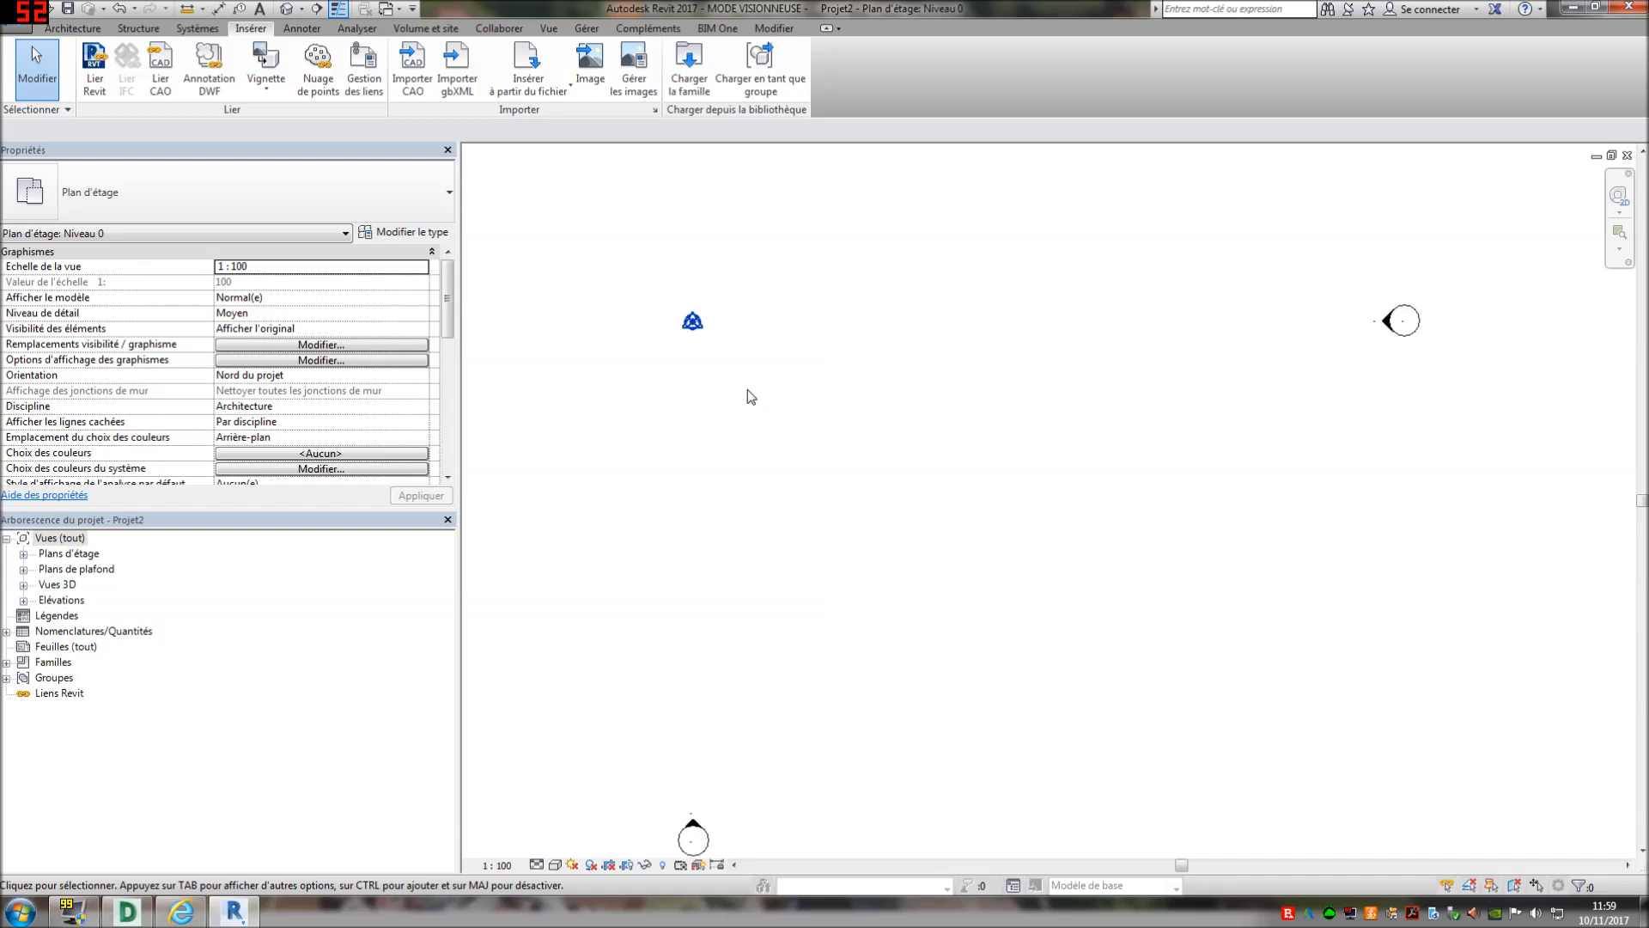
middle_click_drag(743, 436, 831, 511)
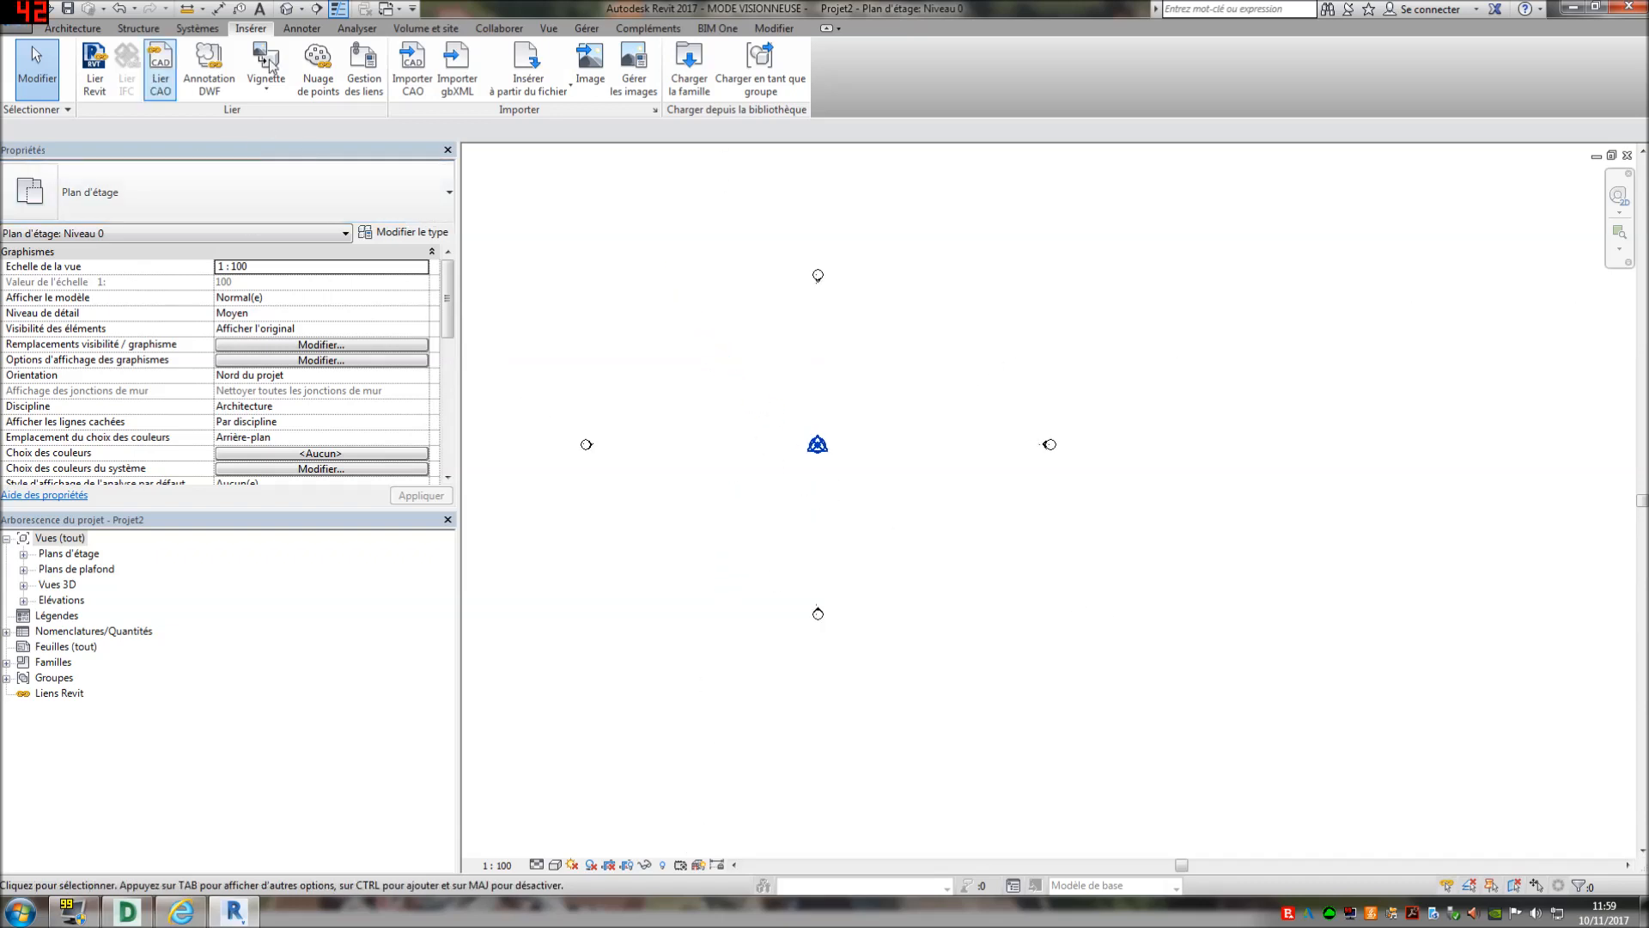
left_click(162, 86)
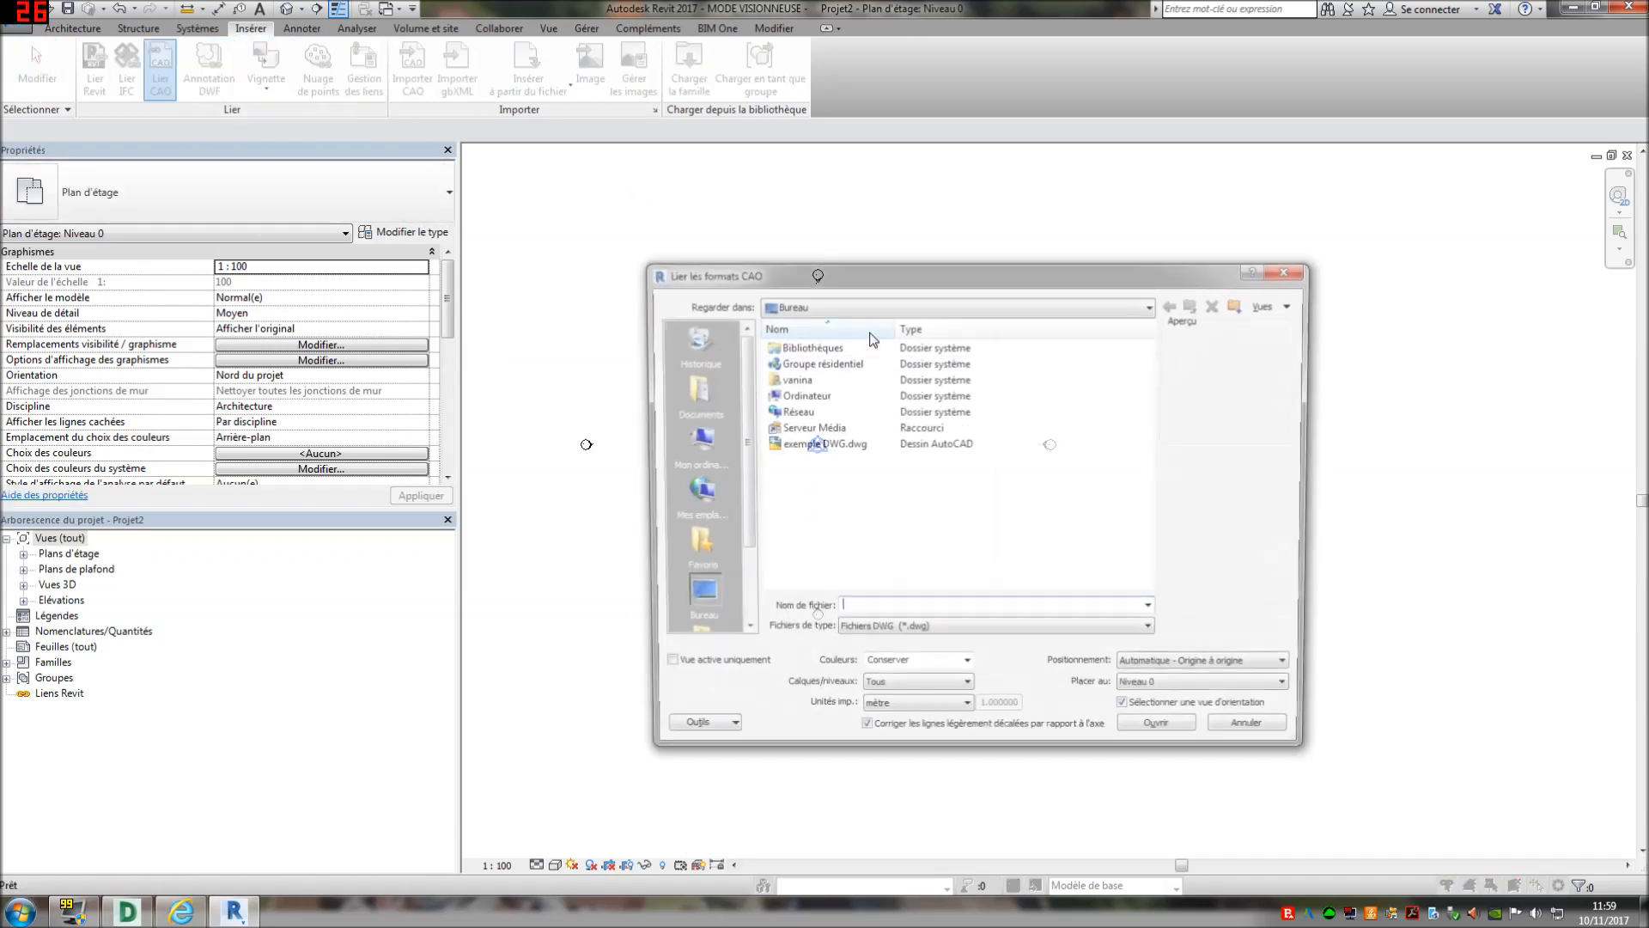
left_click(820, 444)
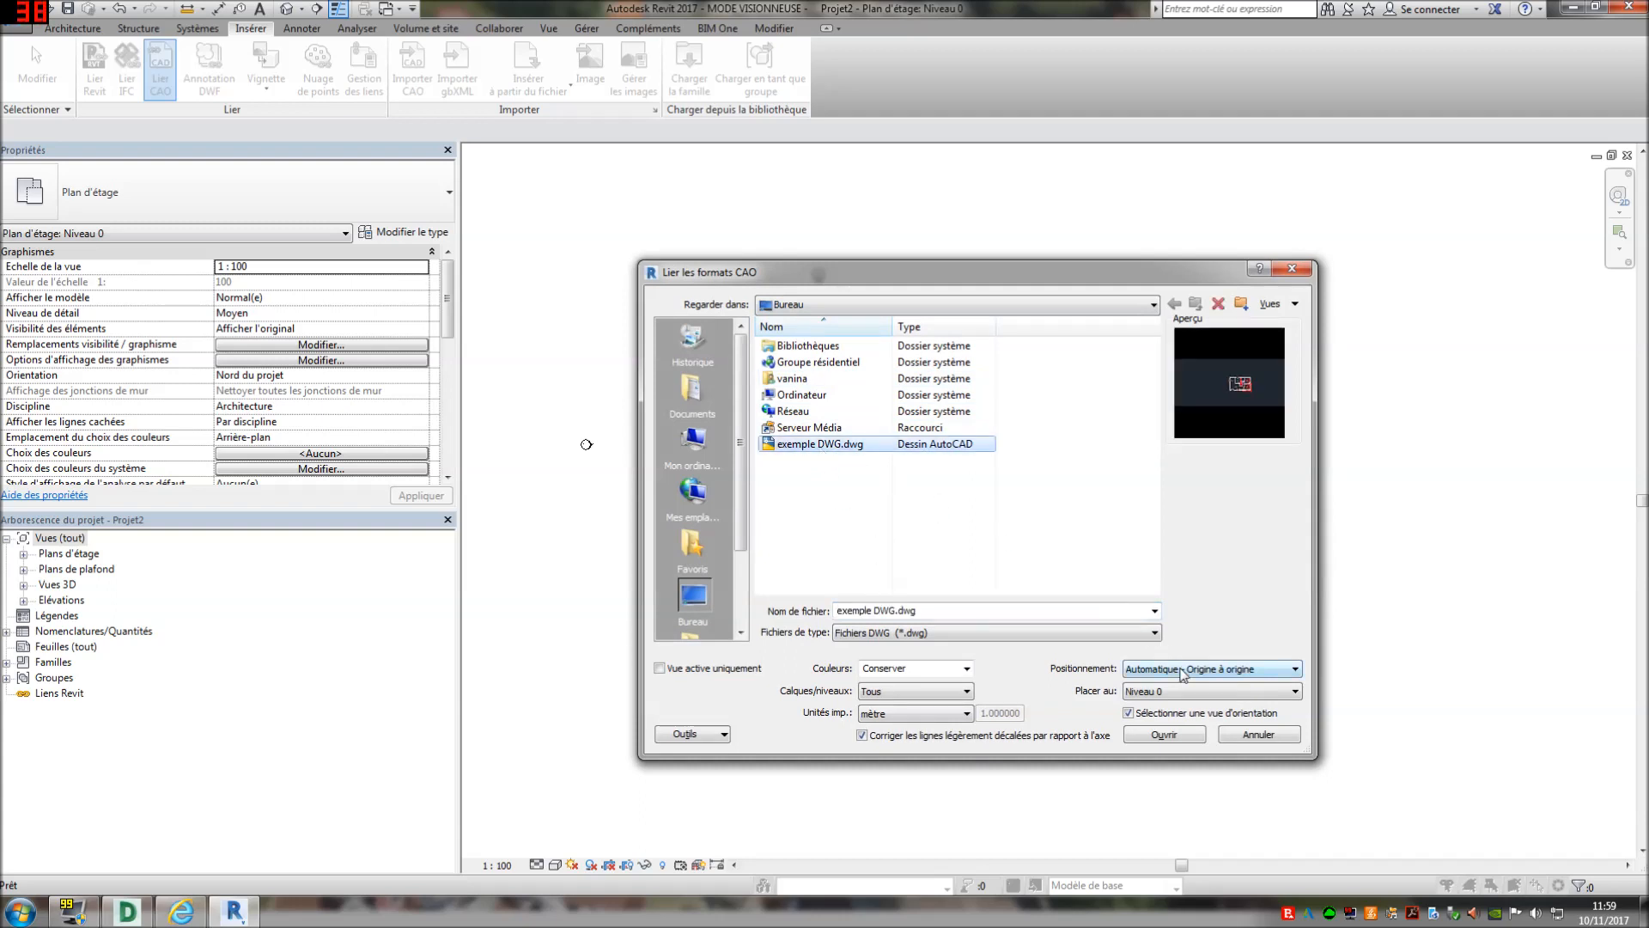
left_click(1299, 669)
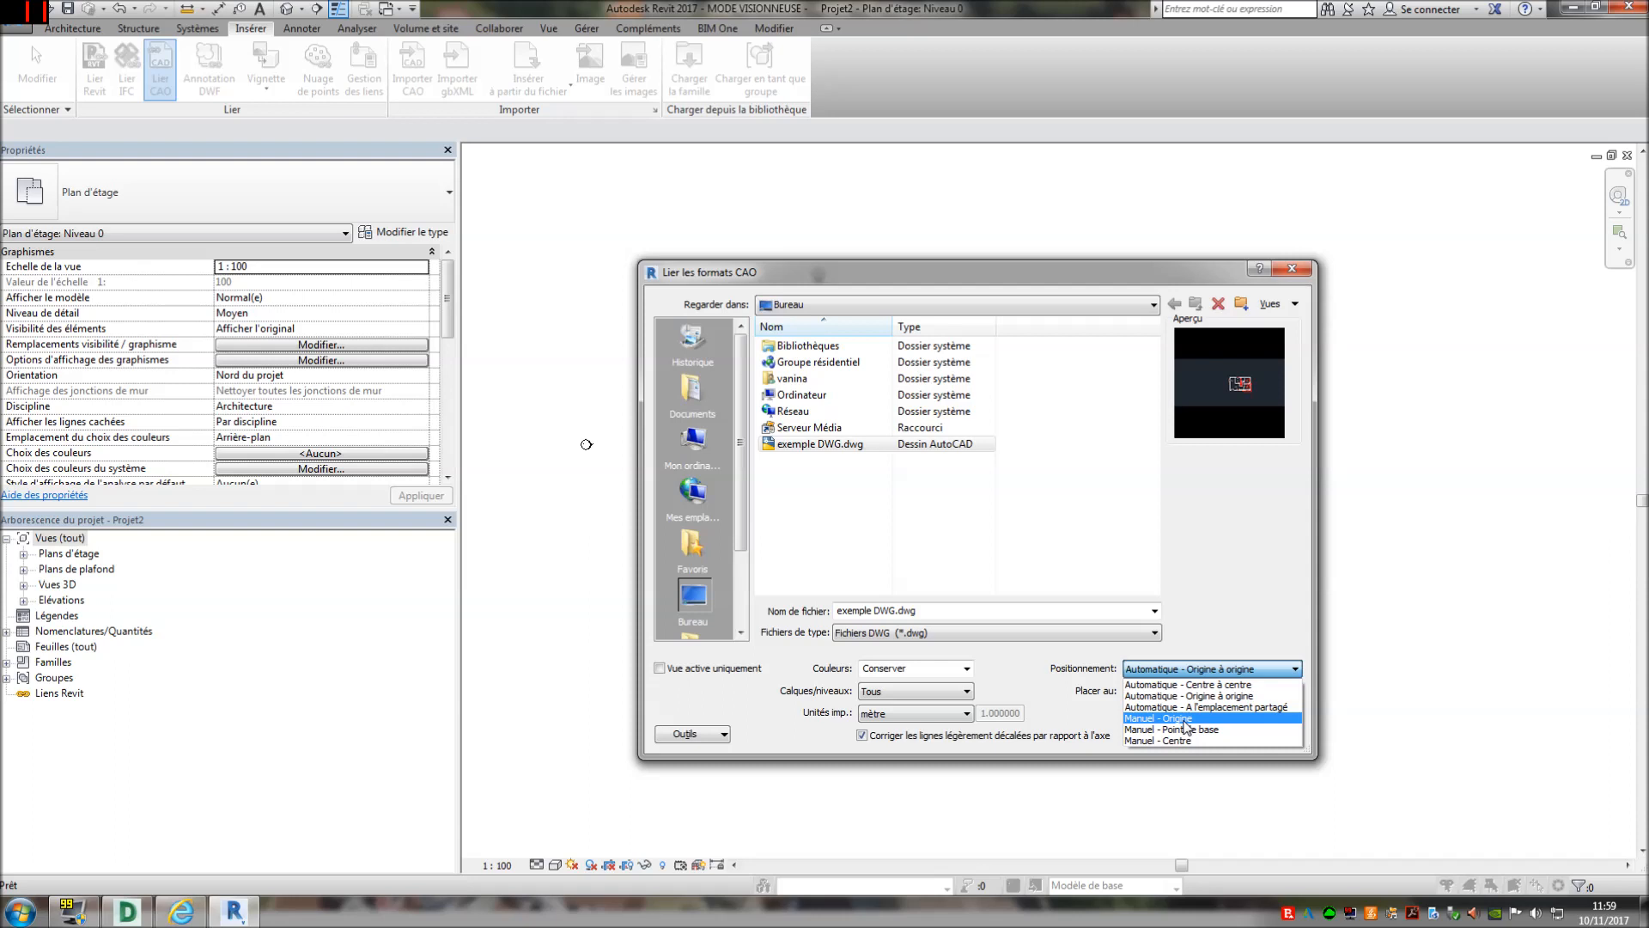
left_click(1186, 721)
left_click(1170, 737)
left_click(940, 478)
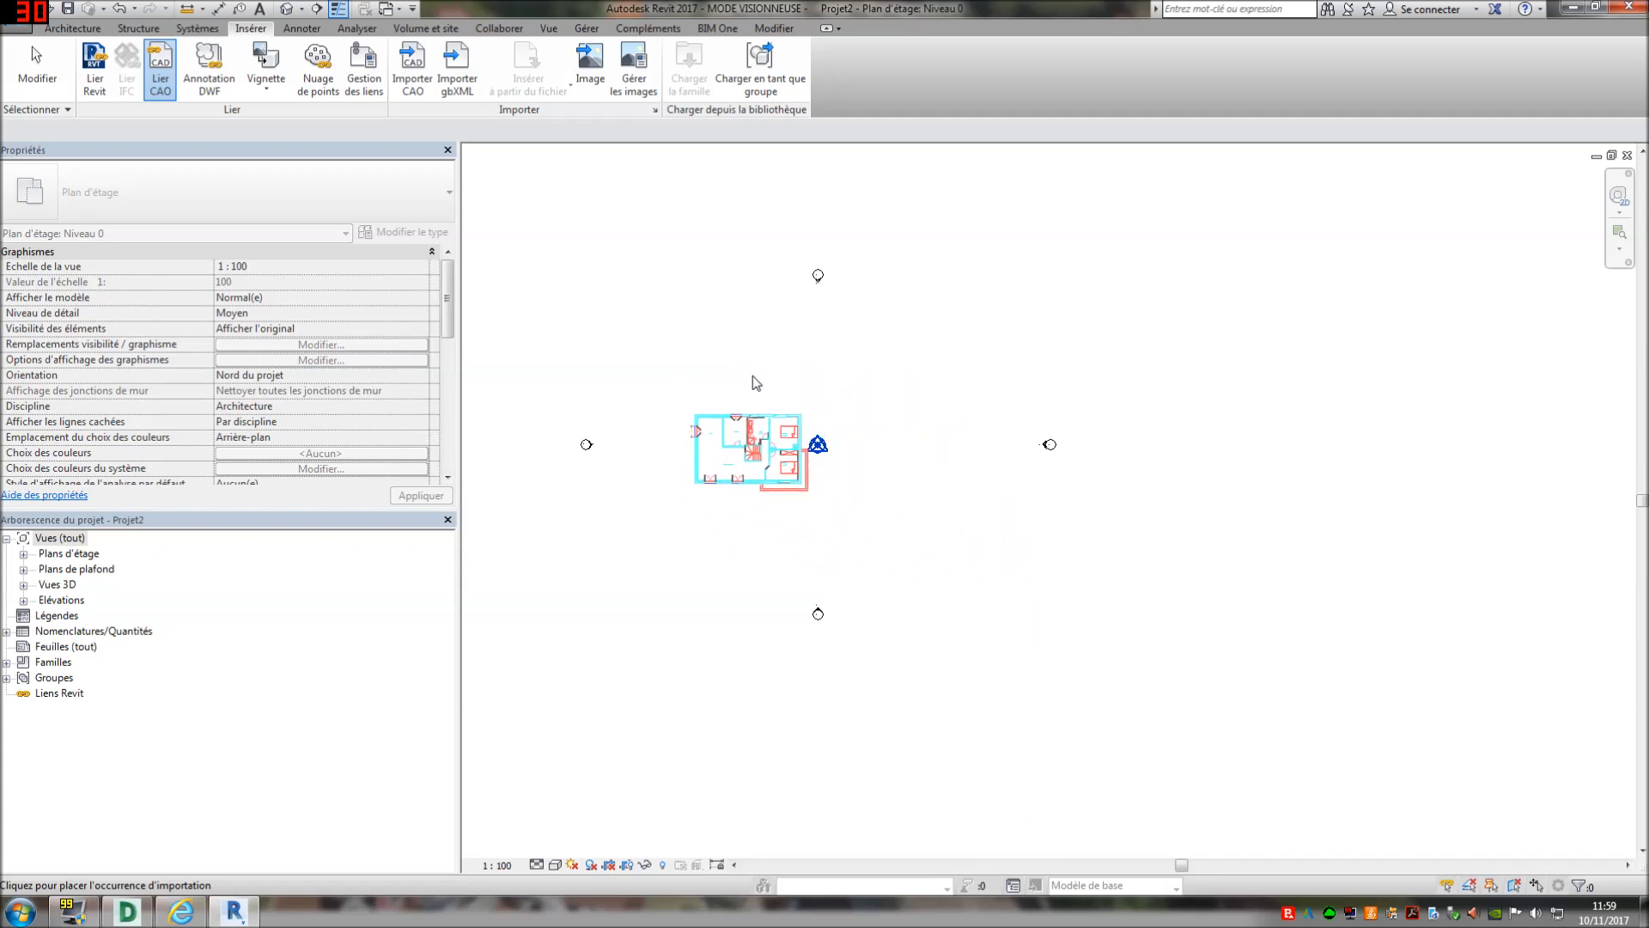
left_click(815, 456)
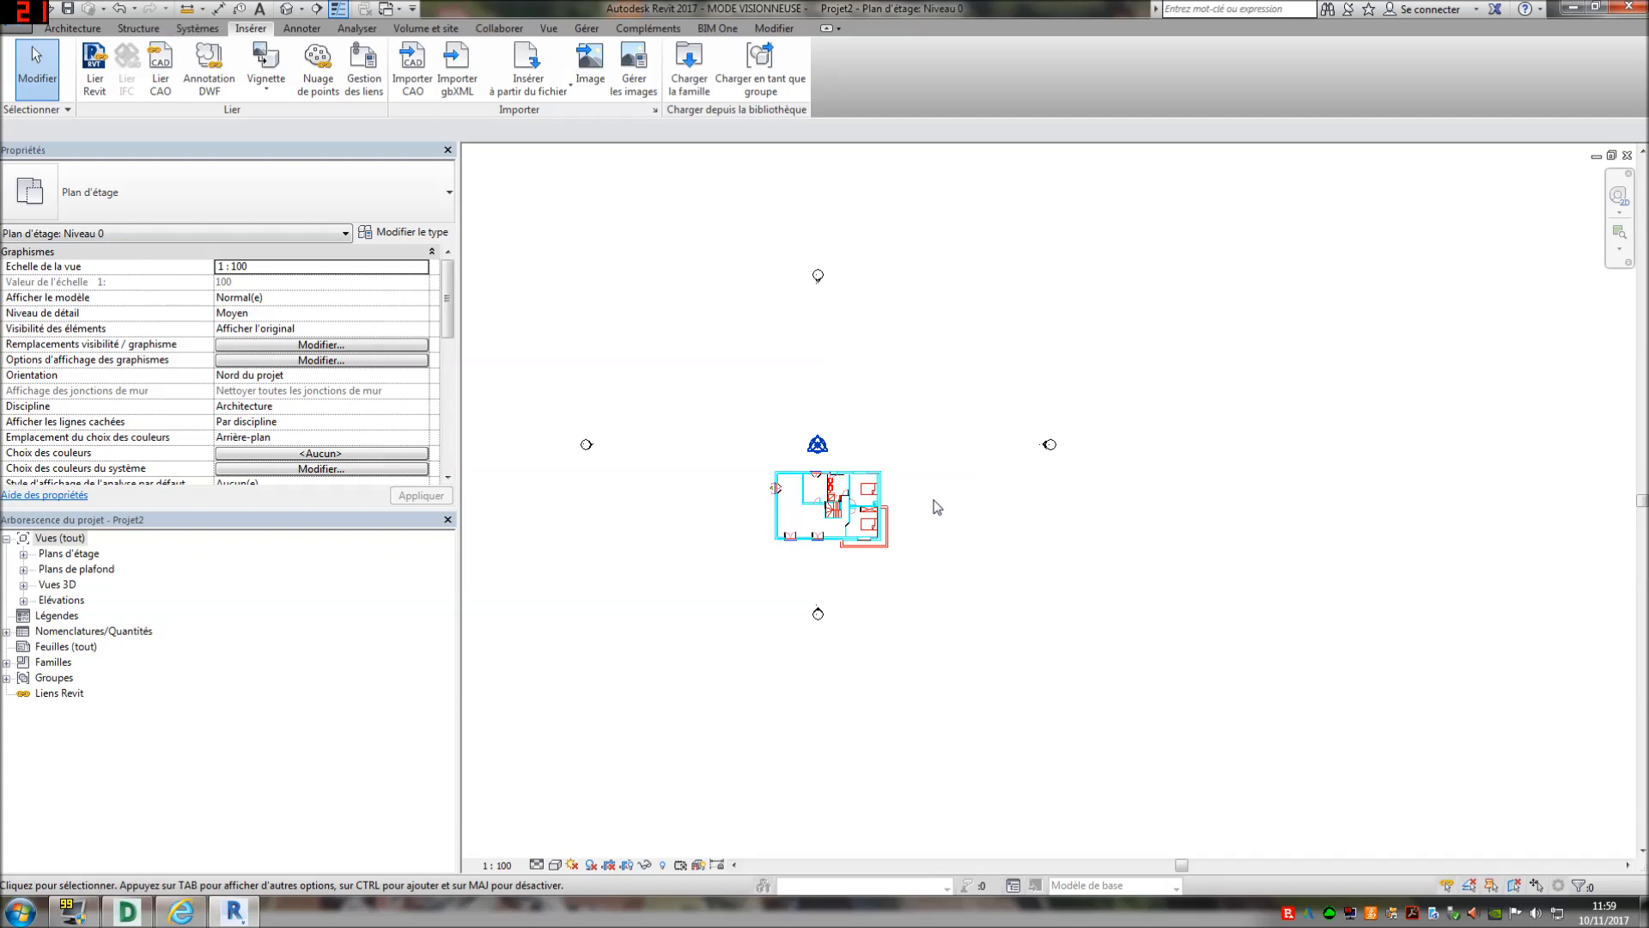
Pin the newly placed floor plan in position and clear the selection
left_click(886, 520)
scroll(849, 515, "up", 5)
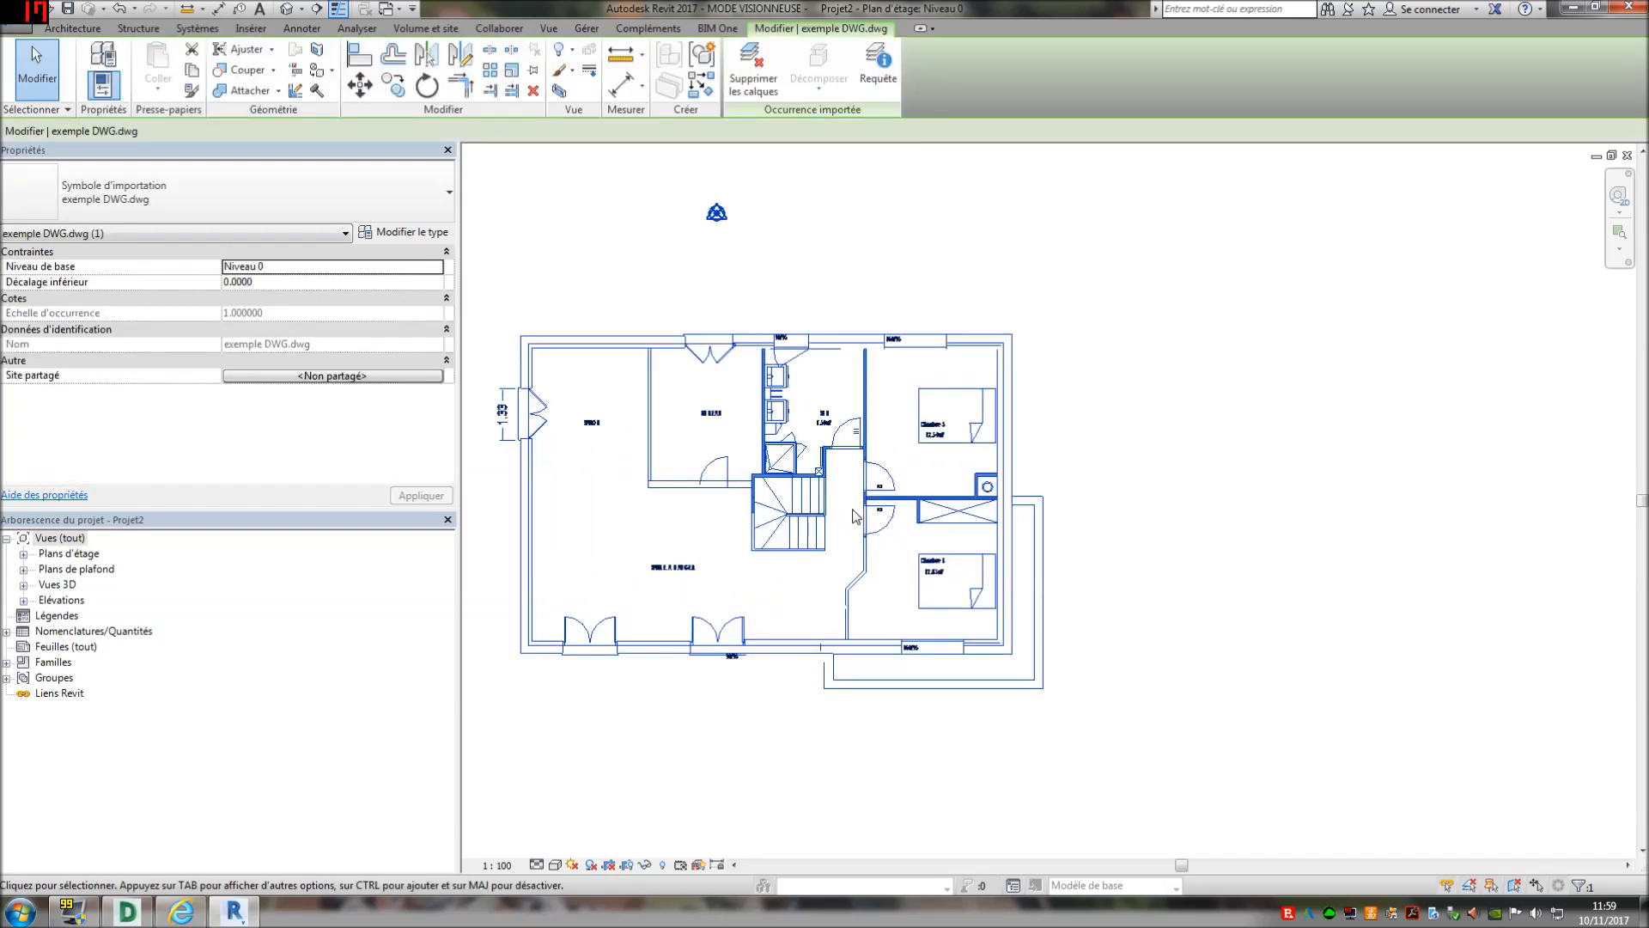
scroll(885, 515, "down", 3)
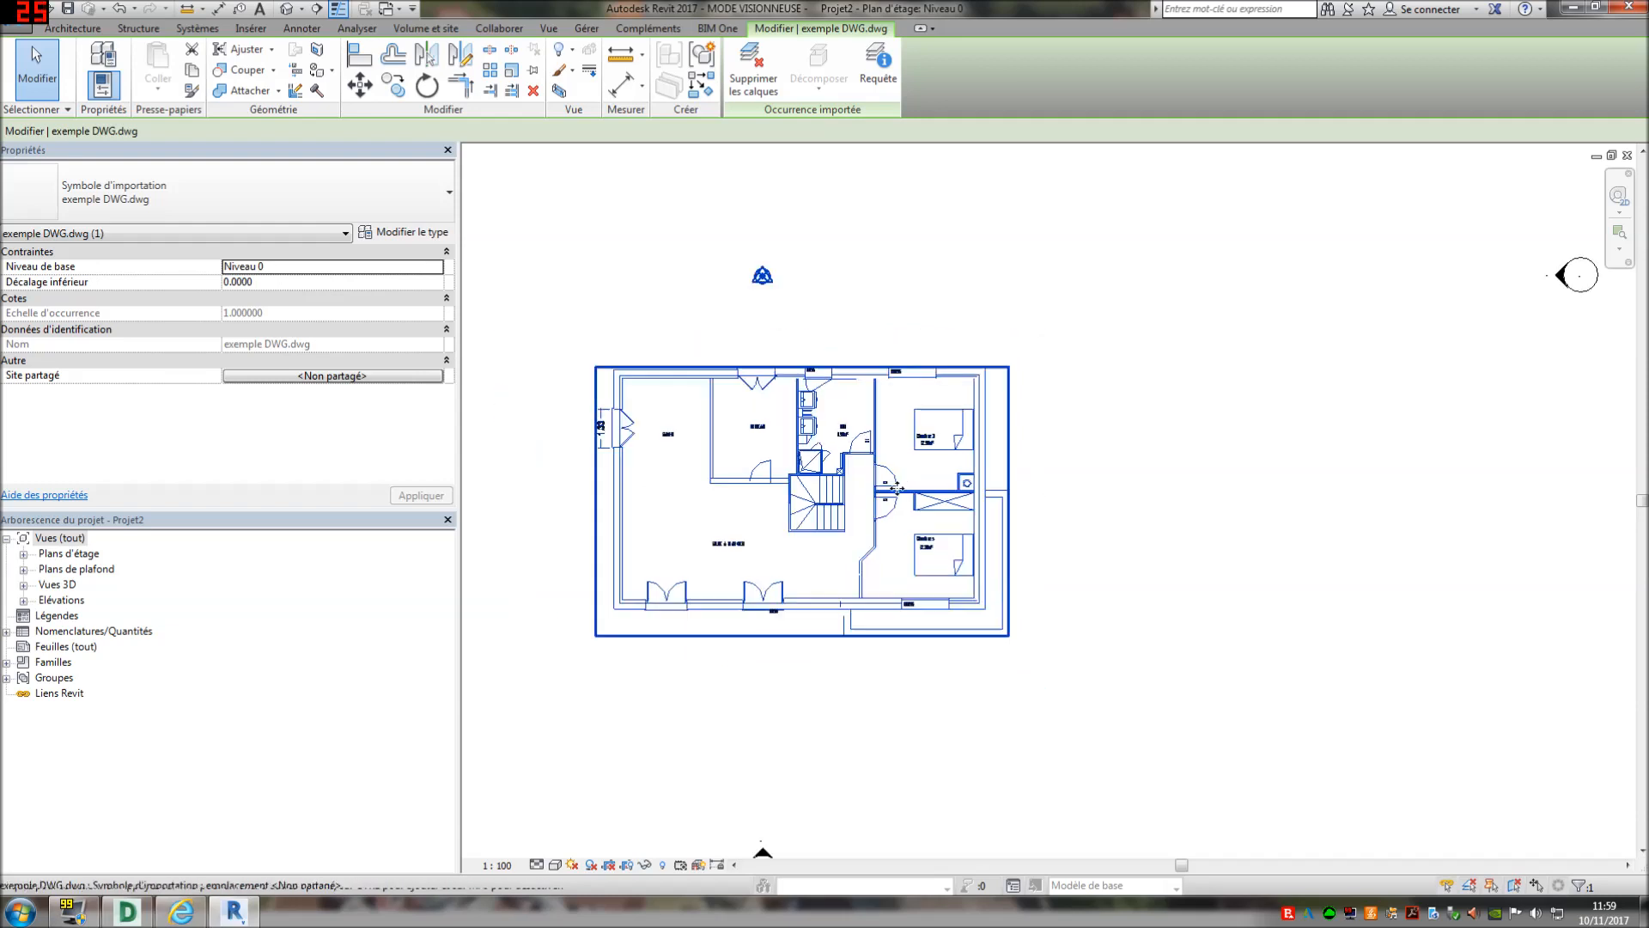
scroll(859, 515, "up", 4)
scroll(859, 515, "down", 1)
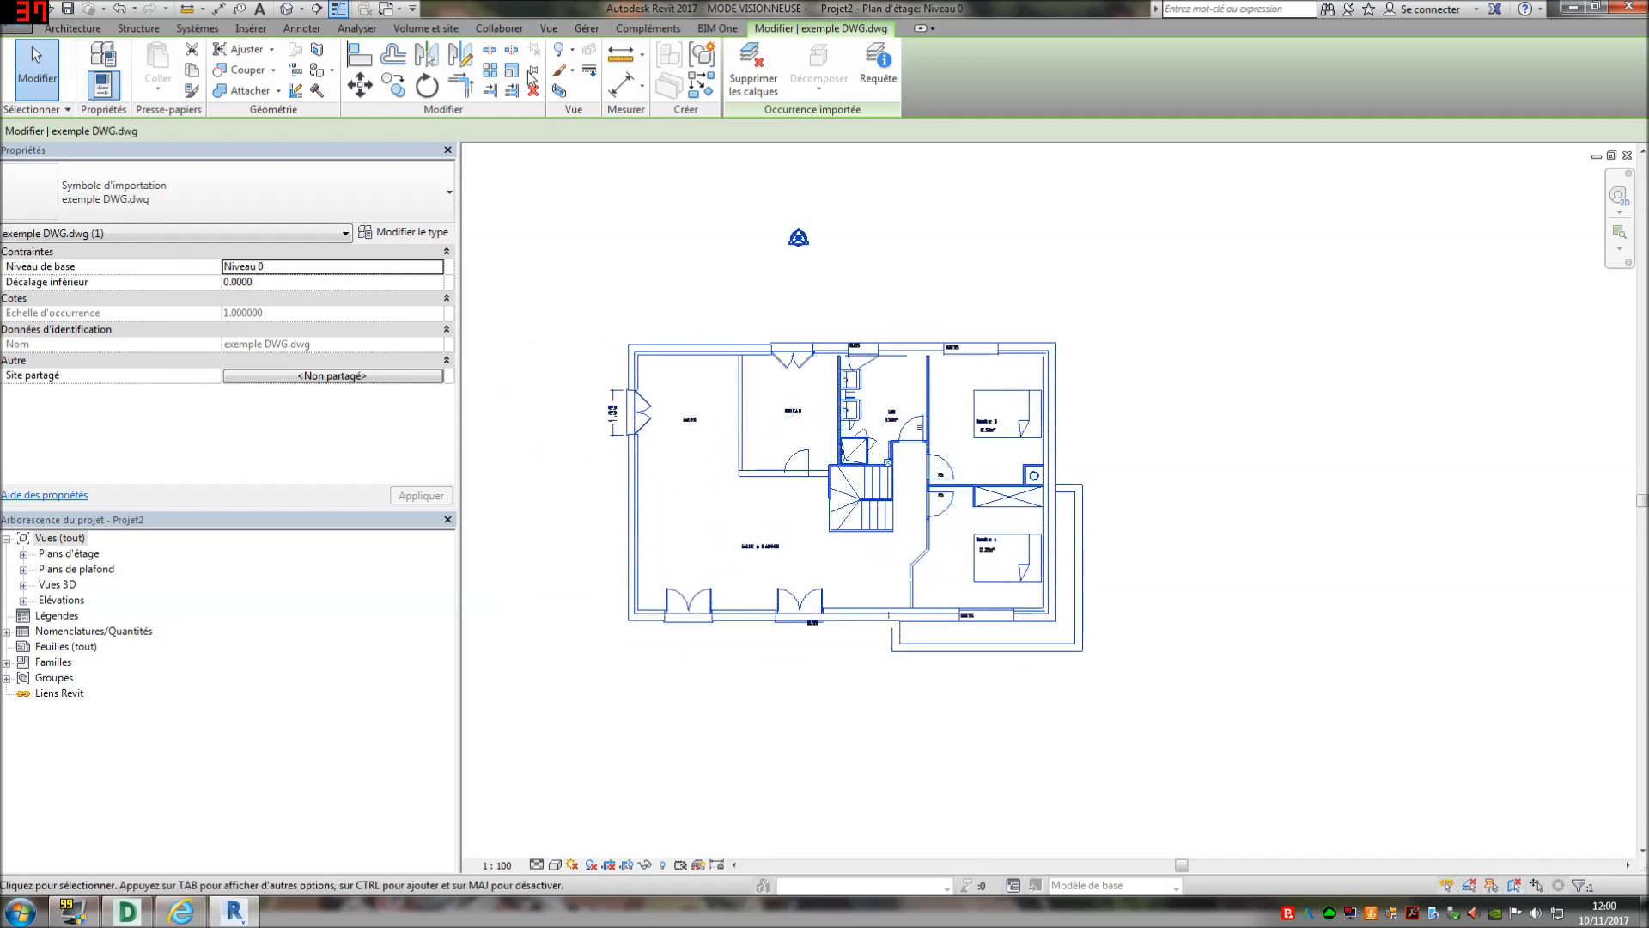
left_click(534, 70)
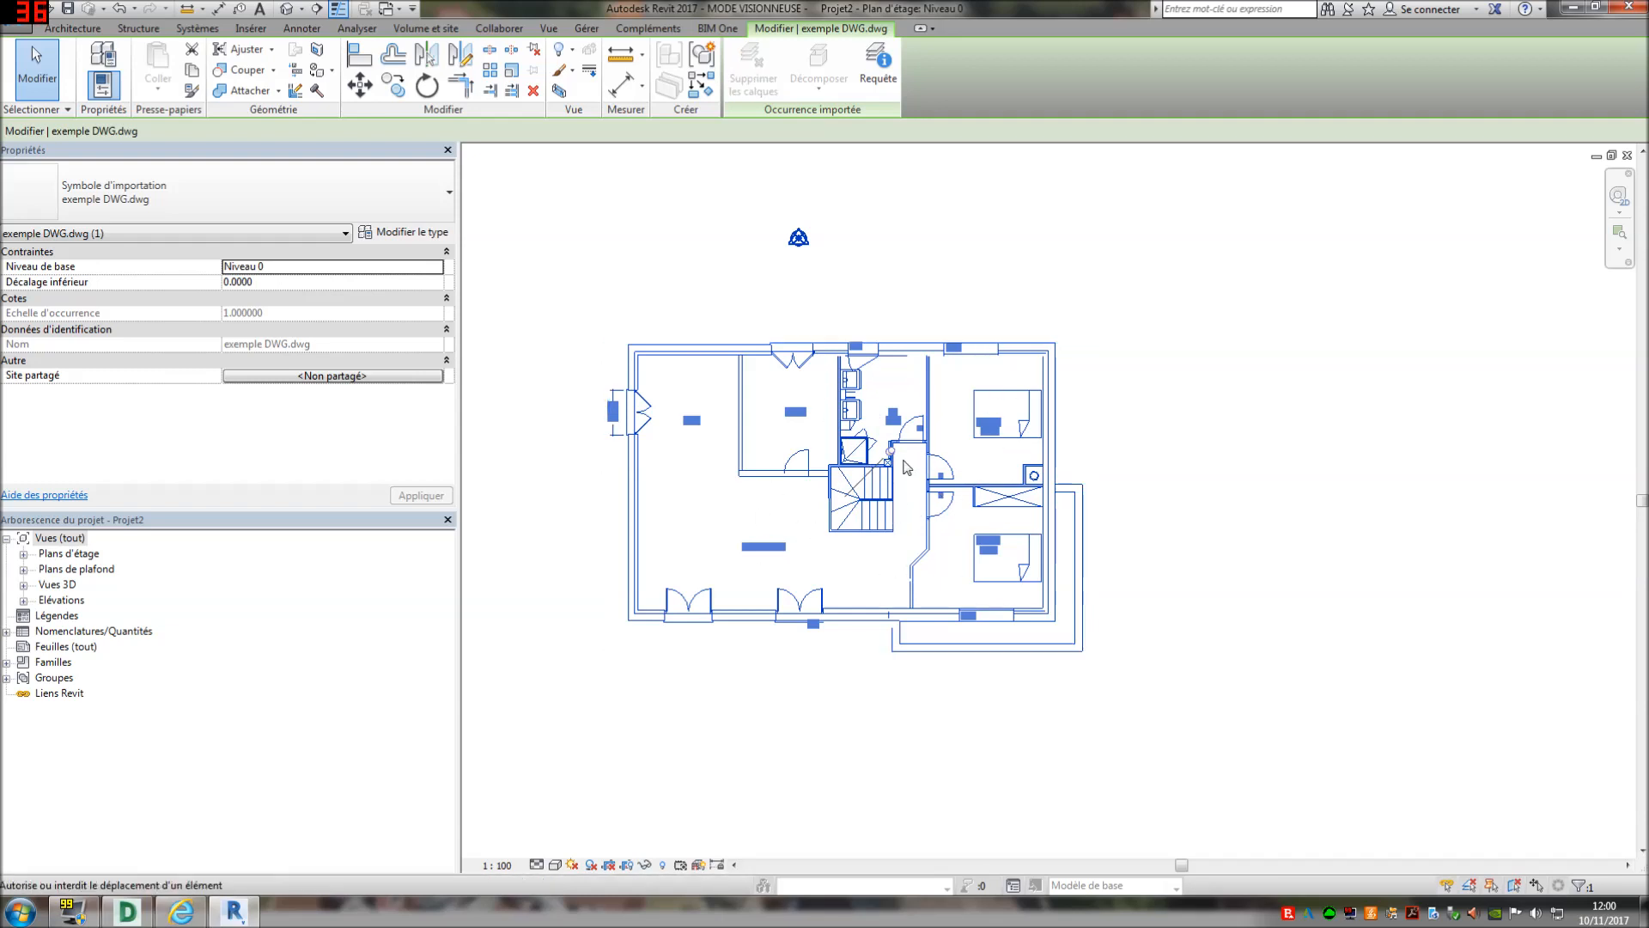
scroll(905, 468, "up", 1)
scroll(877, 462, "up", 2)
scroll(880, 451, "down", 2)
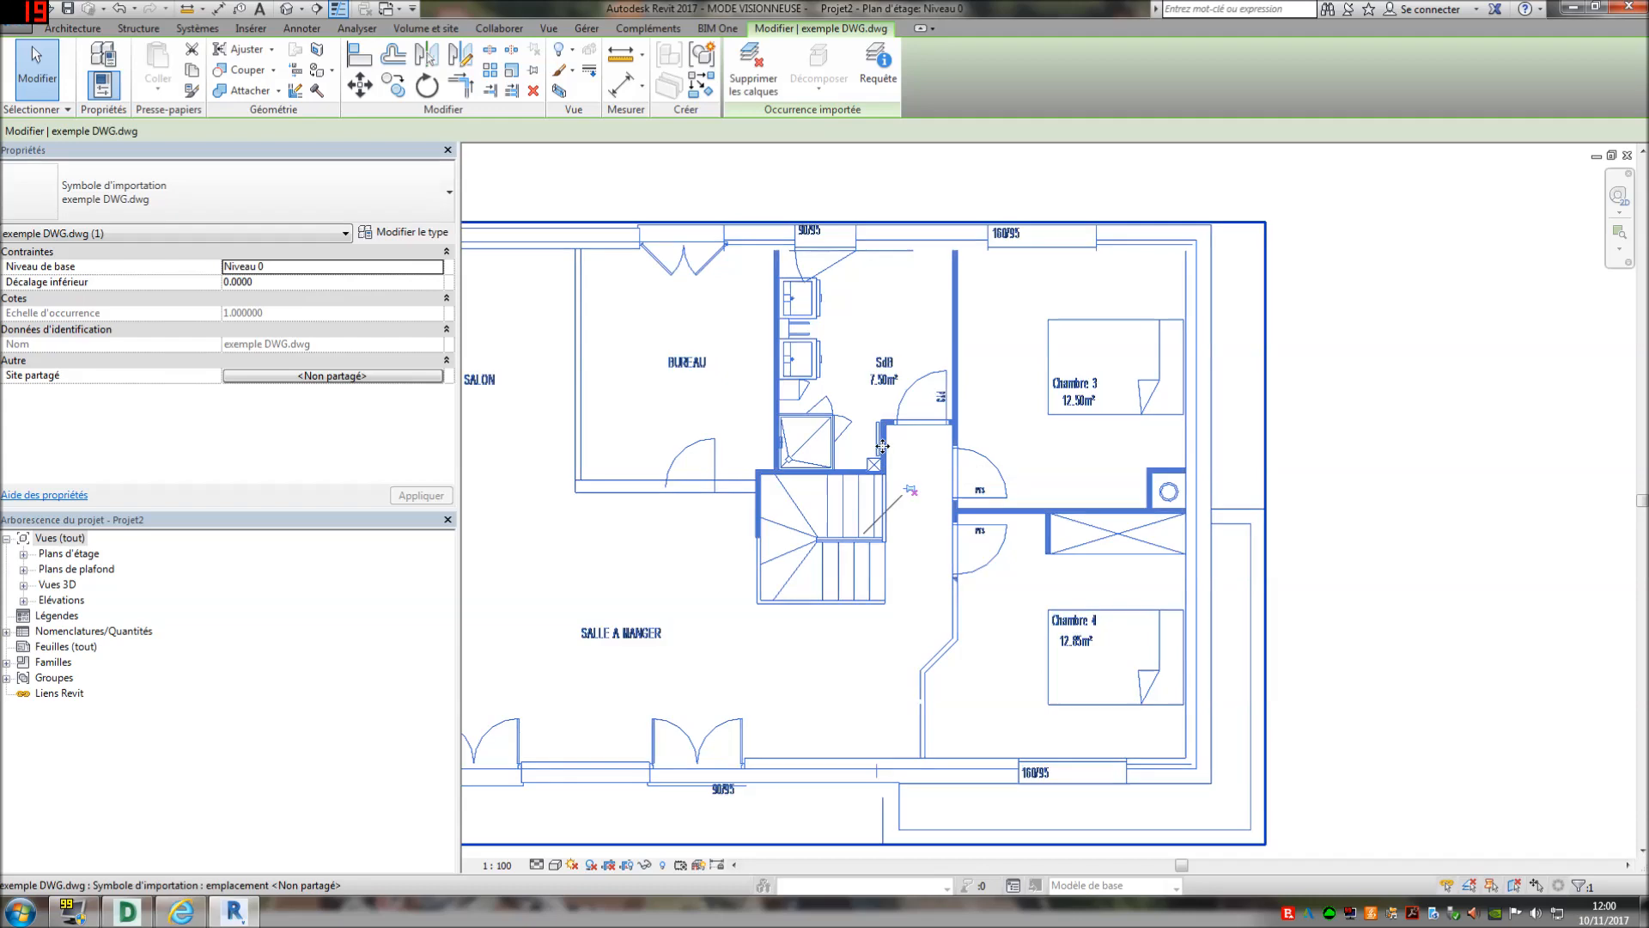
left_click(1355, 434)
scroll(1356, 433, "down", 2)
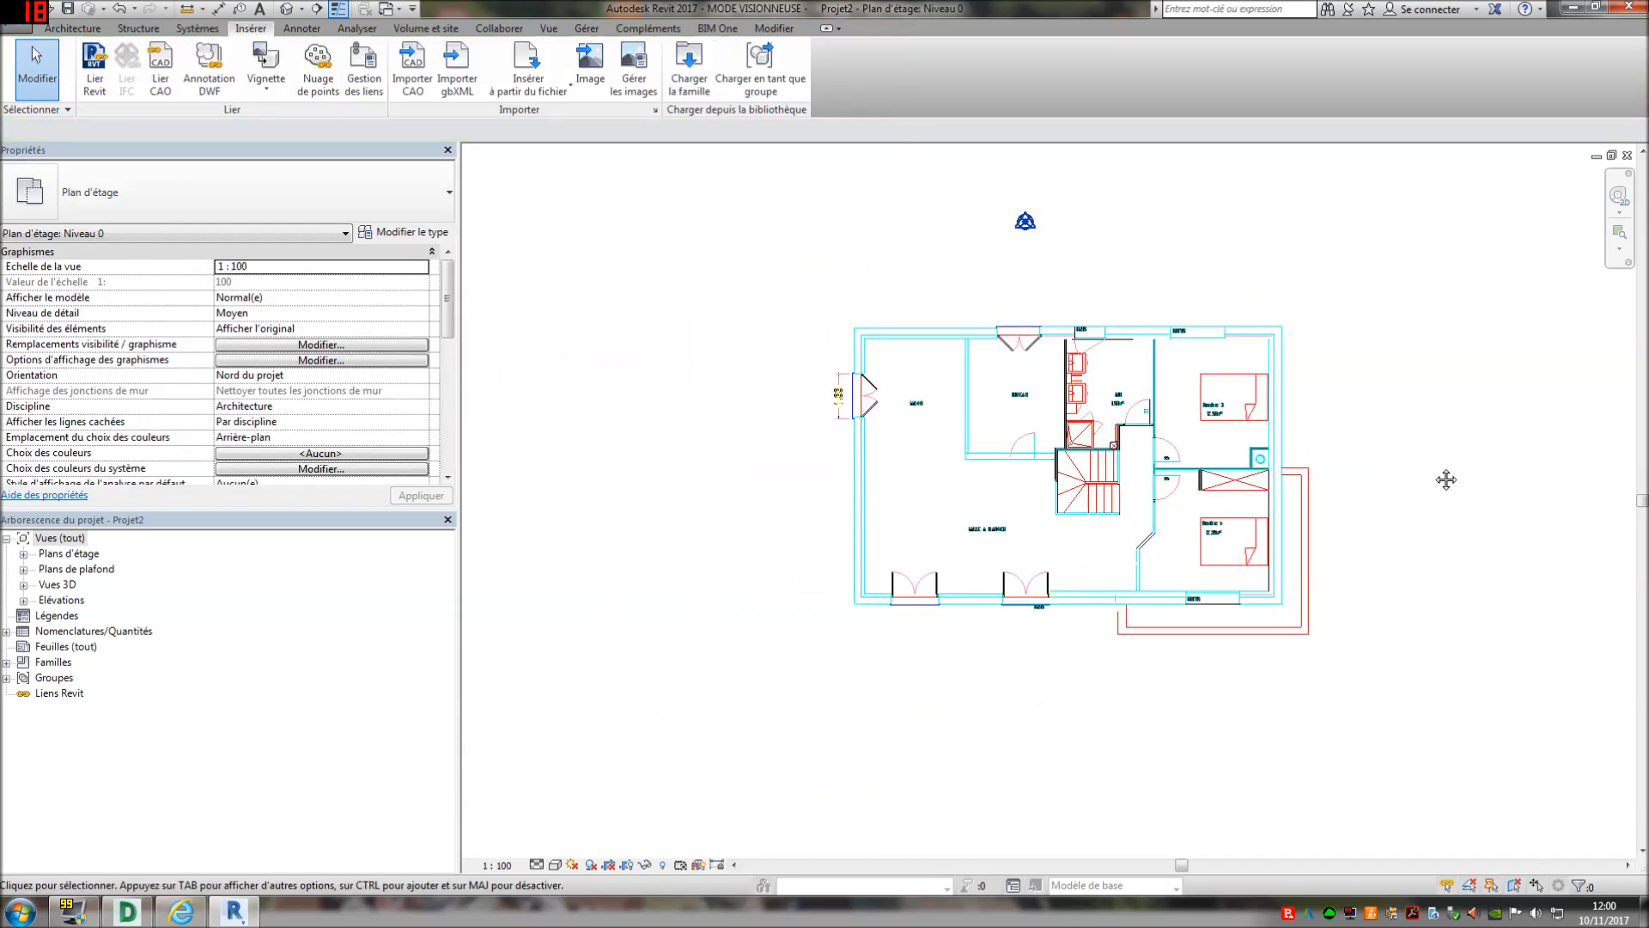
scroll(1444, 478, "down", 1)
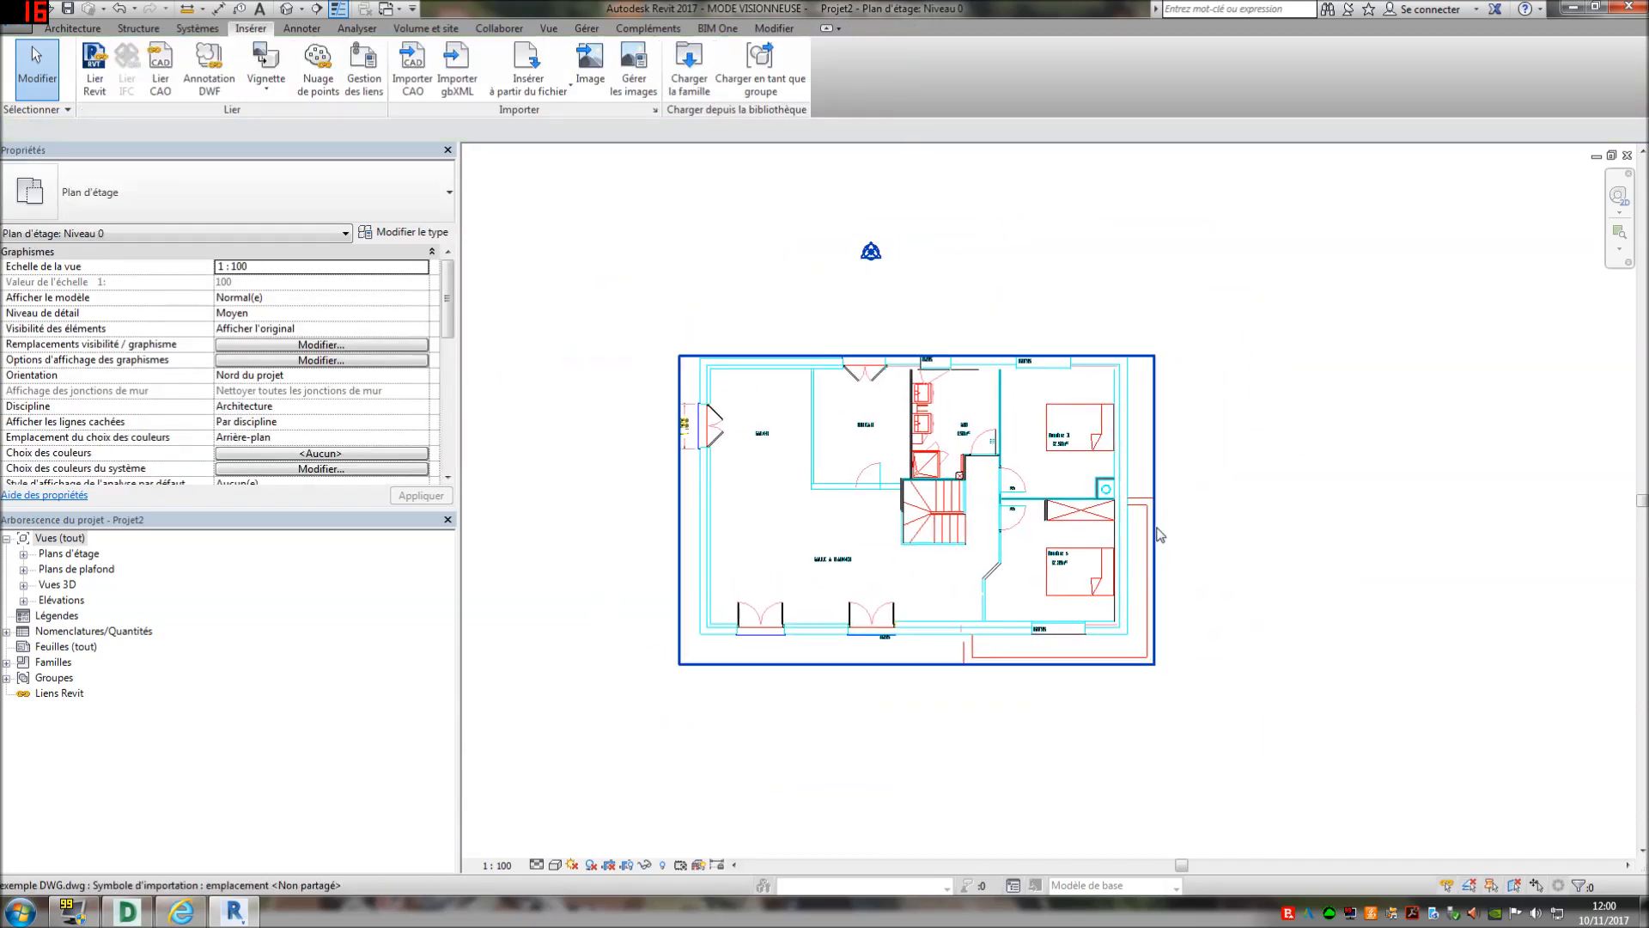
left_click(1155, 534)
left_click(1209, 521)
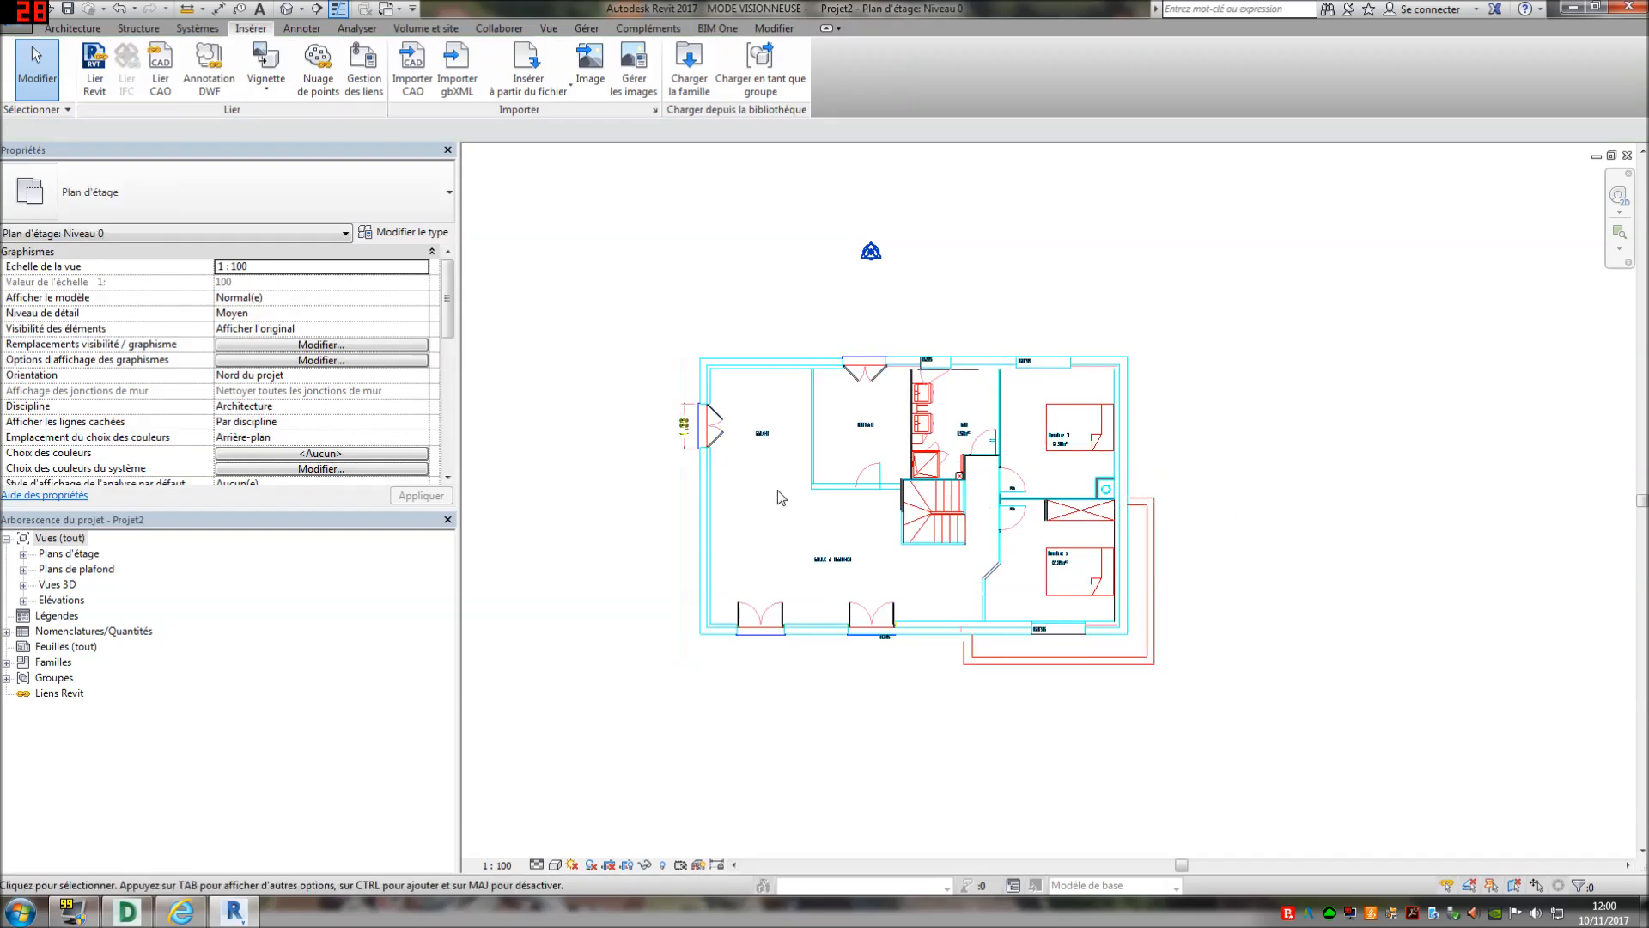
Open the Niveau 0 visibility/graphics overrides for imported categories and expand the layers of exemple DWG.dwg
key("v")
key("g")
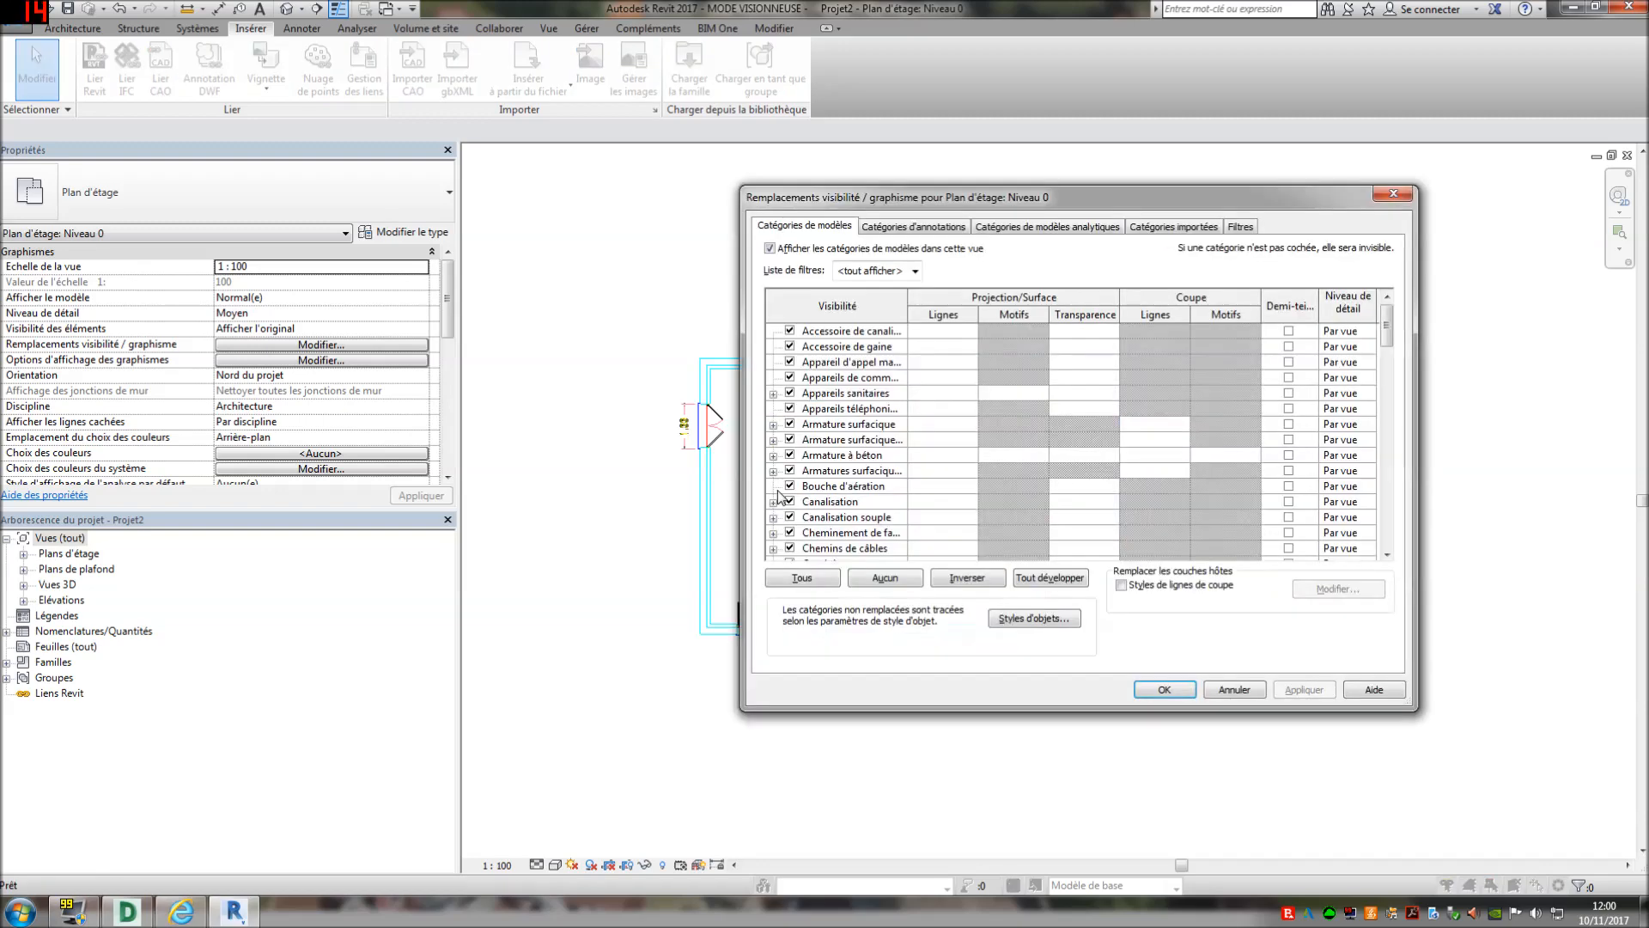
left_click(1151, 229)
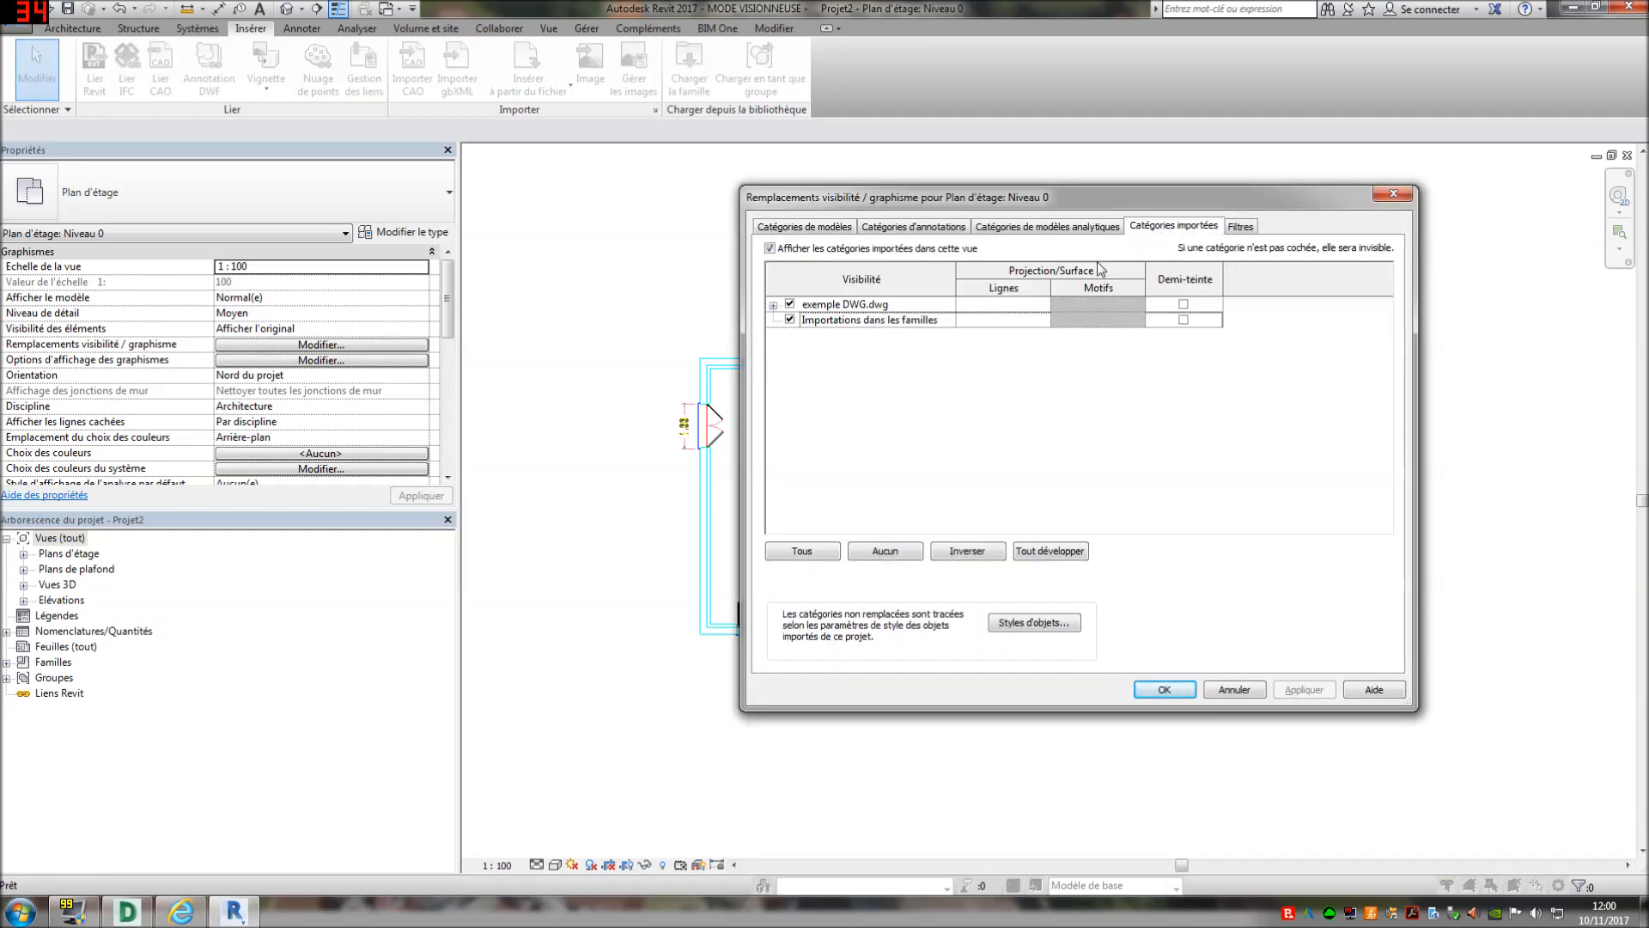
left_click(773, 305)
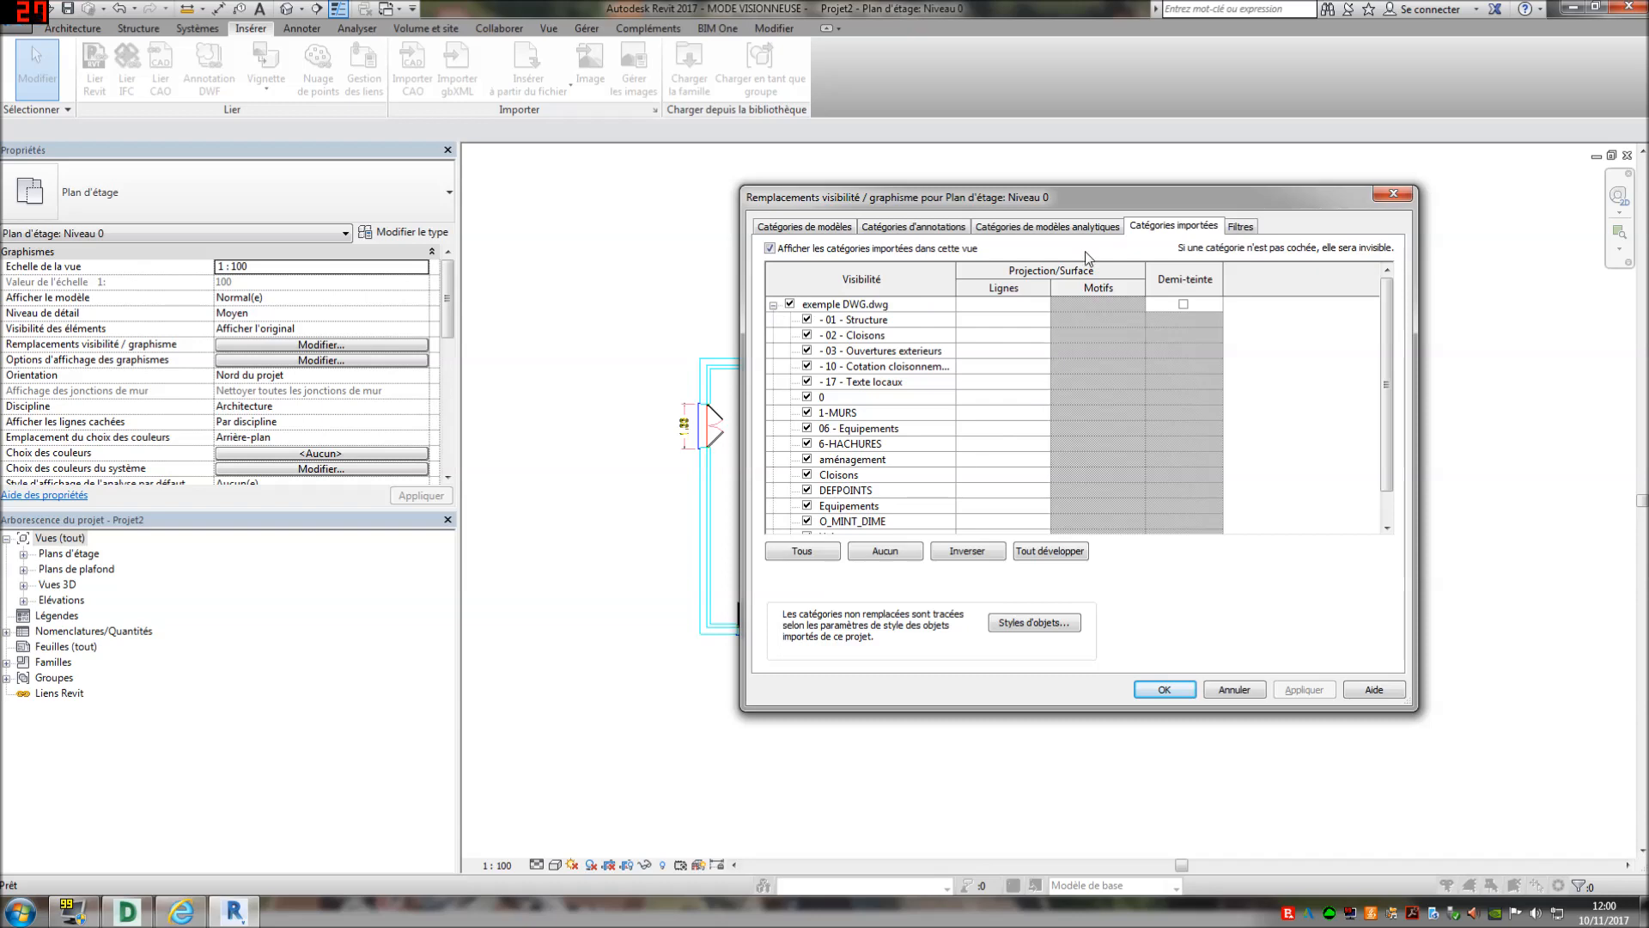
left_click_drag(1100, 199, 1100, 251)
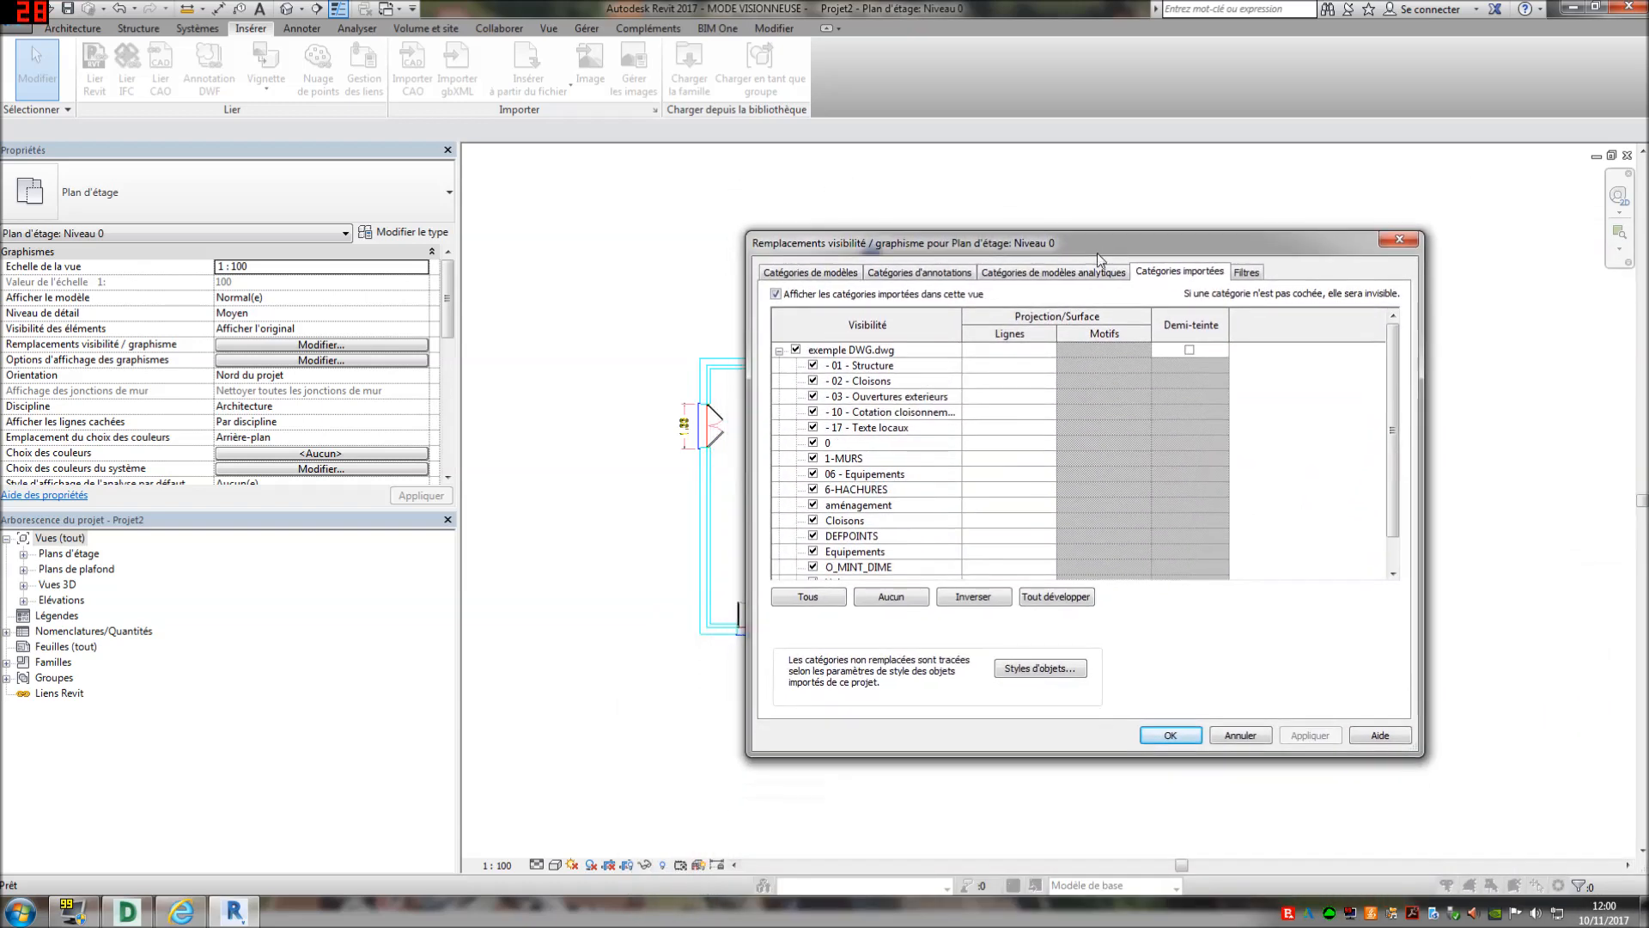
Override the line colour of all exemple DWG.dwg layers, from 01 - Structure to Voitures, with dark grey RGB 065-065-065 and apply it
left_click(997, 367)
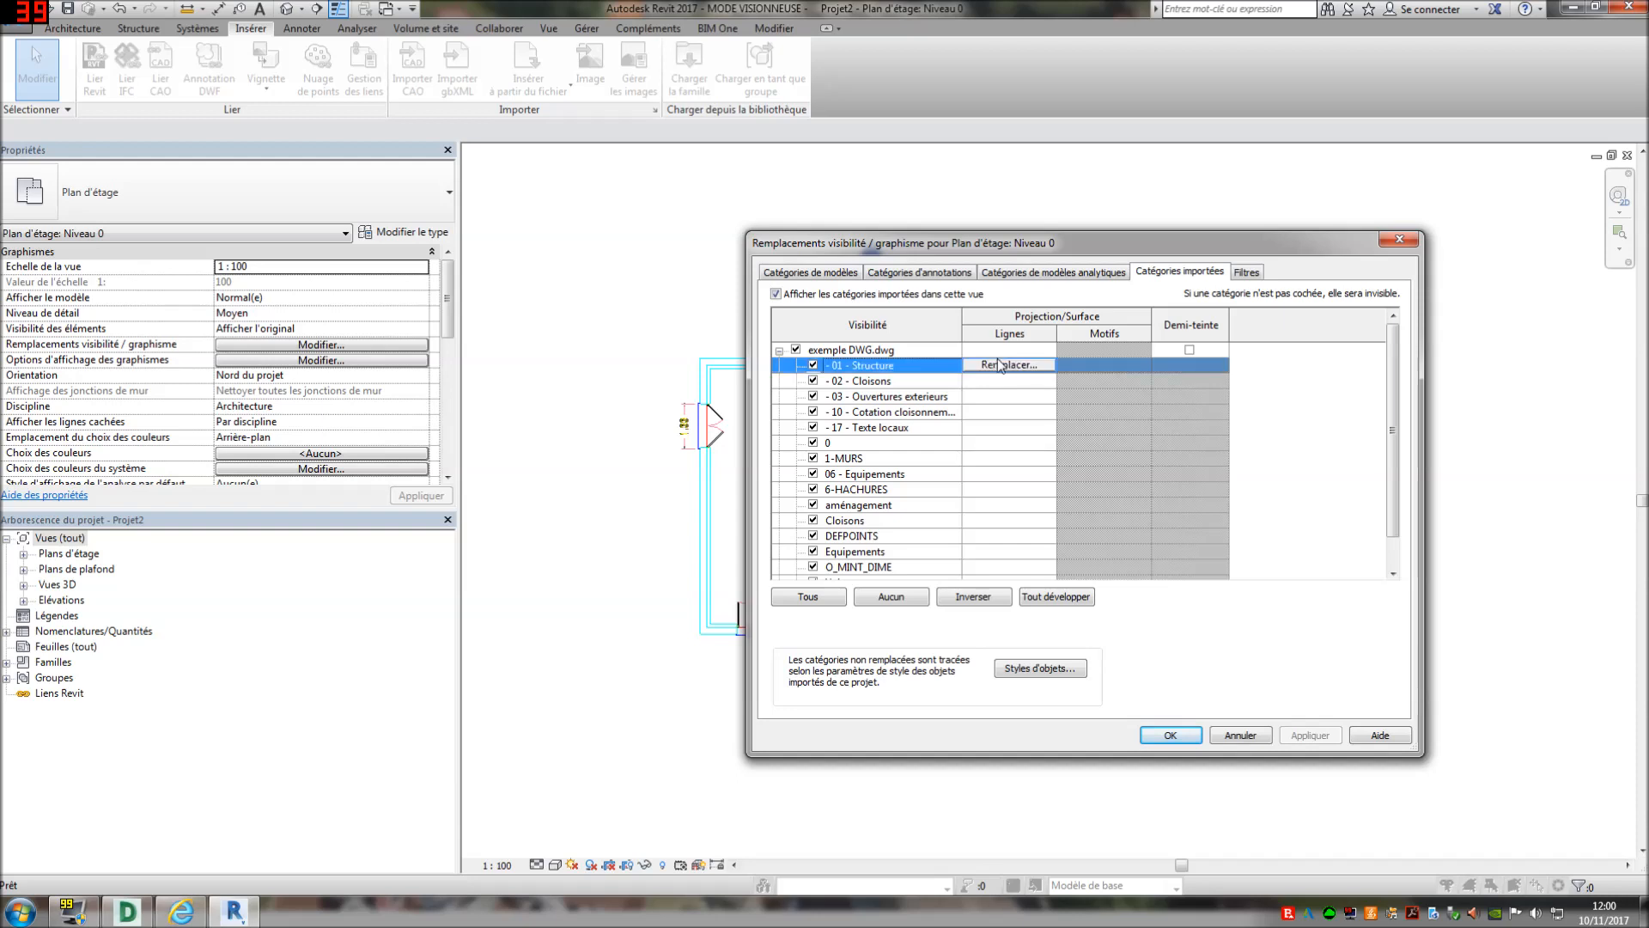
scroll(988, 429, "down", 1)
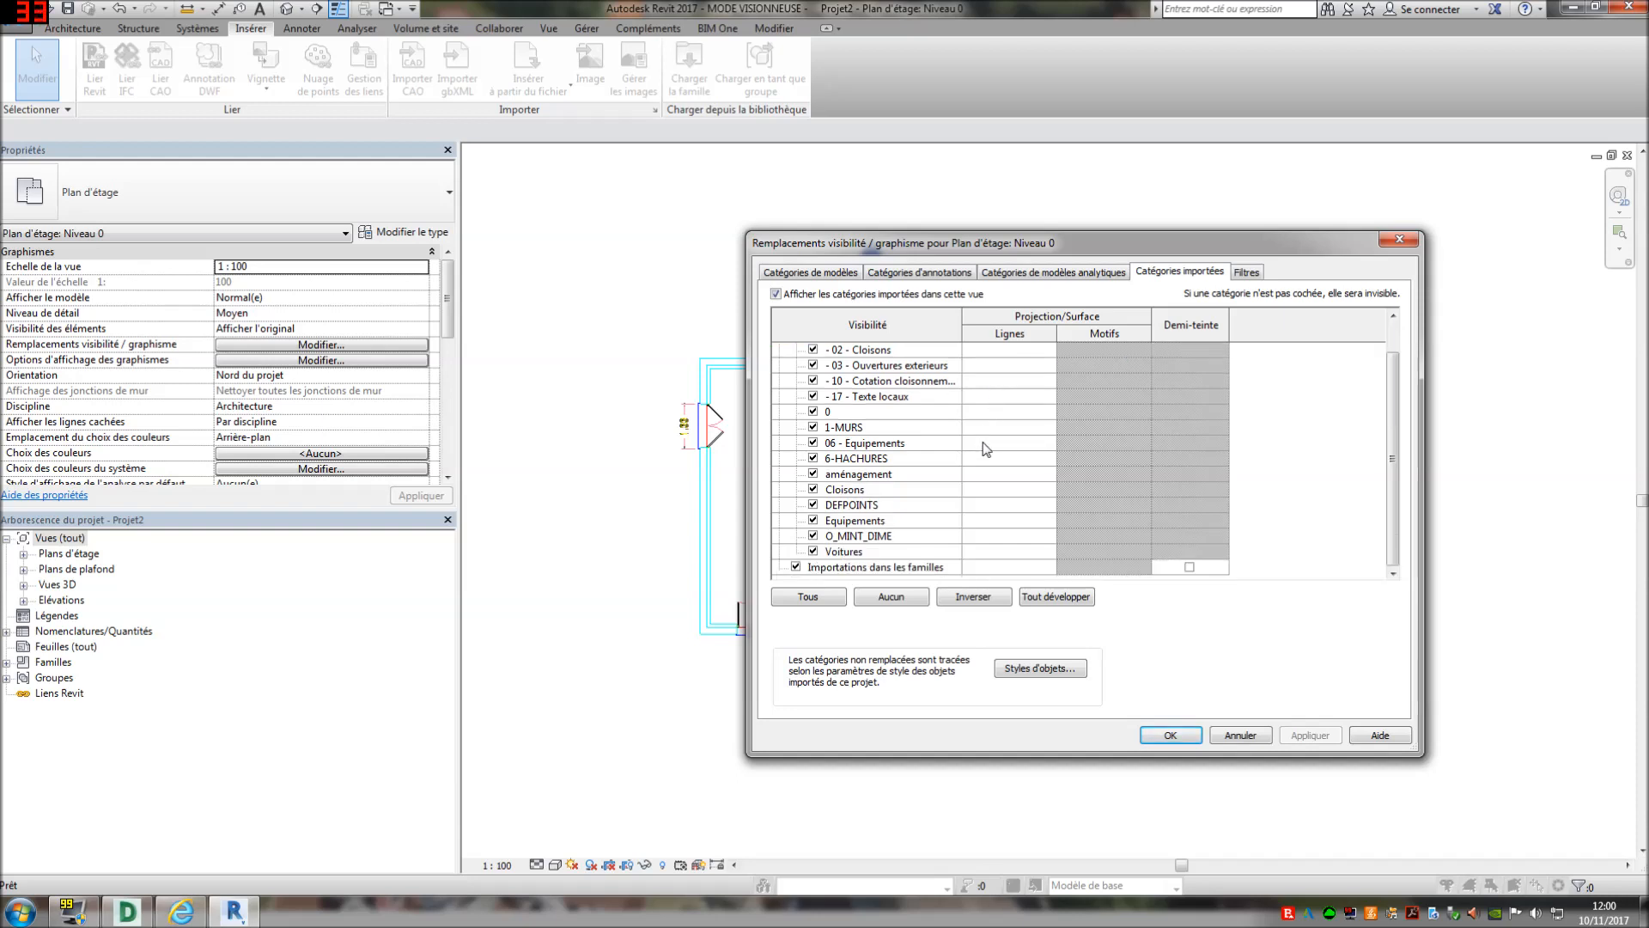
left_click(986, 549, "shift")
left_click(988, 550)
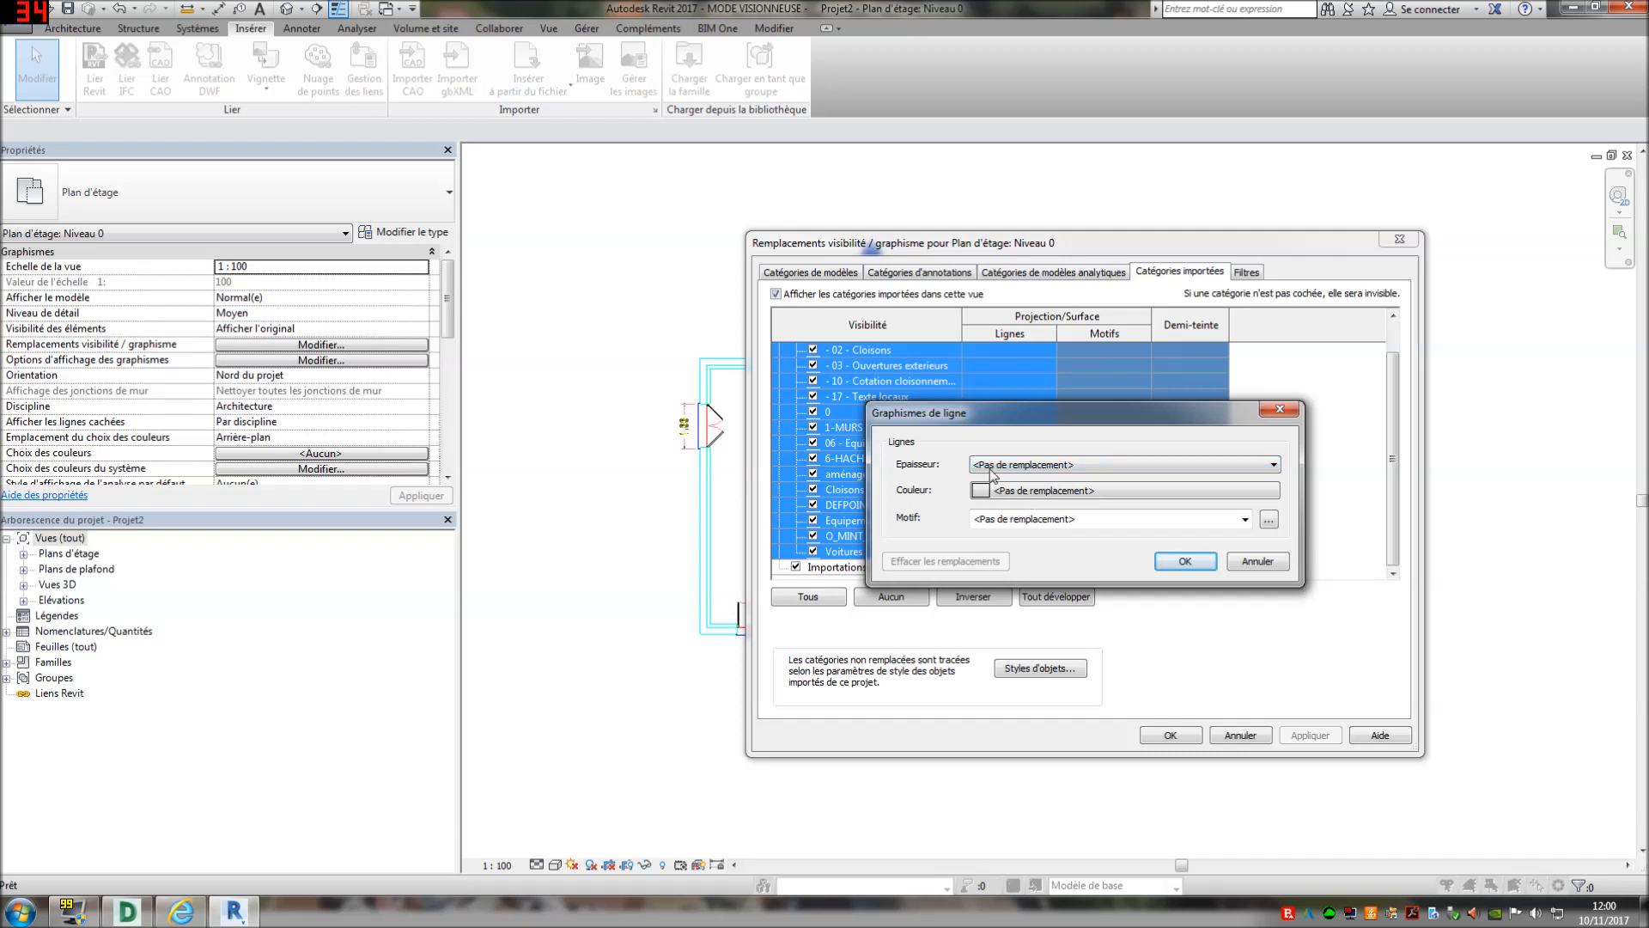
left_click(1013, 491)
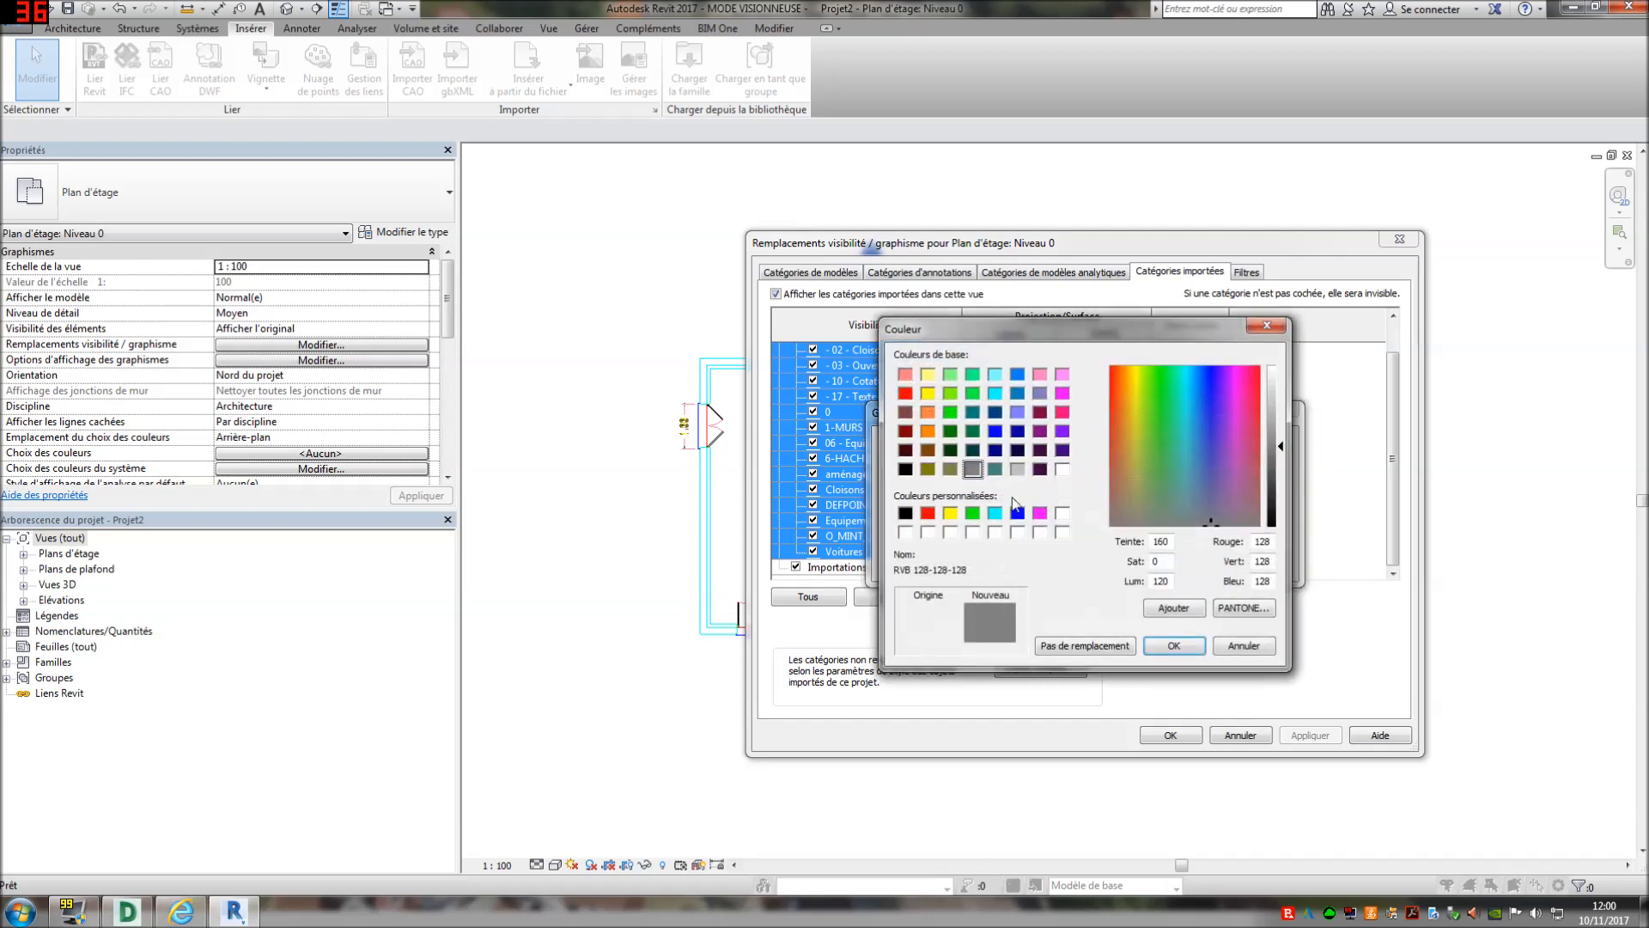
left_click(906, 470)
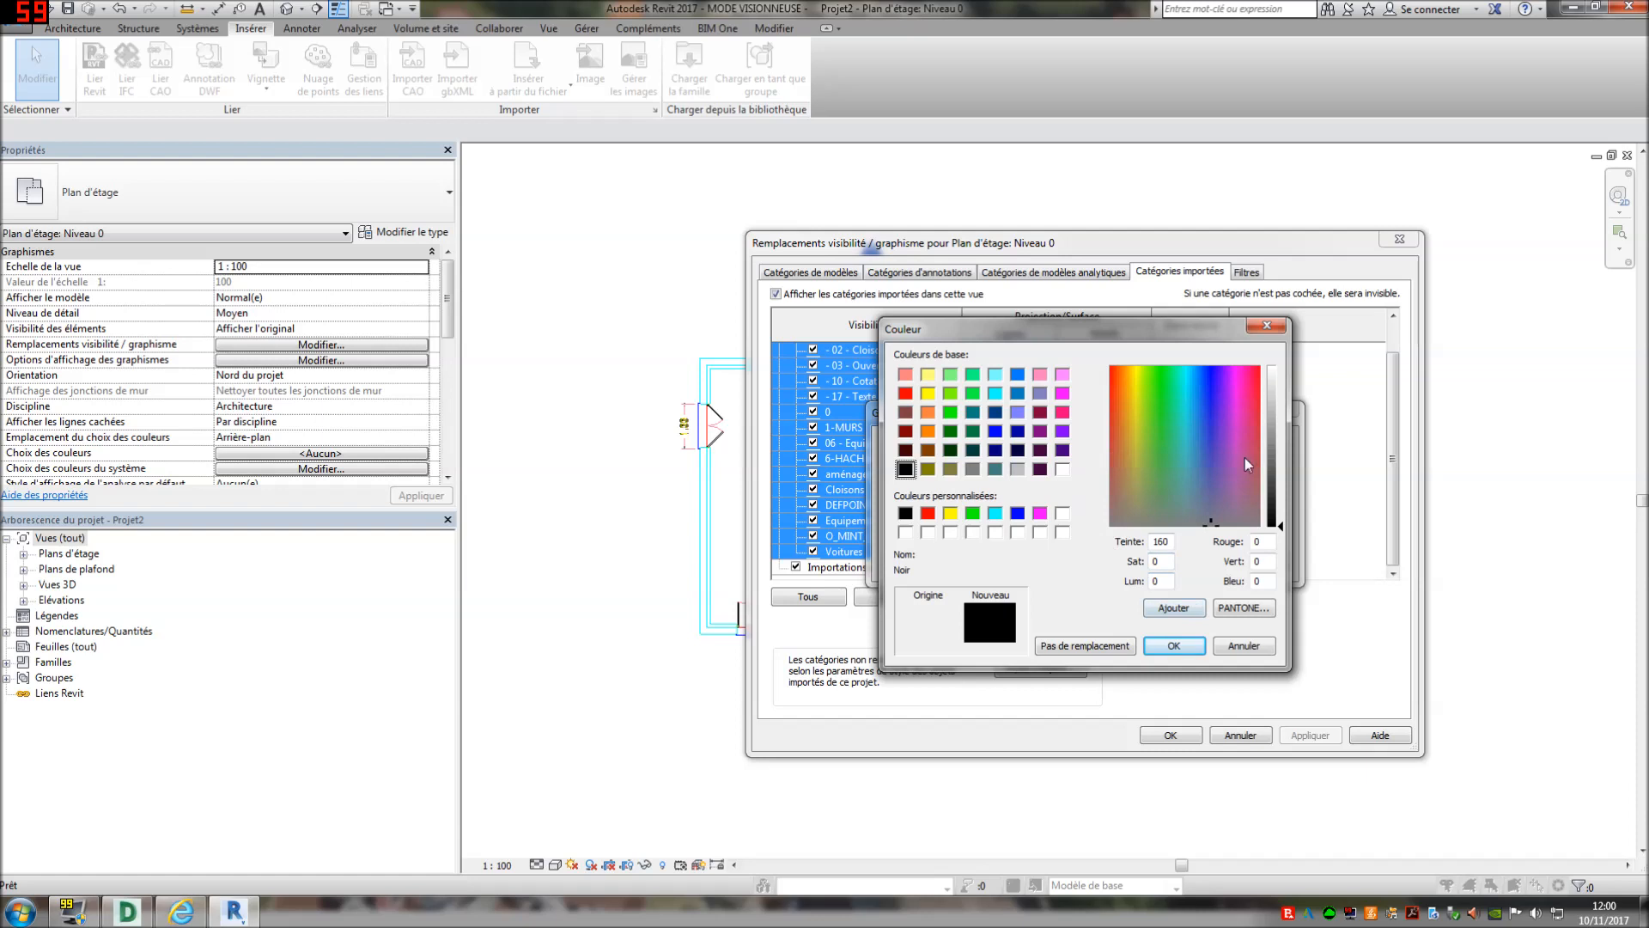
left_click(1275, 492)
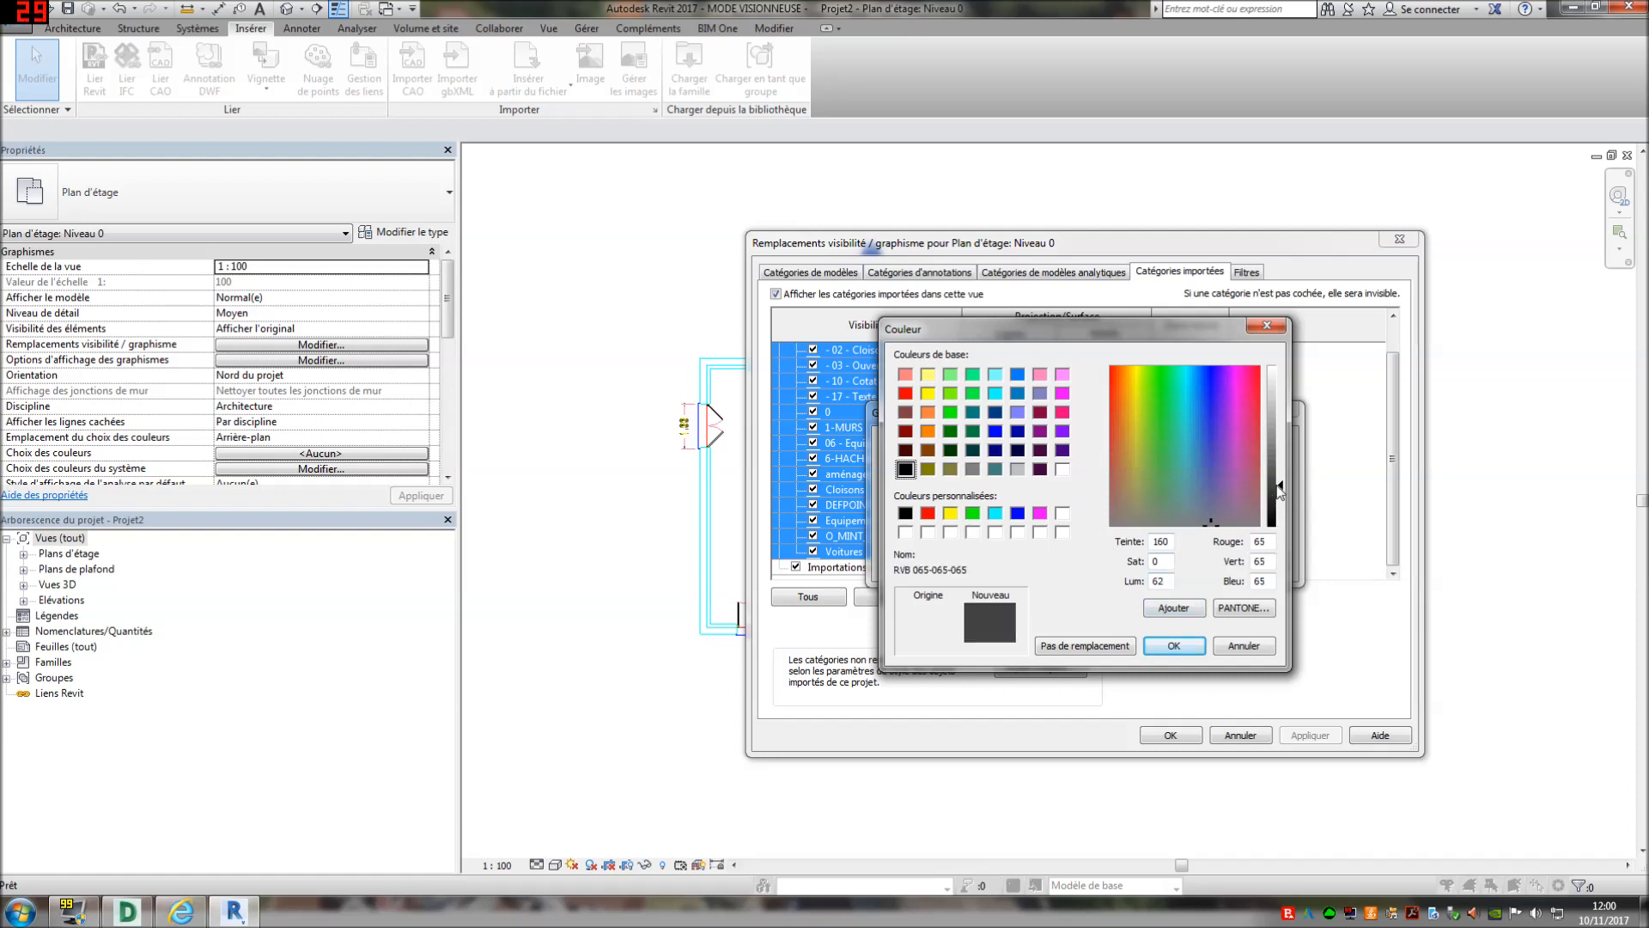
left_click(1173, 645)
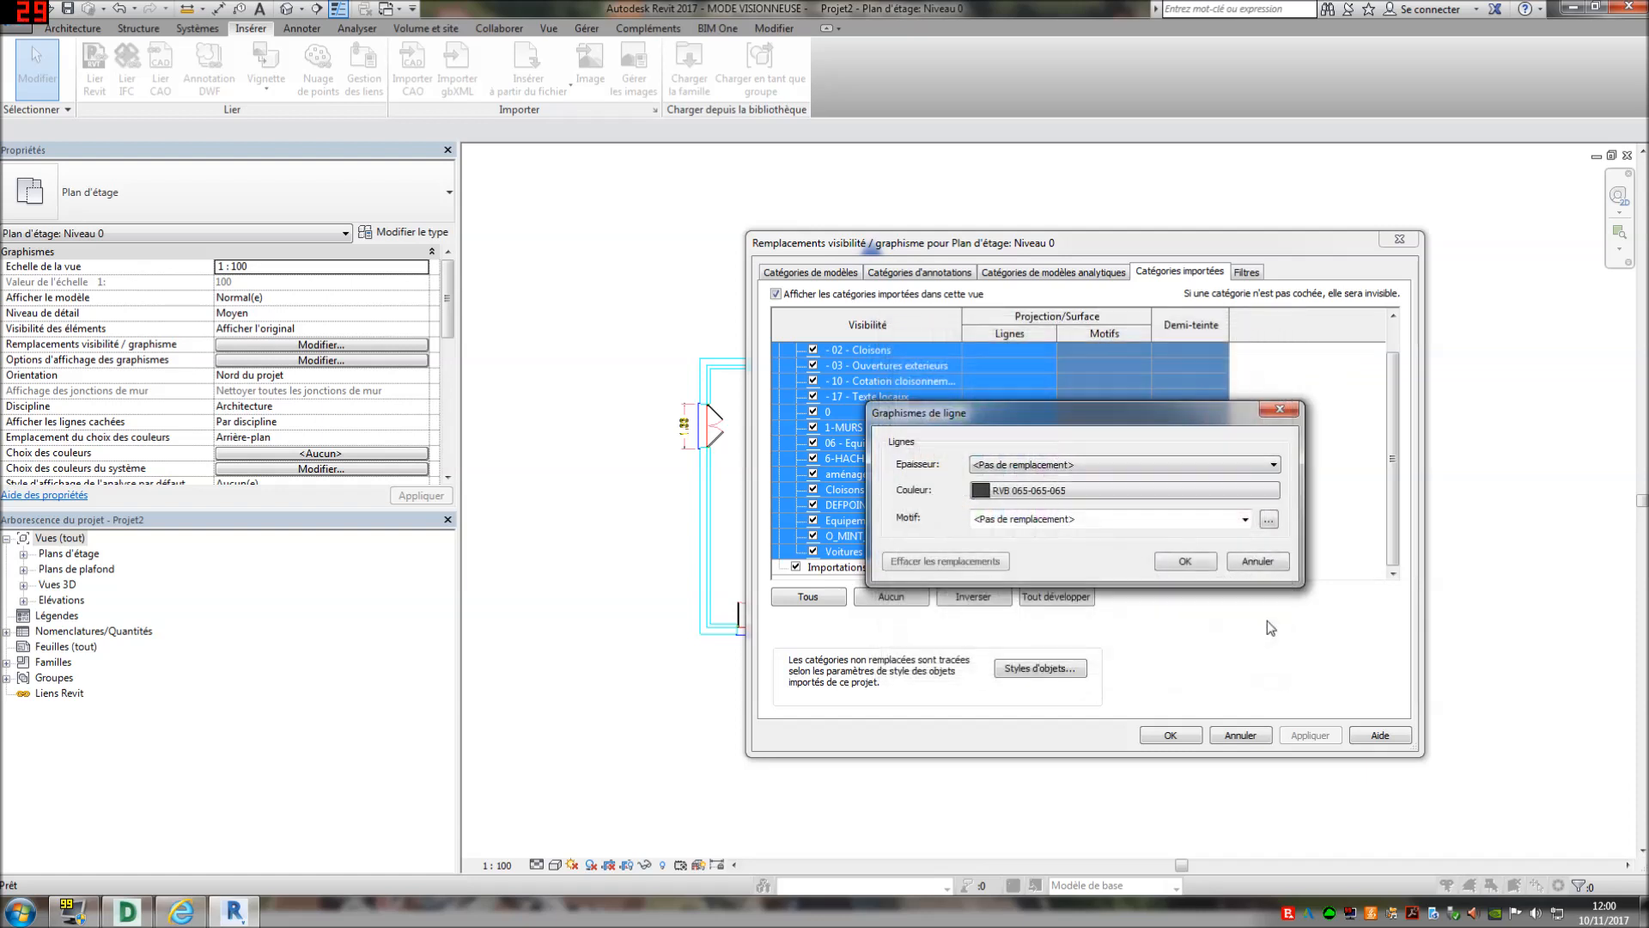
left_click(1186, 563)
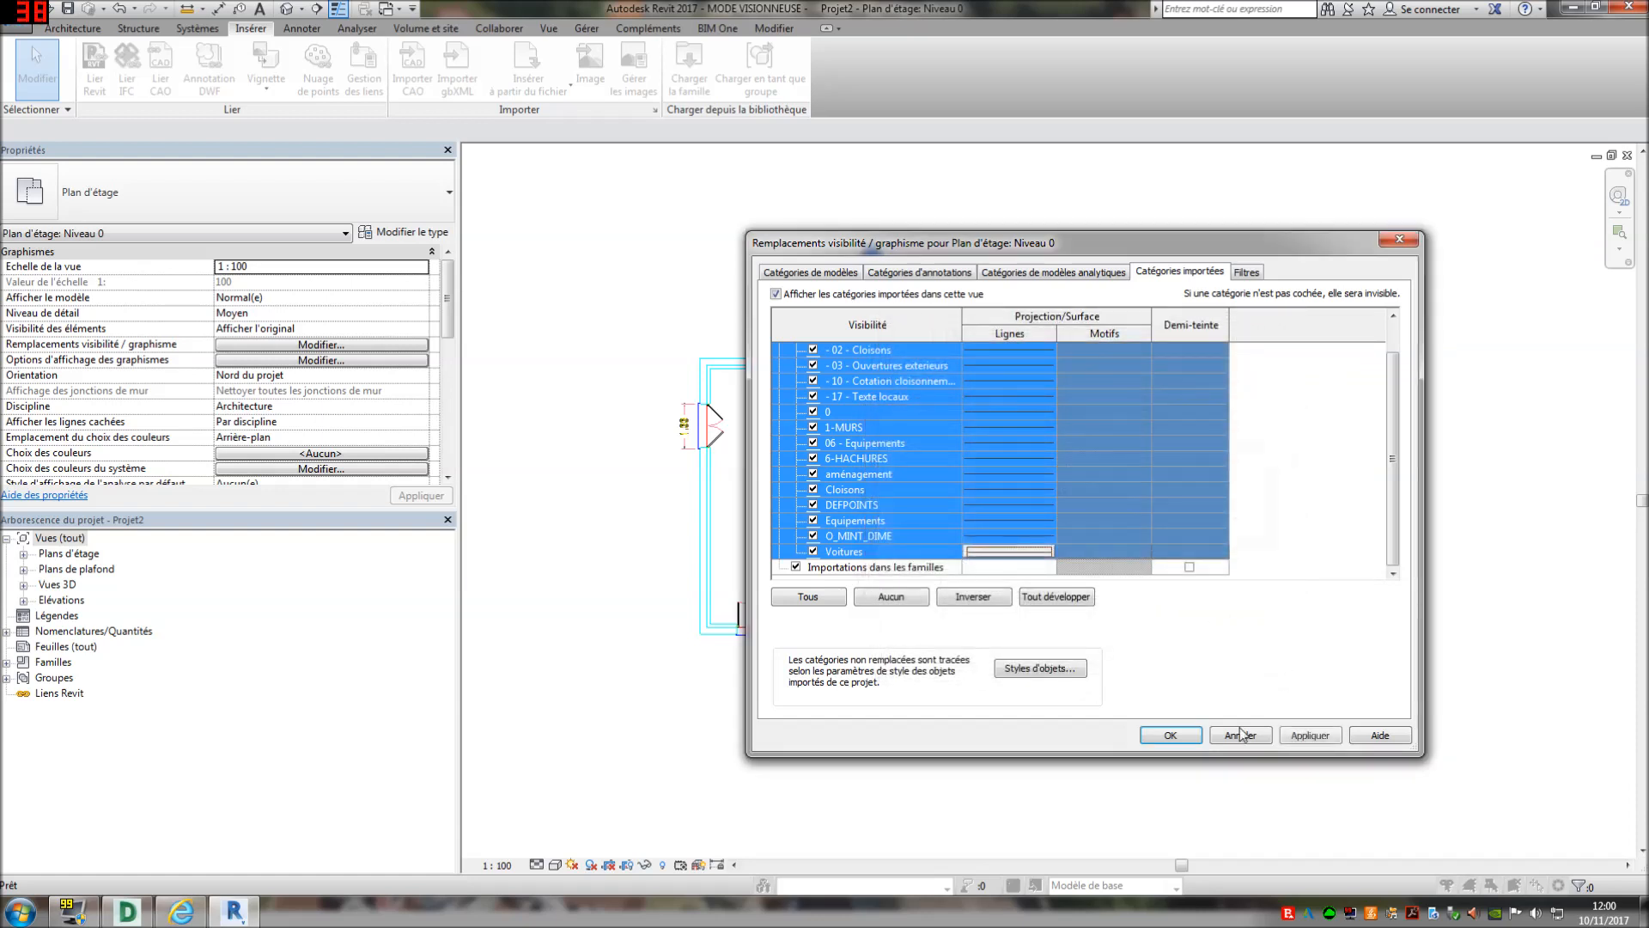
left_click(1172, 736)
Reopen the Niveau 0 visibility/graphics overrides for imported categories and expand the layers of exemple DWG.dwg, keeping the floor plan in sight
scroll(902, 503, "up", 6)
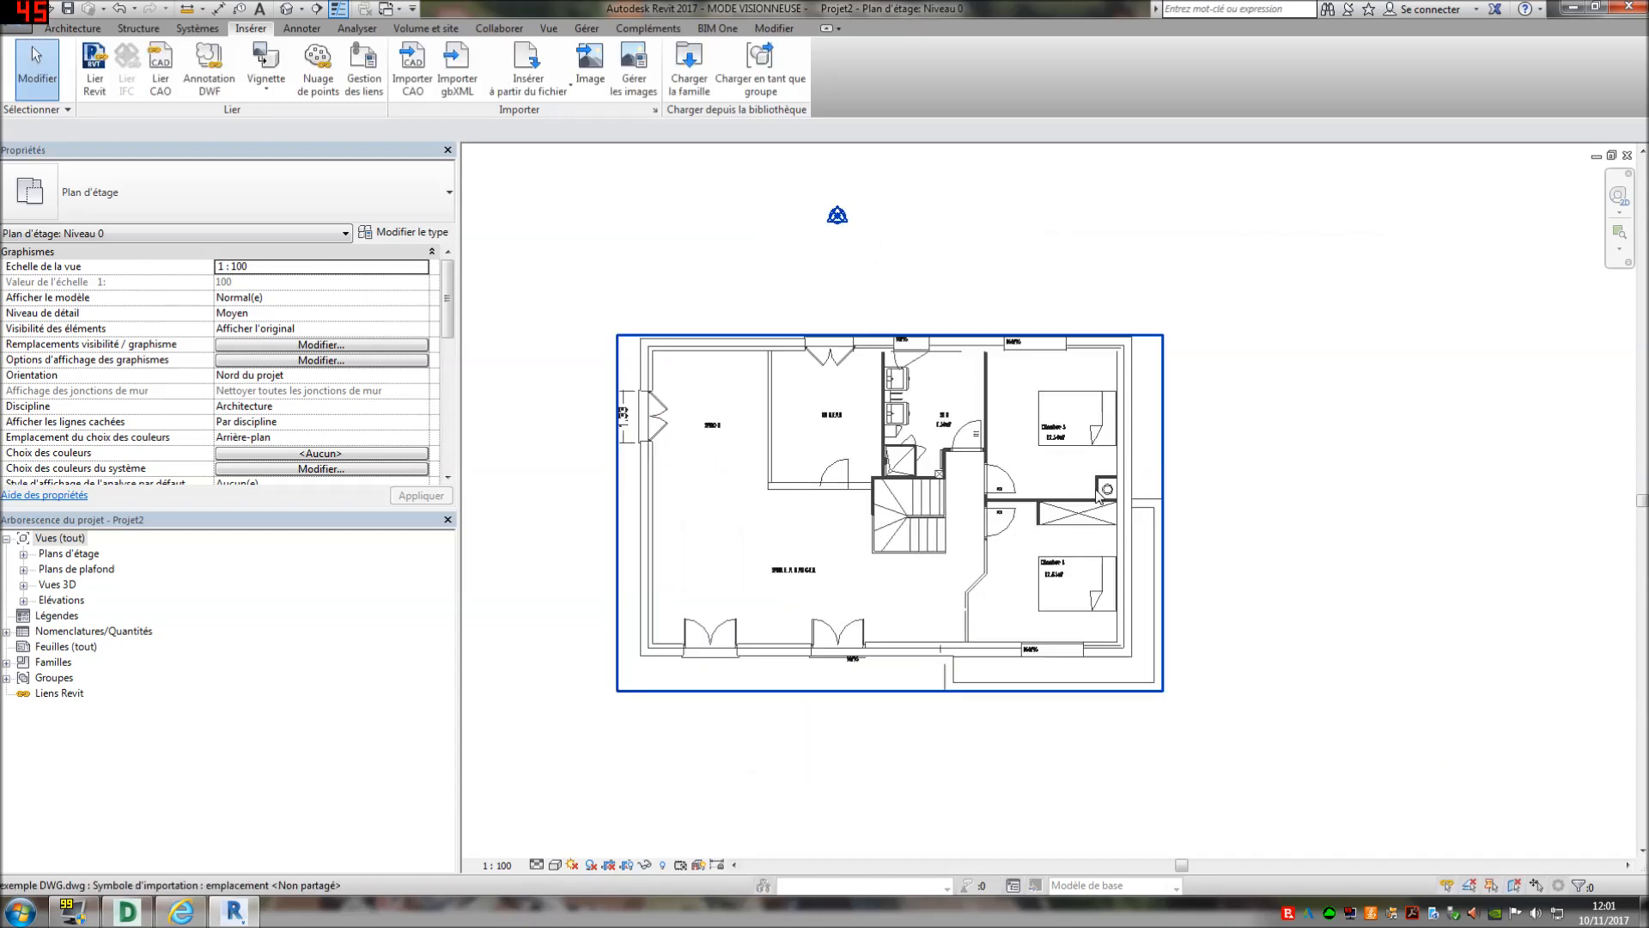
scroll(1029, 548, "down", 5)
scroll(1030, 547, "down", 2)
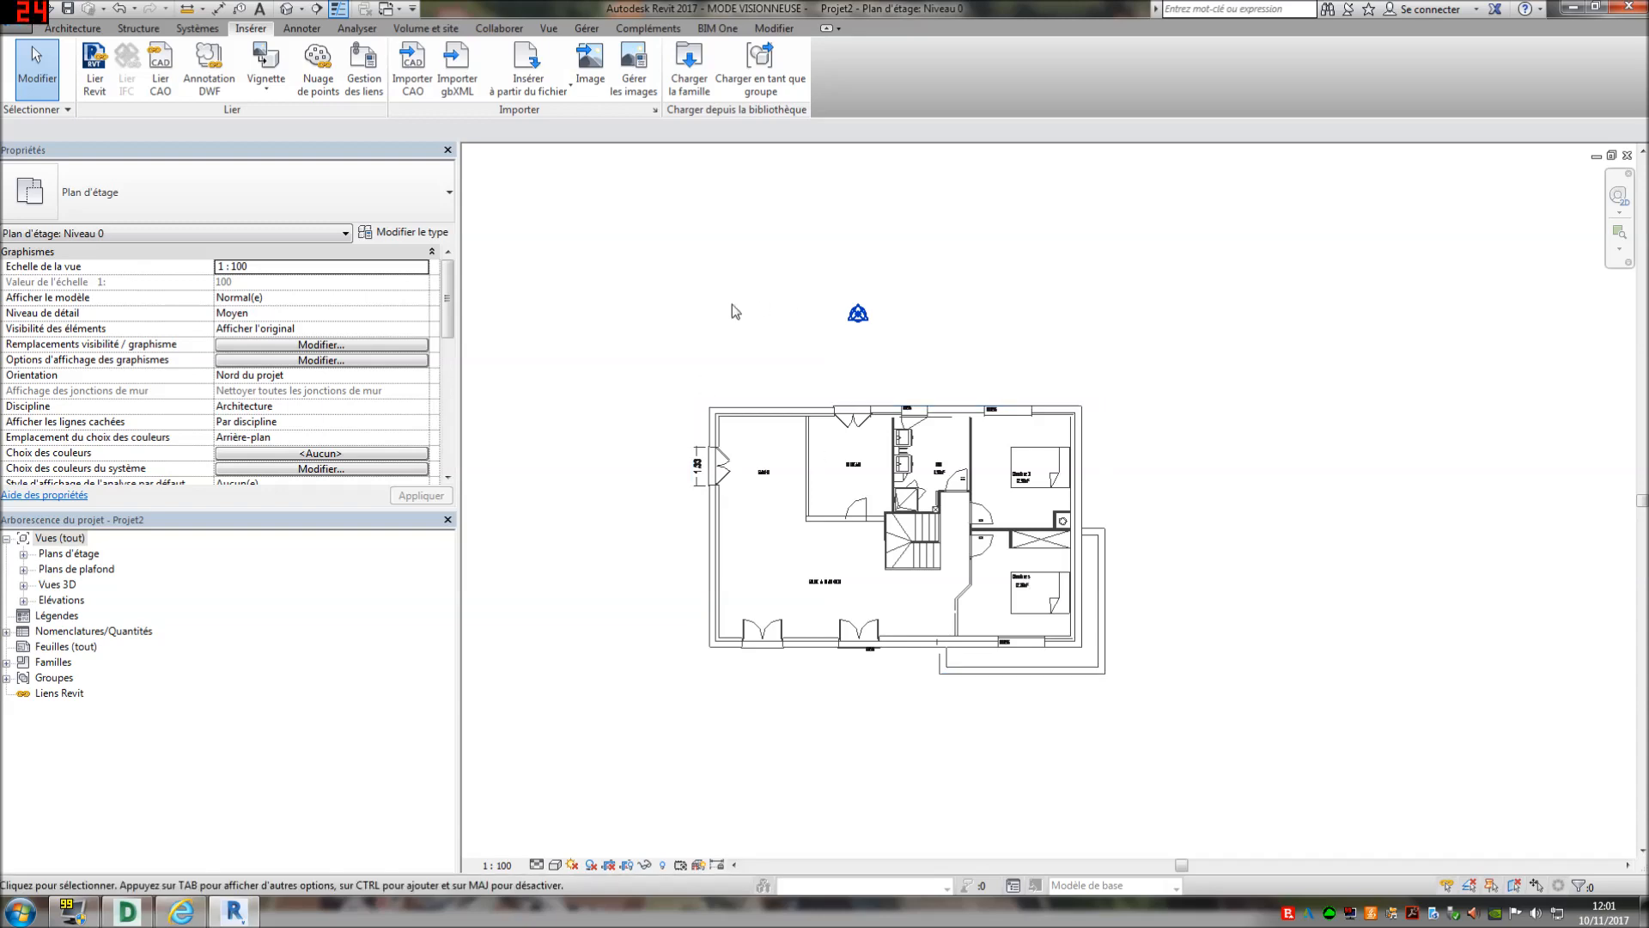
key("v")
key("g")
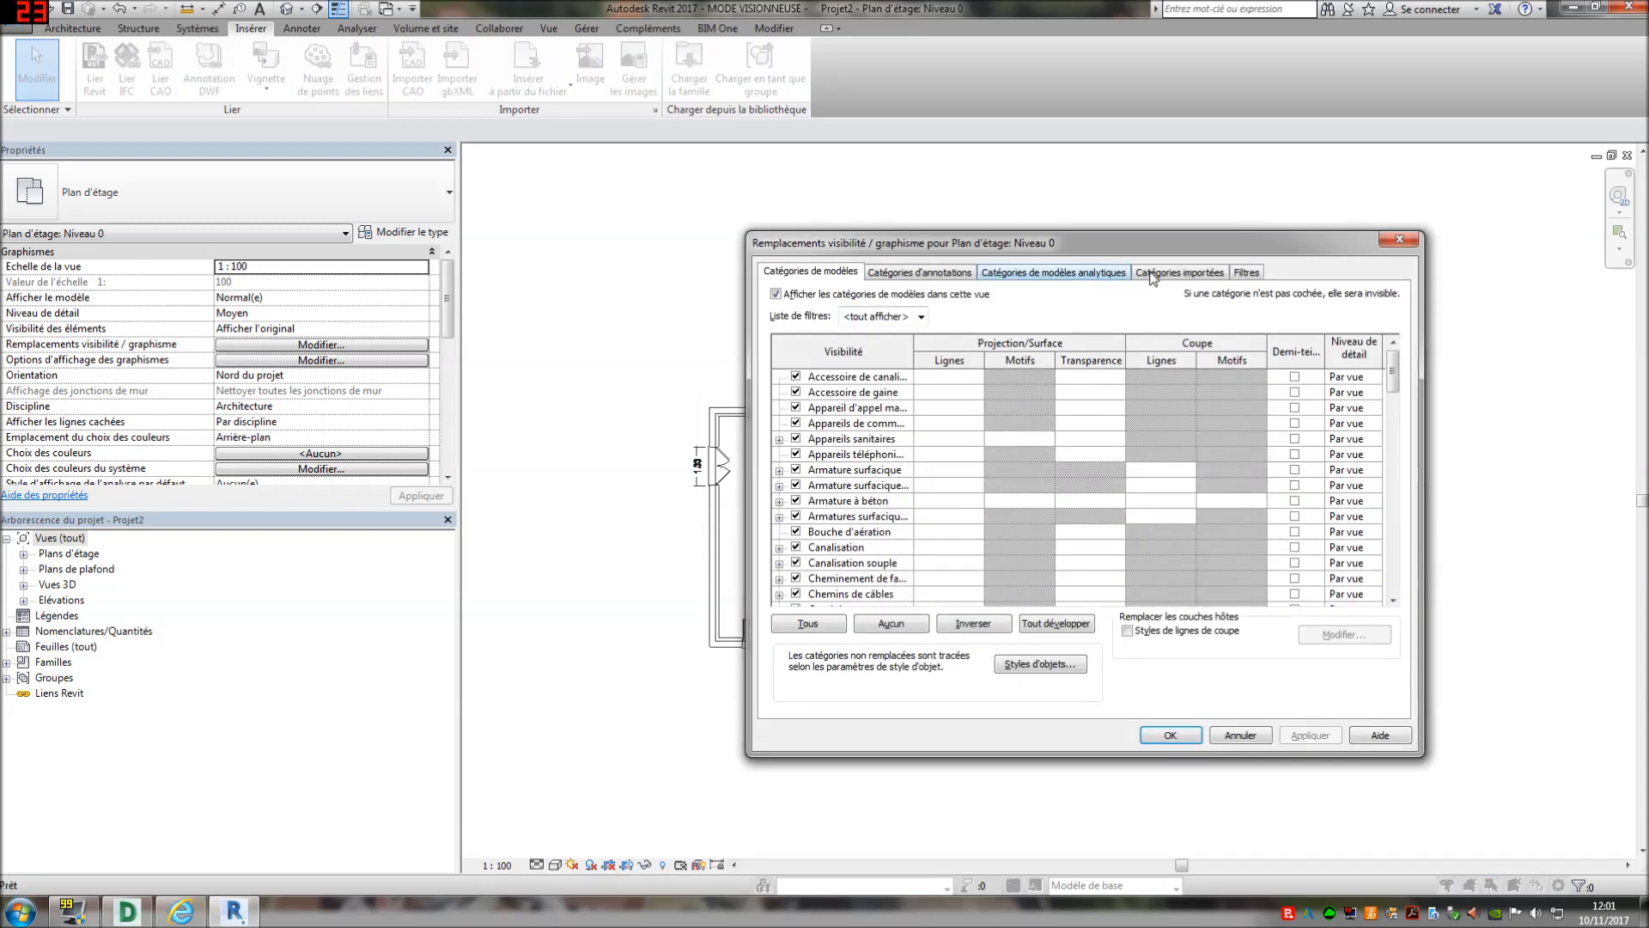
left_click(1156, 273)
left_click_drag(1094, 249, 1363, 261)
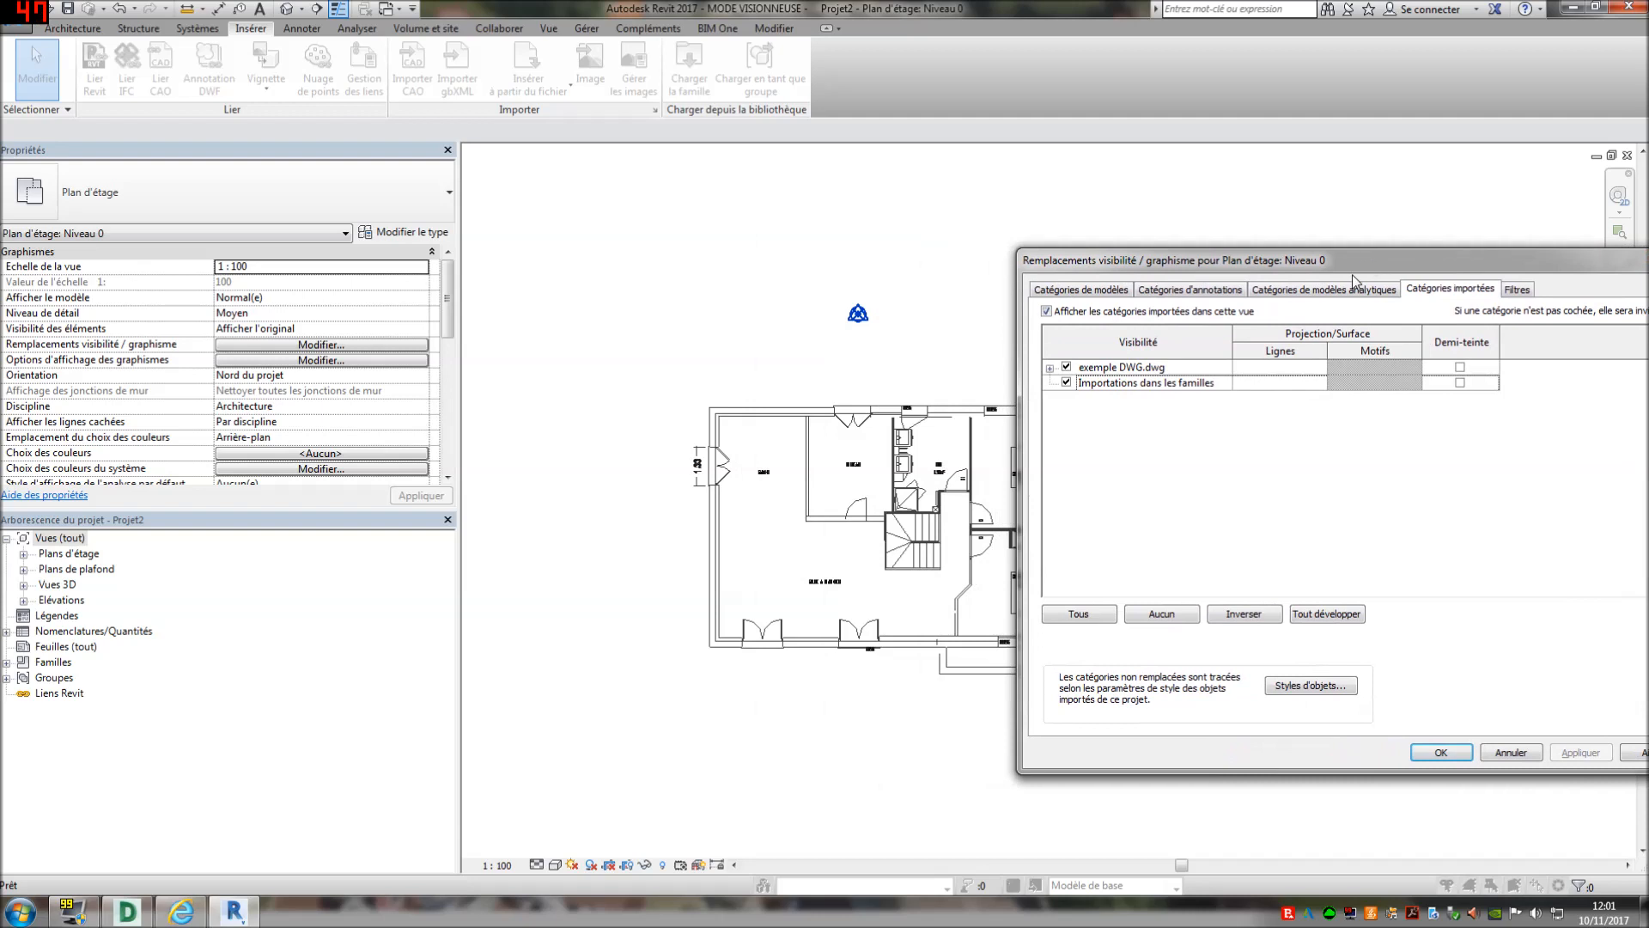
left_click(1049, 368)
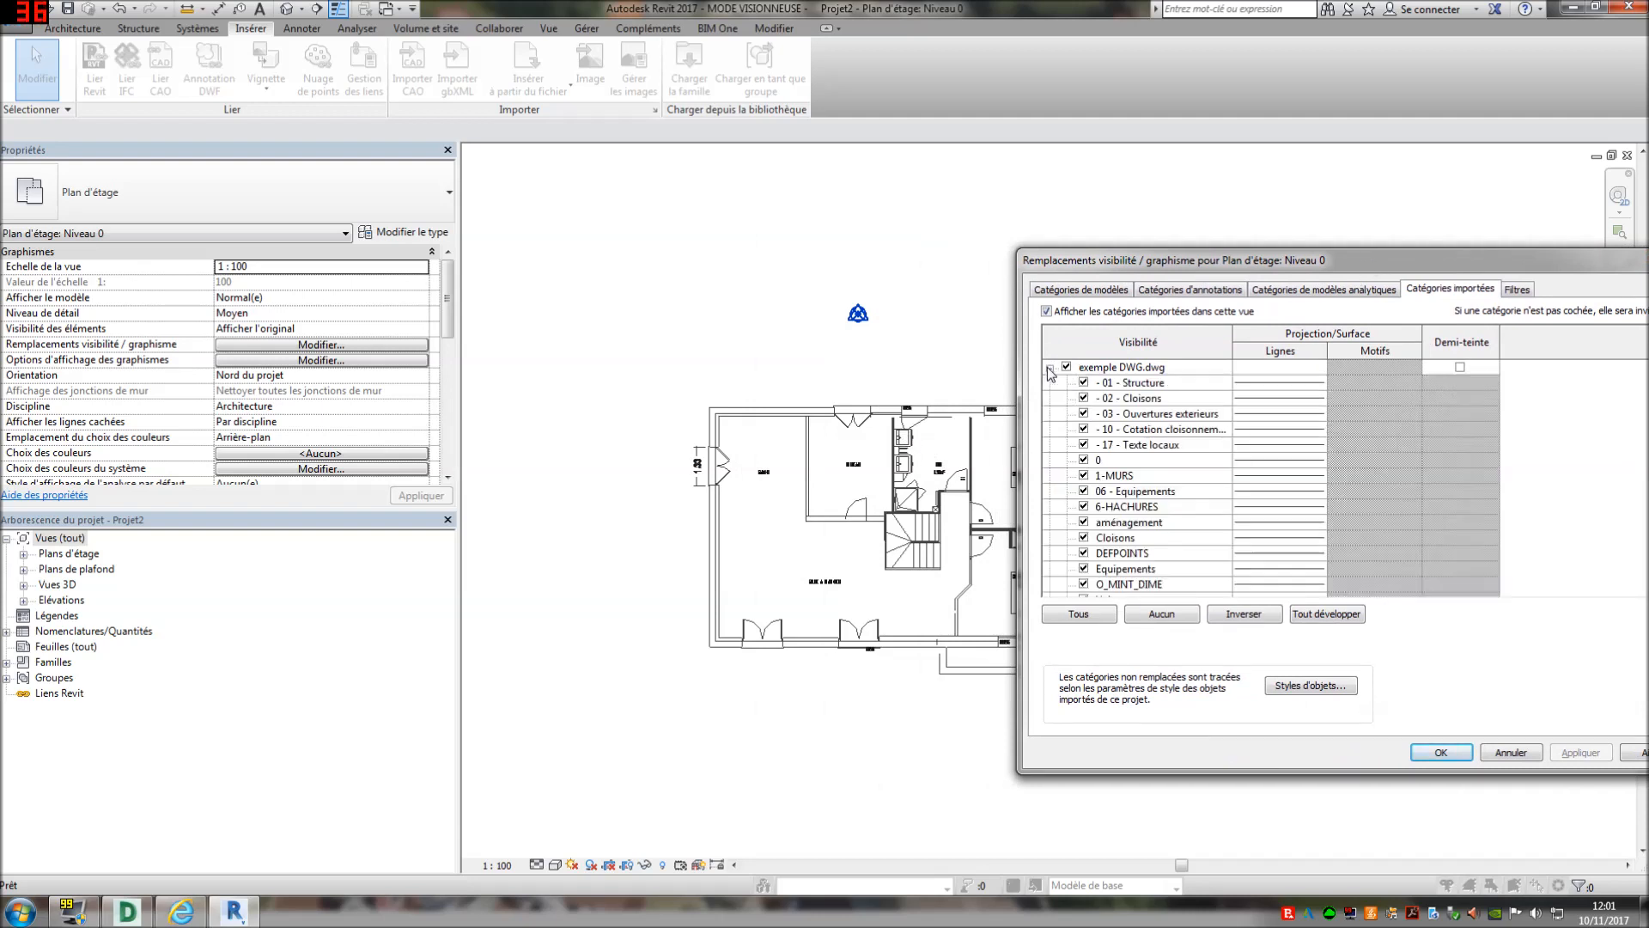
left_click(1179, 571)
scroll(1180, 575, "down", 1)
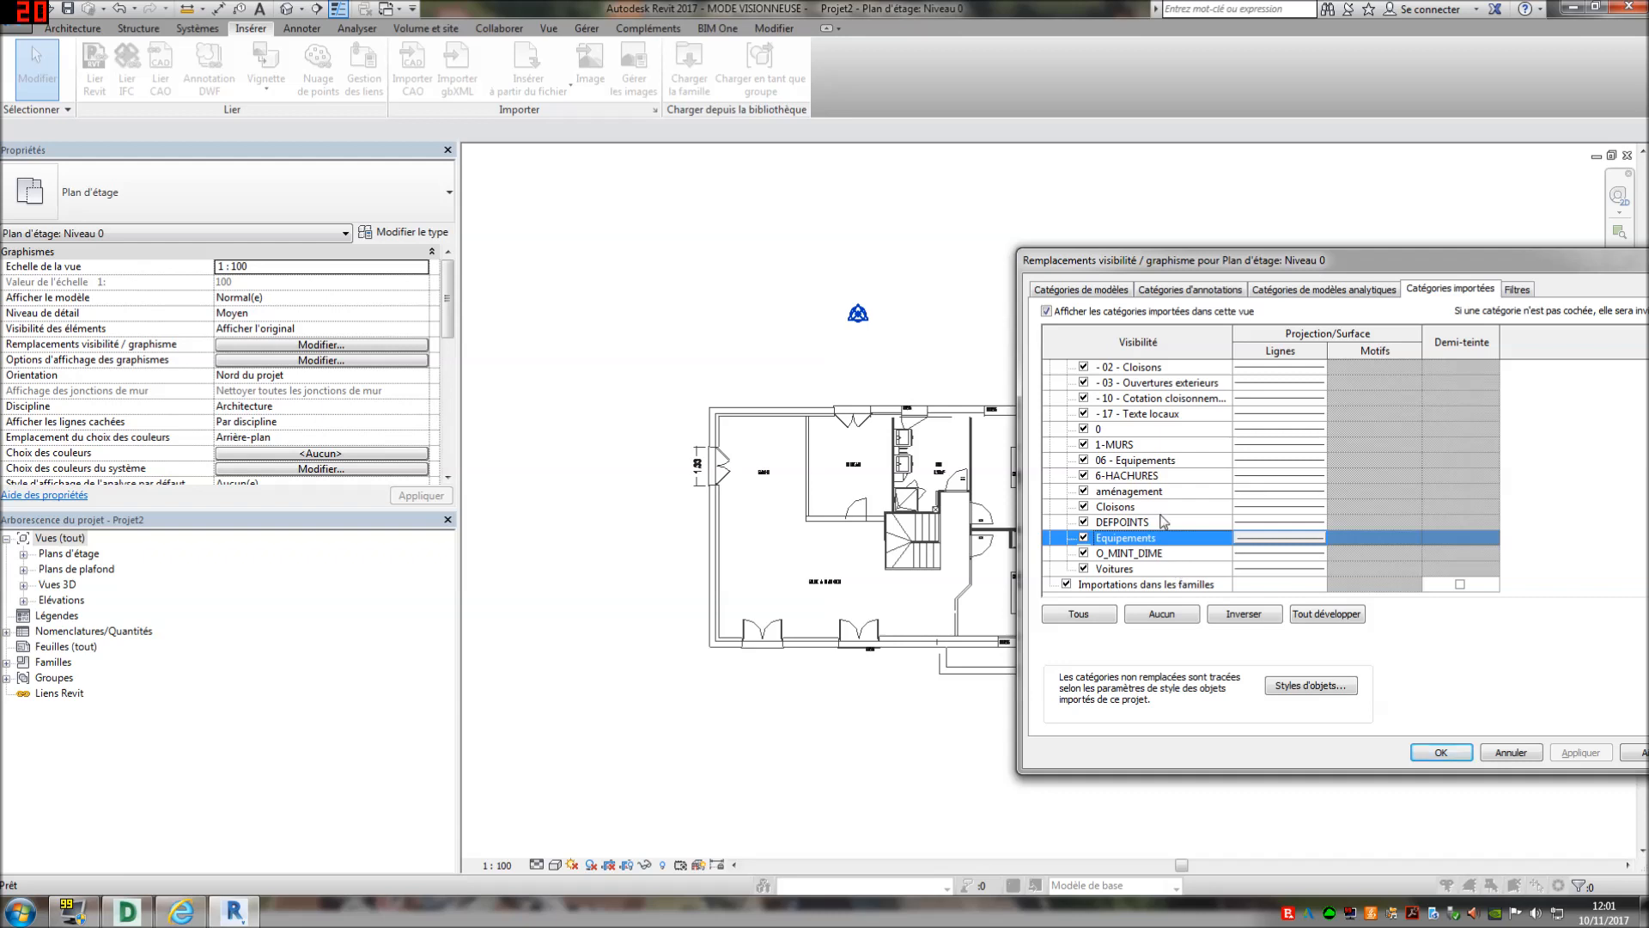
scroll(1176, 464, "up", 1)
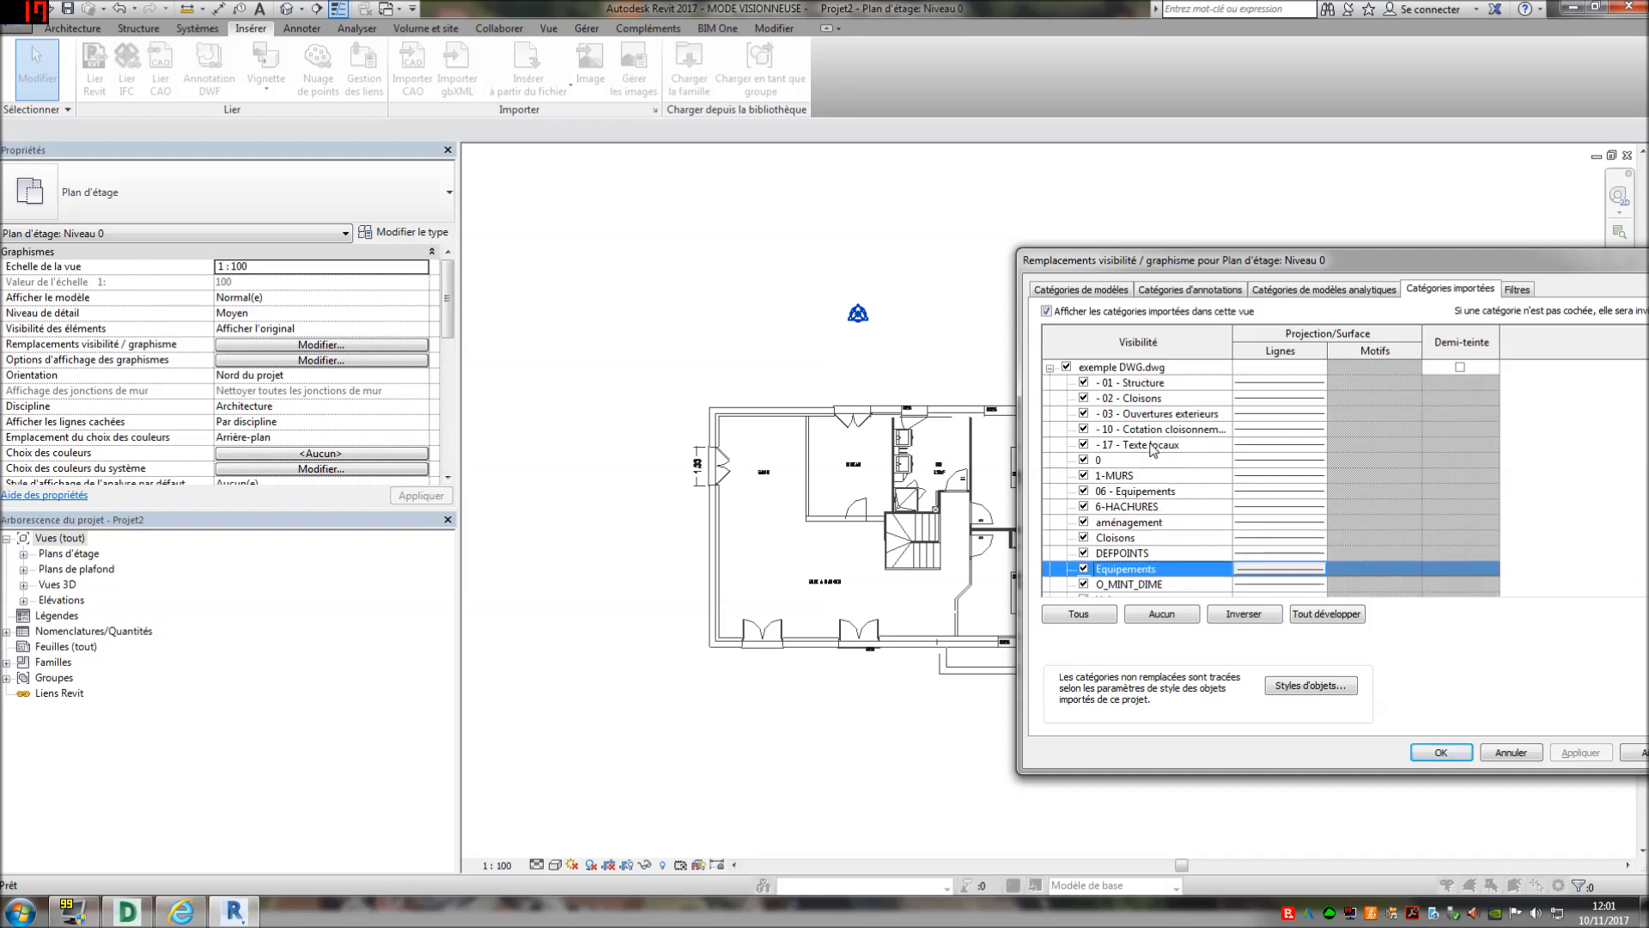
Override the line colour of the 1-MURS layer with violet RGB 128-000-255, apply it and close the visibility/graphics overrides
double_click(1297, 478)
left_click(1319, 509)
left_click(1334, 448)
left_click(1447, 662)
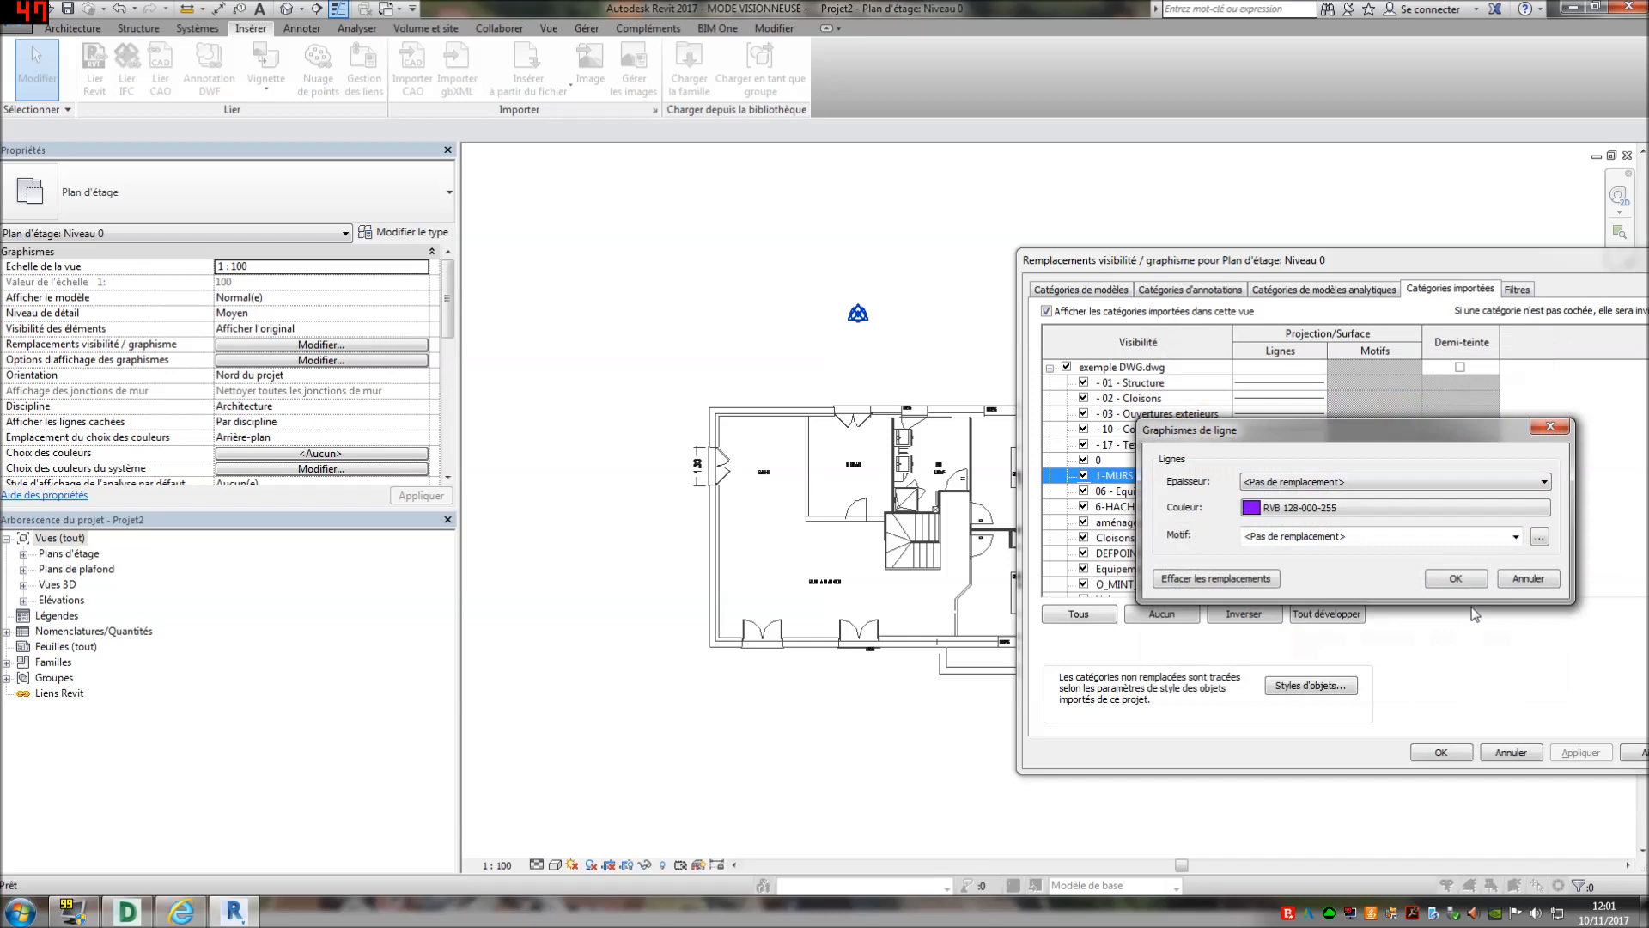
left_click(1458, 580)
left_click(1579, 752)
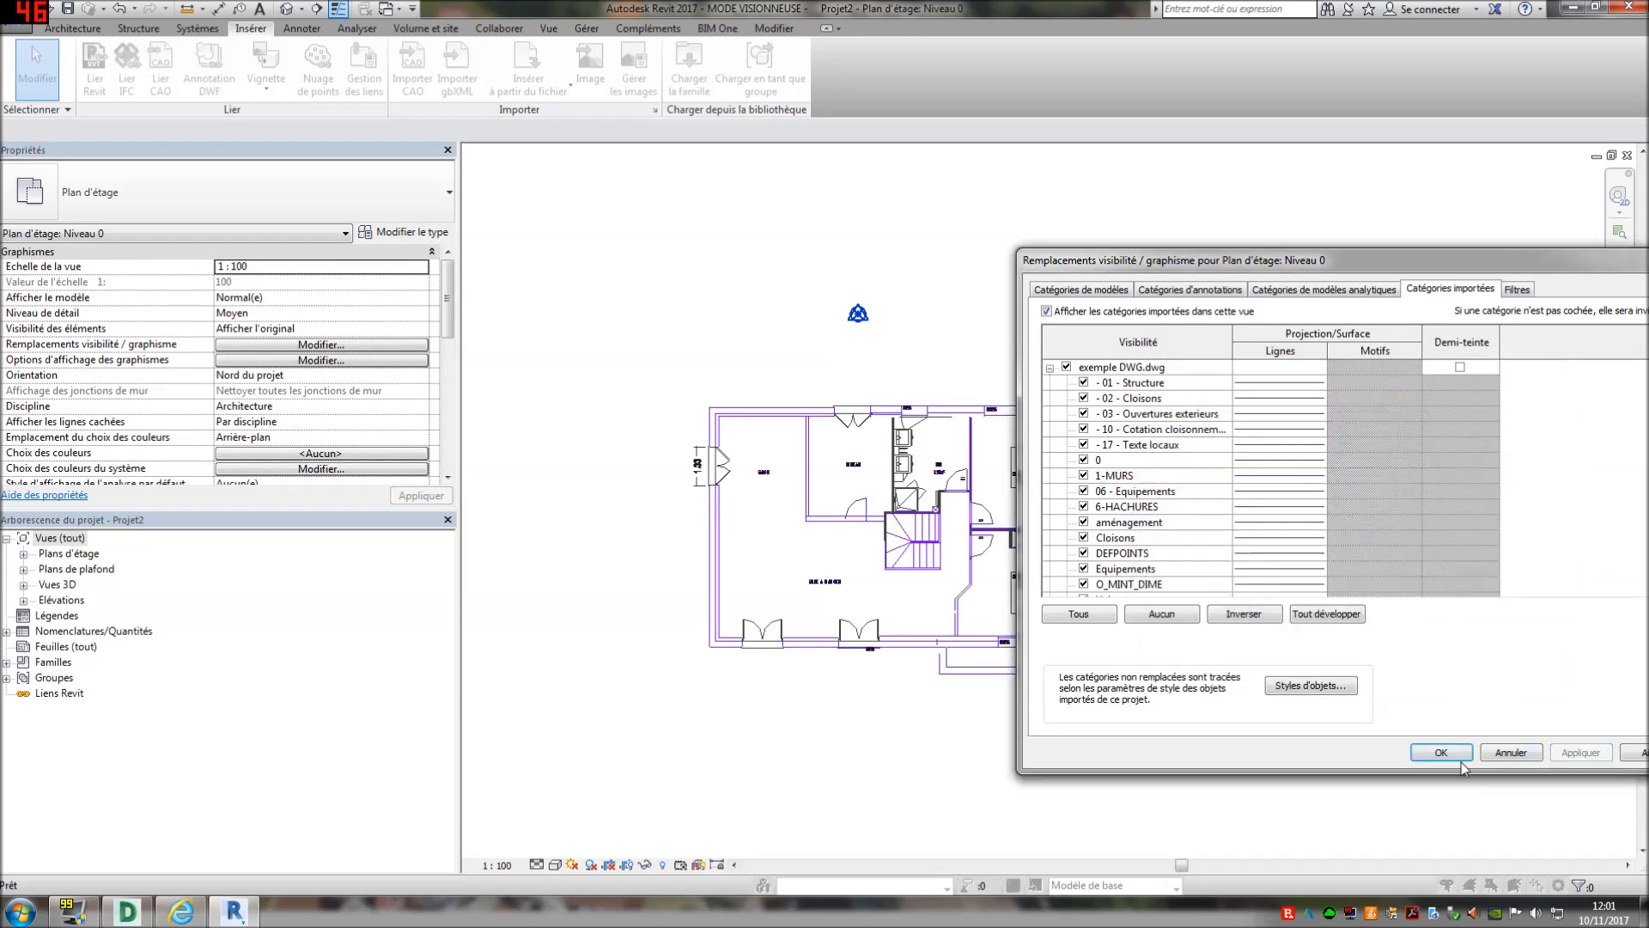
left_click(1441, 753)
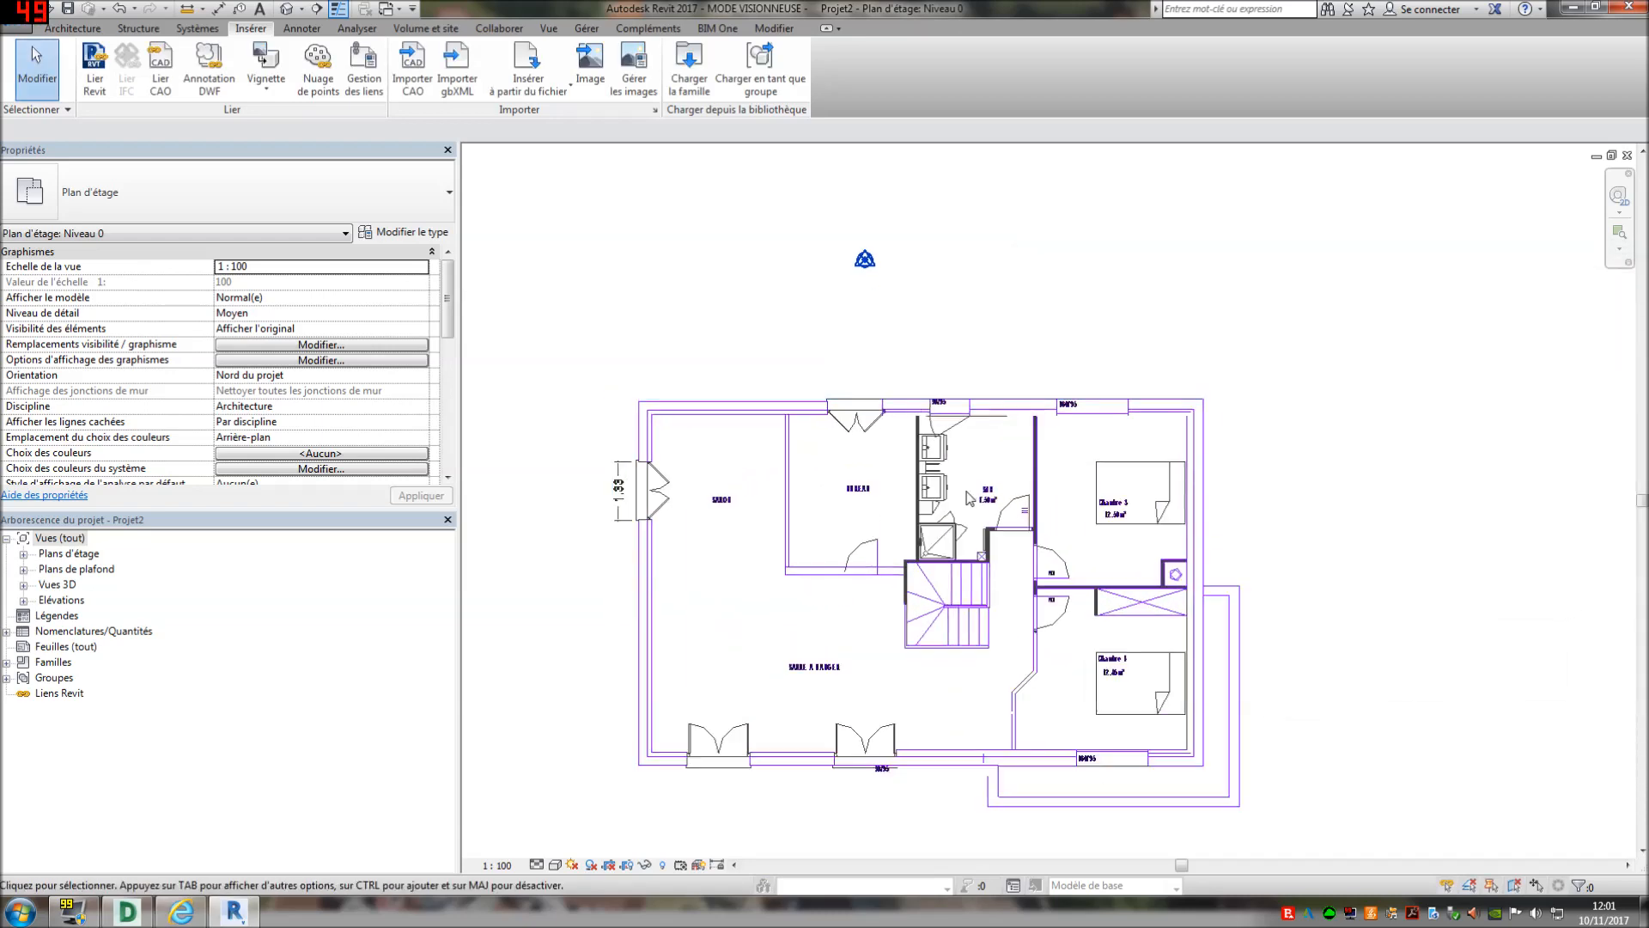
Delete the linked exemple DWG.dwg floor plan from the Niveau 0 view
scroll(889, 447, "up", 3)
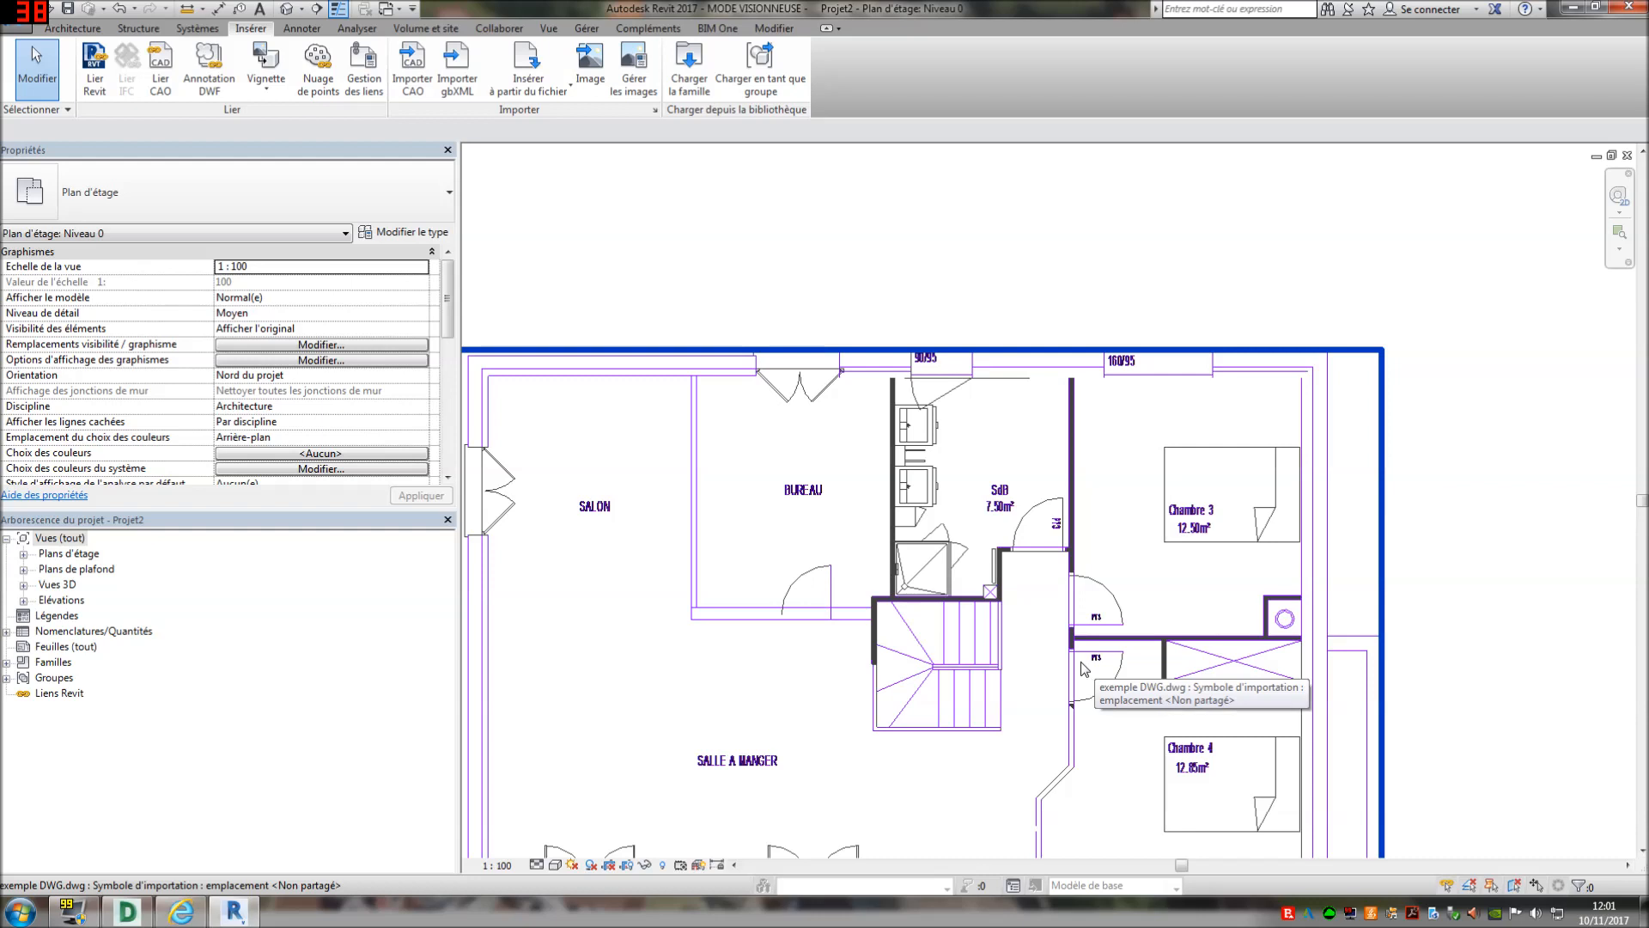
scroll(1084, 670, "down", 3)
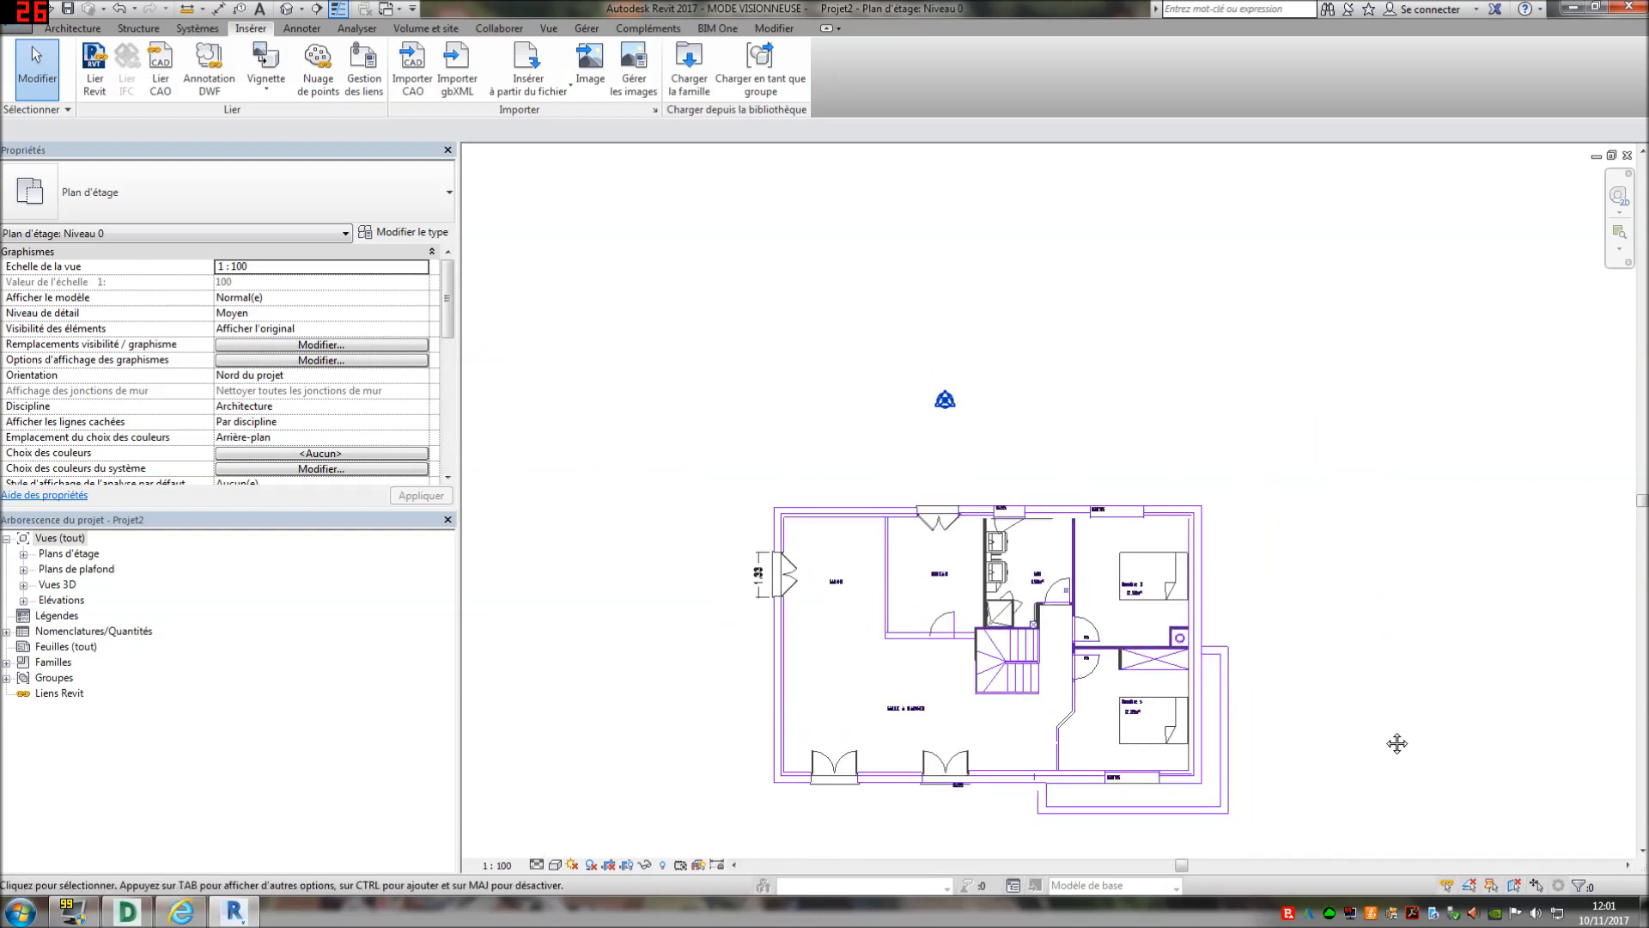
middle_click_drag(1397, 743, 1246, 634)
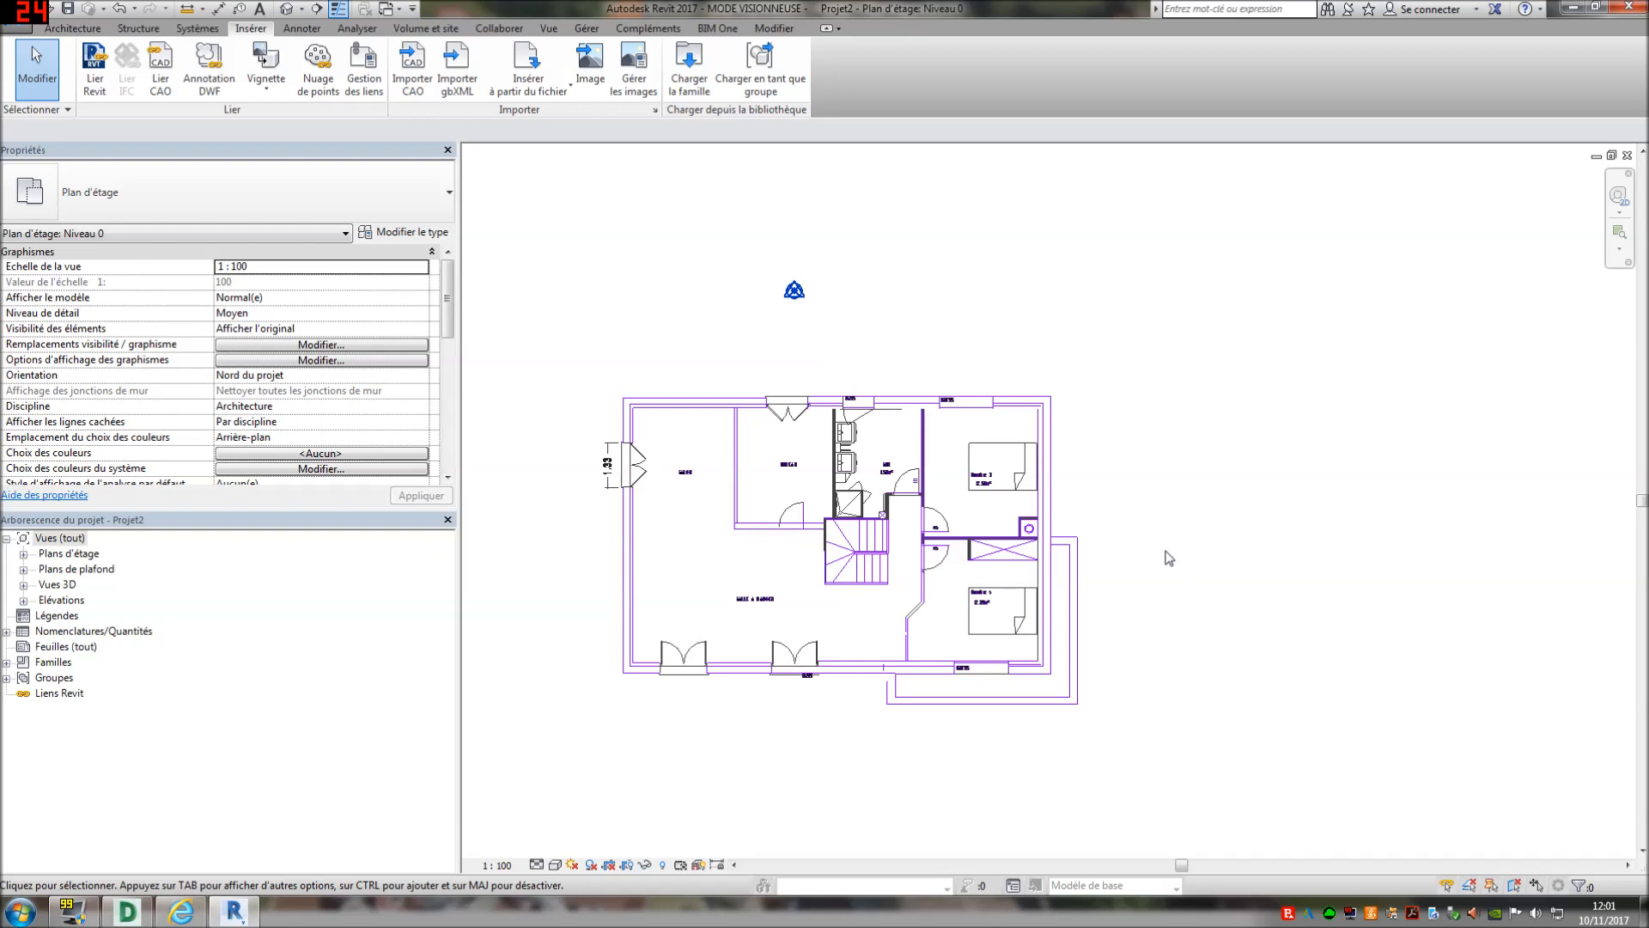
left_click(1034, 517)
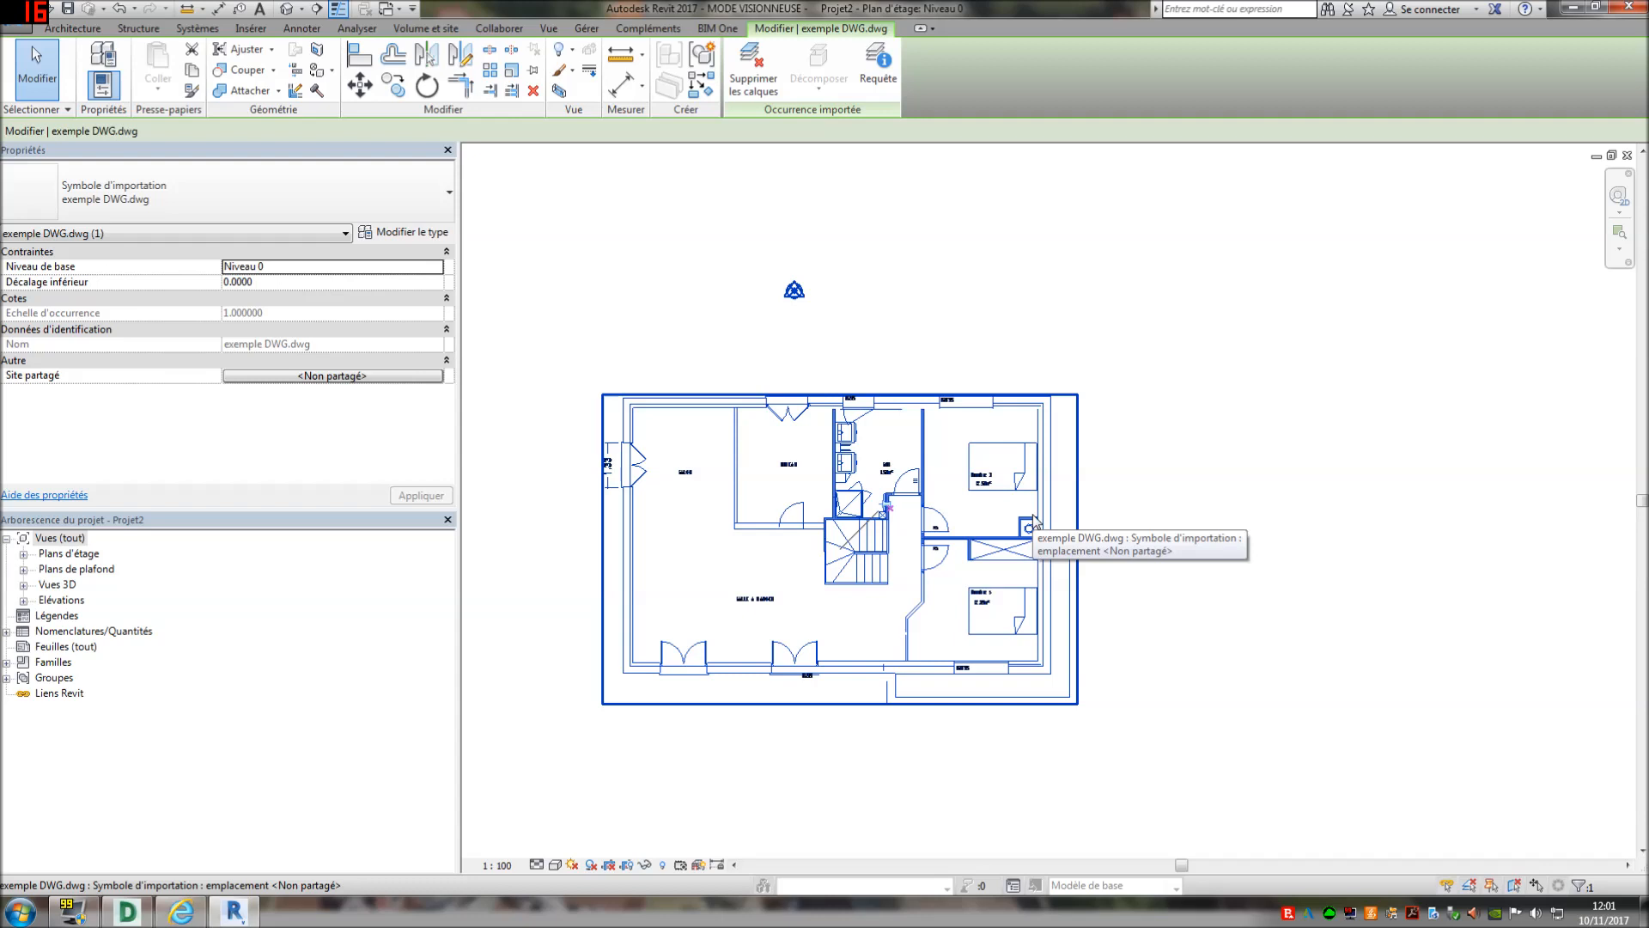
key("Delete")
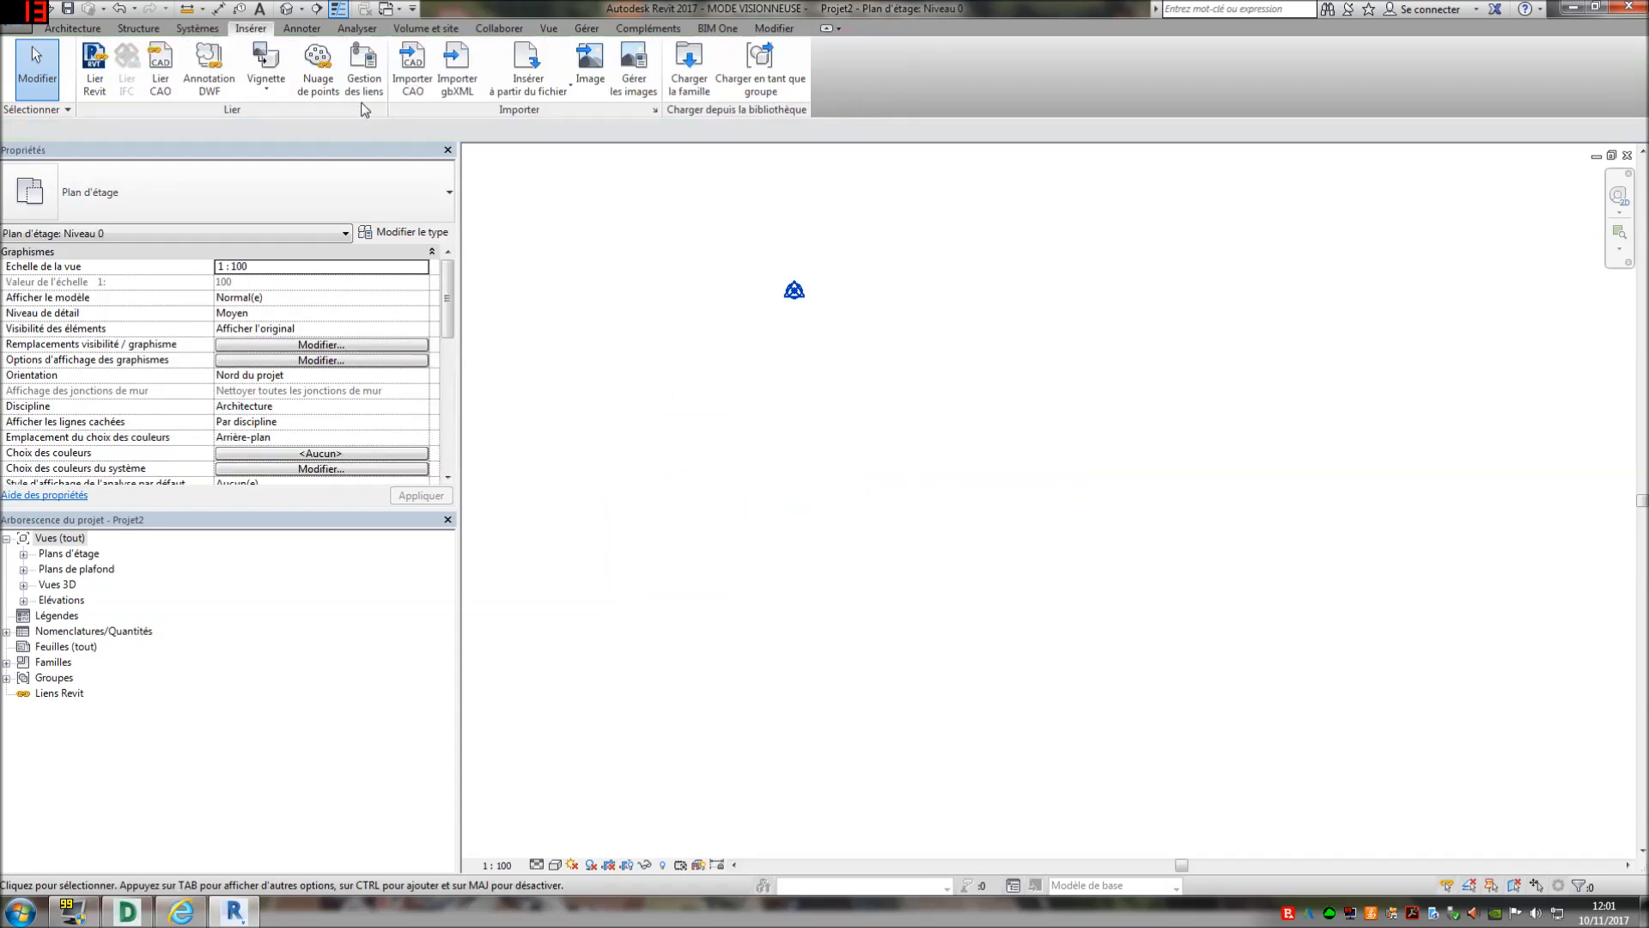
Check the CAD formats in the link manager for remaining links and close it
left_click(362, 73)
left_click(423, 296)
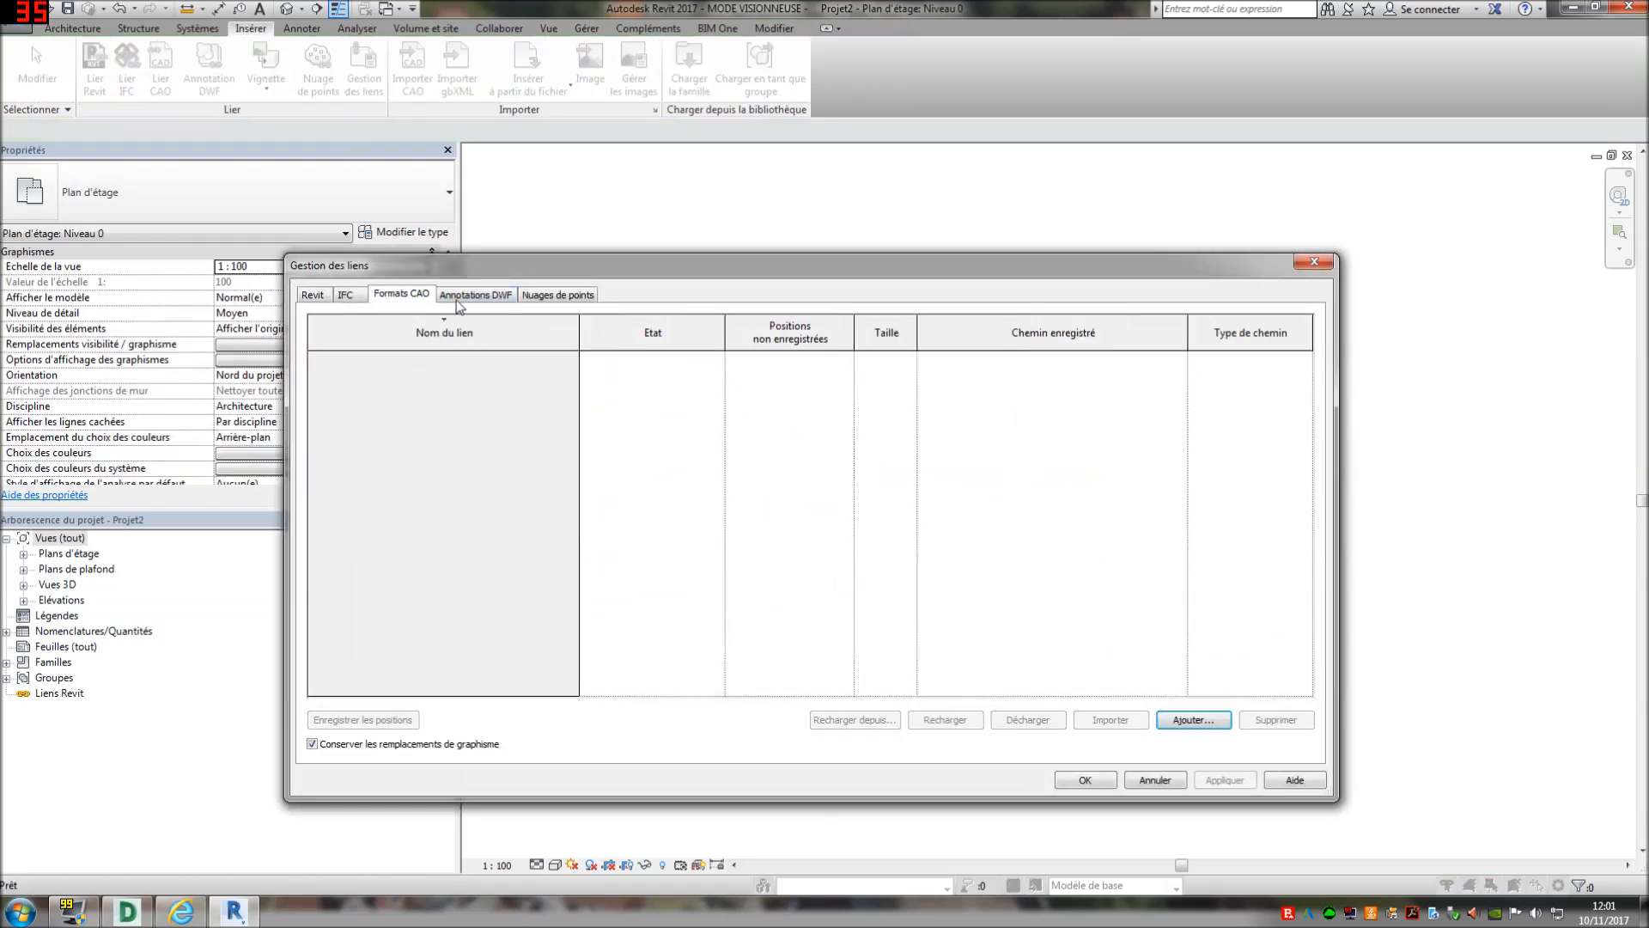
left_click(1323, 263)
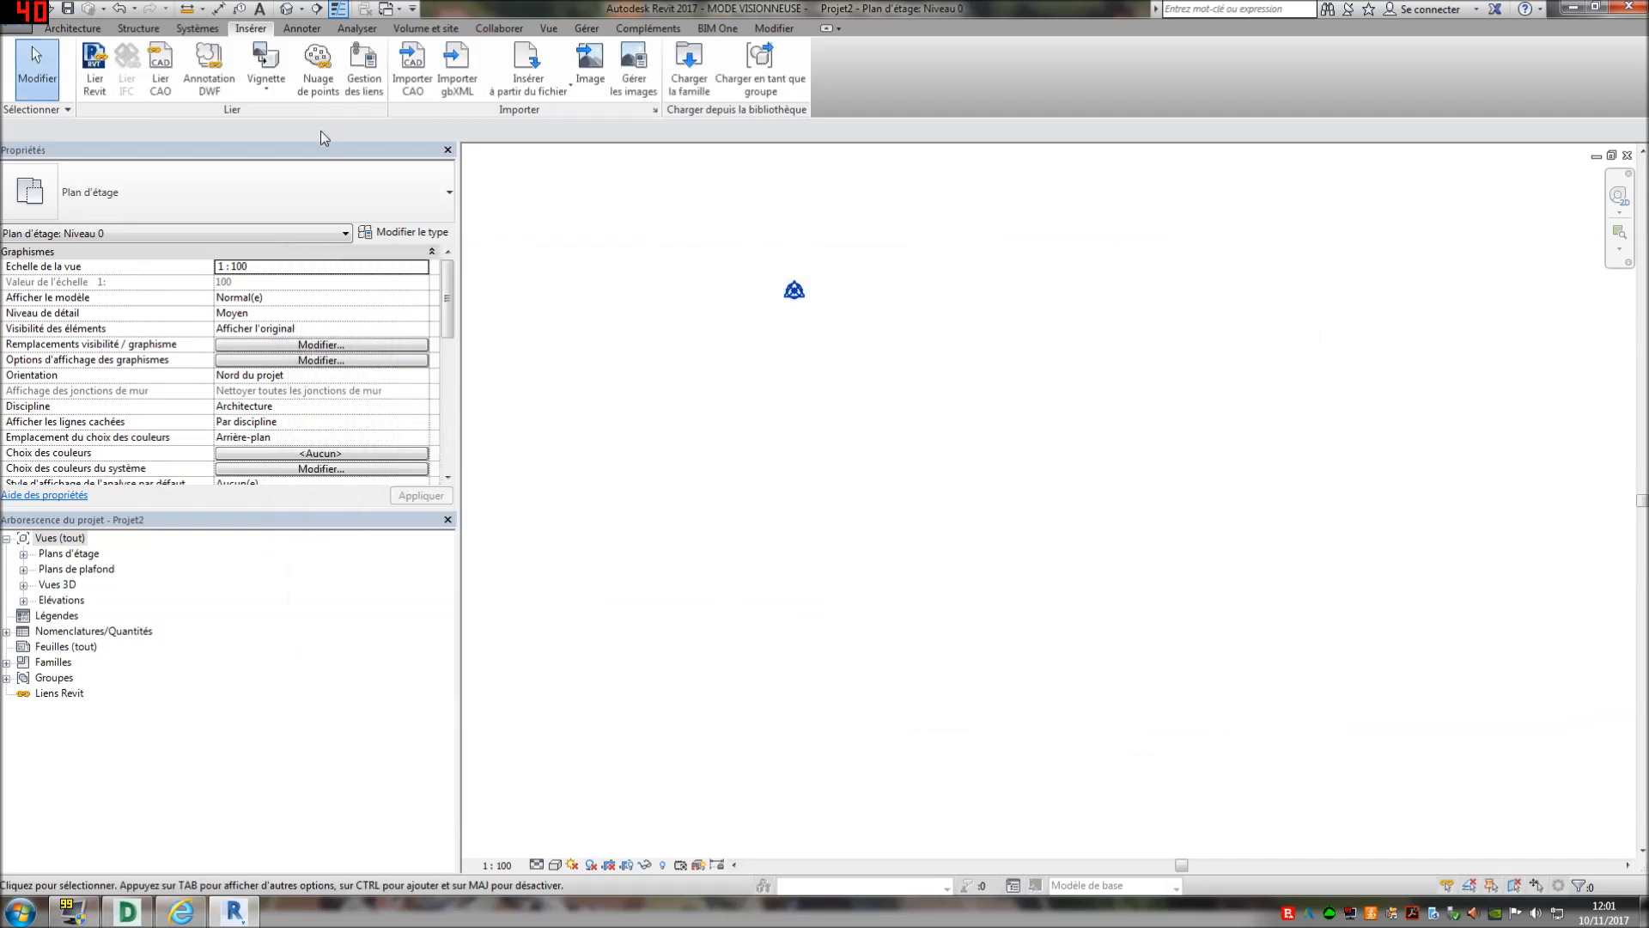
Review the positioning options offered for linking exemple DWG.dwg and leave the CAD link dialog without linking
left_click(161, 70)
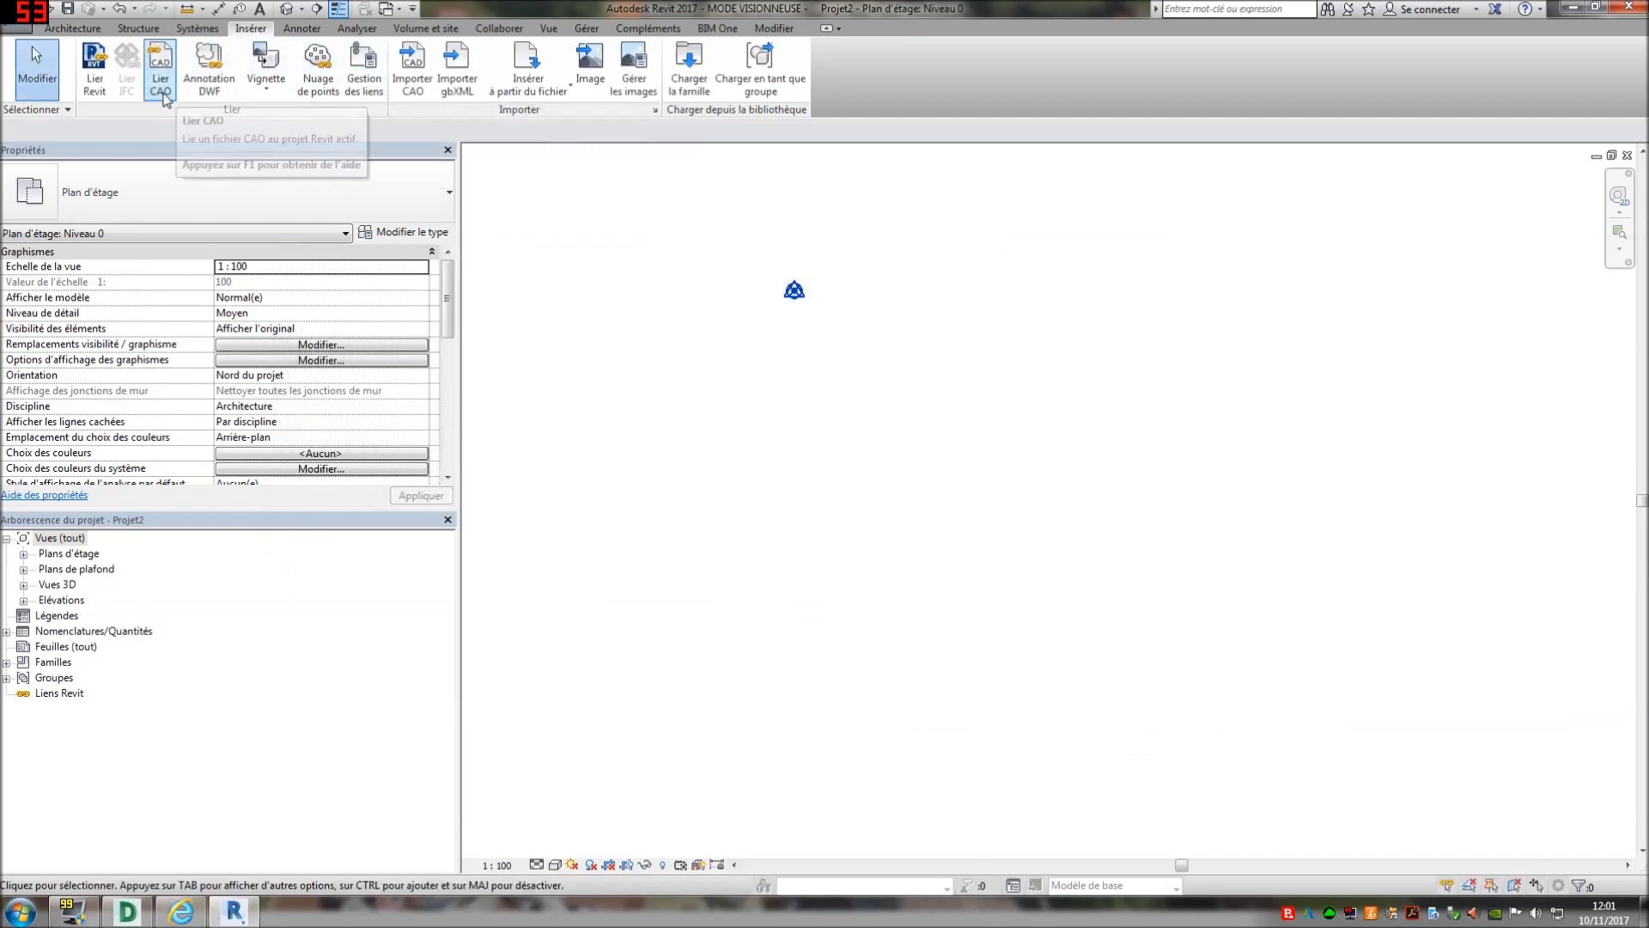
left_click(820, 443)
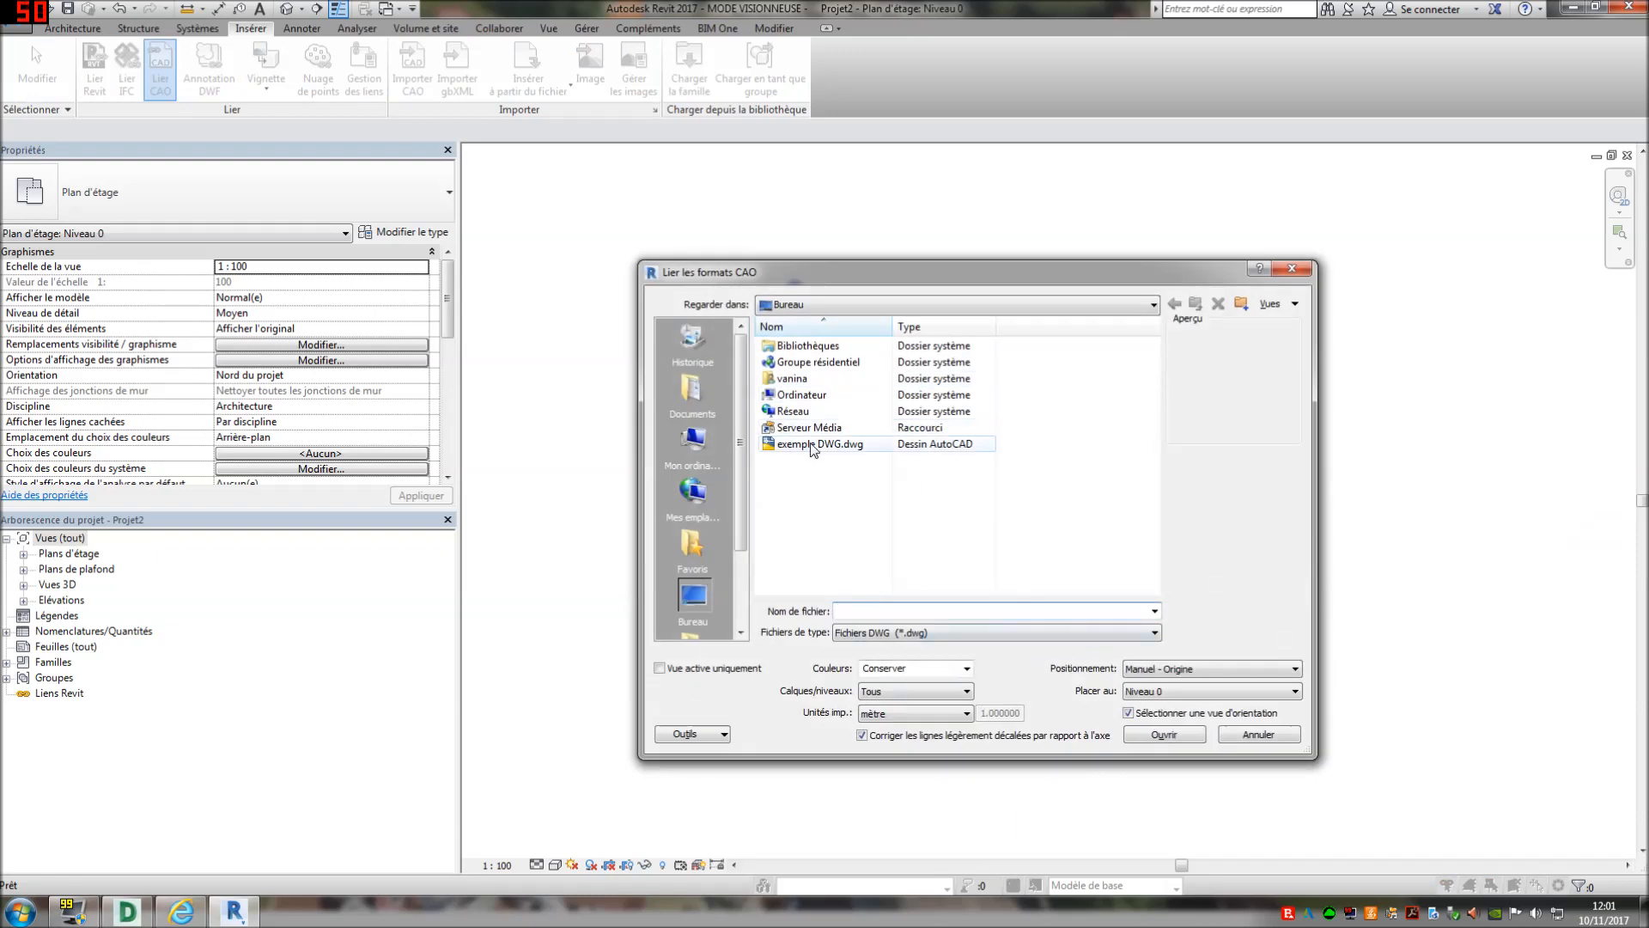
left_click(1245, 669)
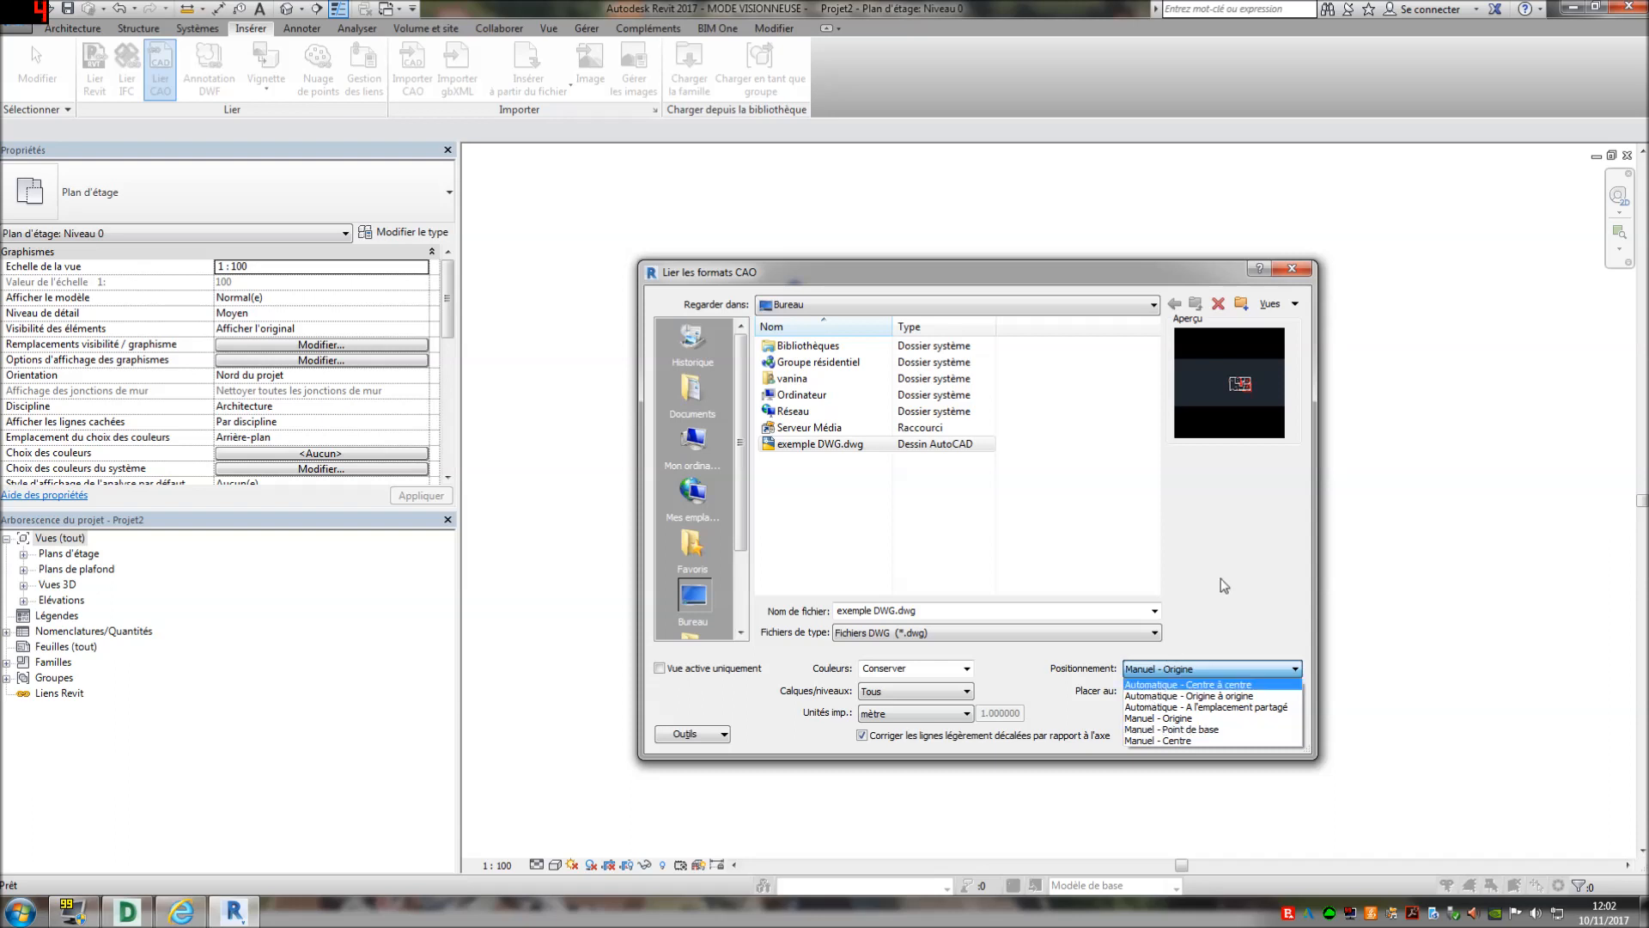
left_click(1308, 266)
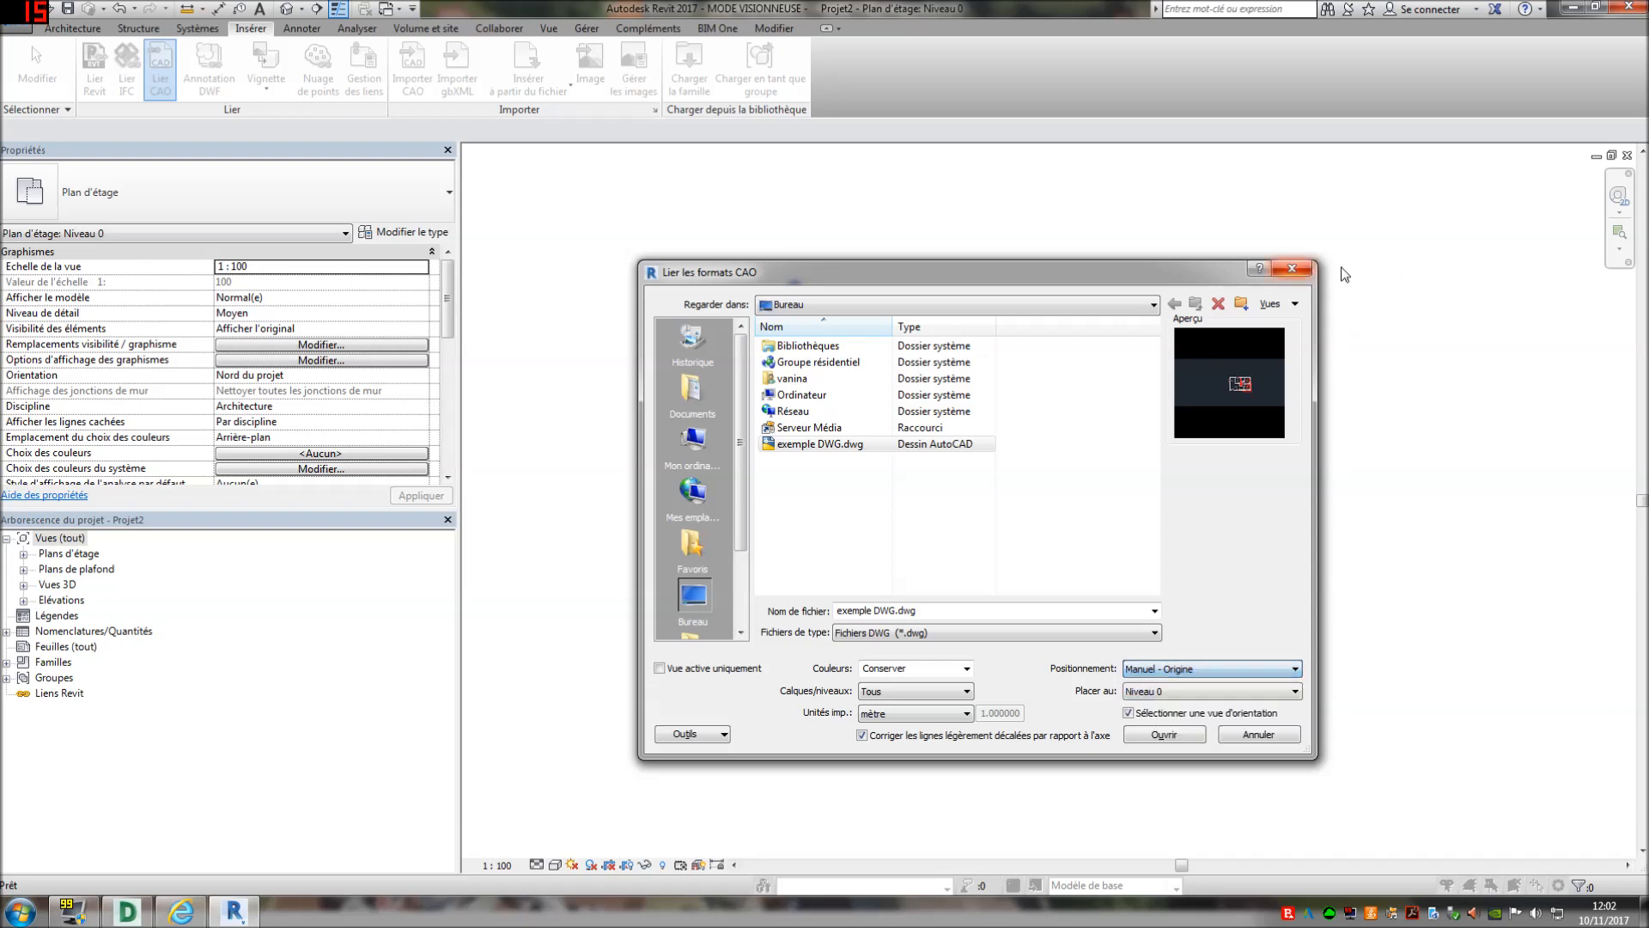
left_click(1306, 267)
scroll(998, 402, "down", 3)
scroll(999, 402, "down", 4)
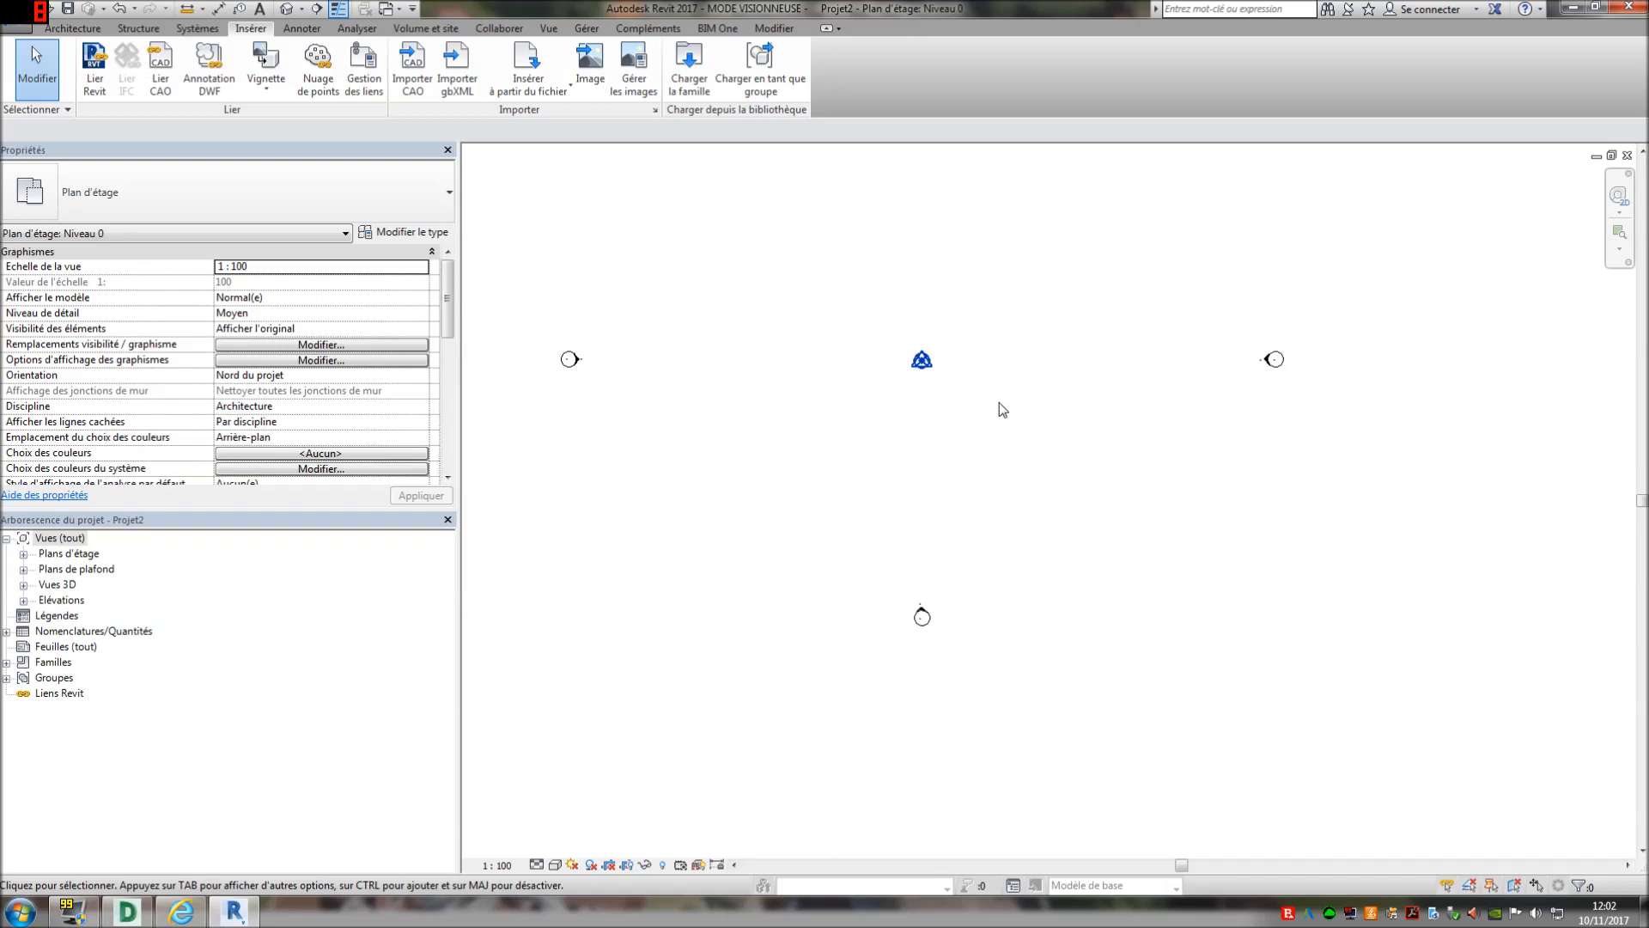
middle_click_drag(1029, 320, 1019, 466)
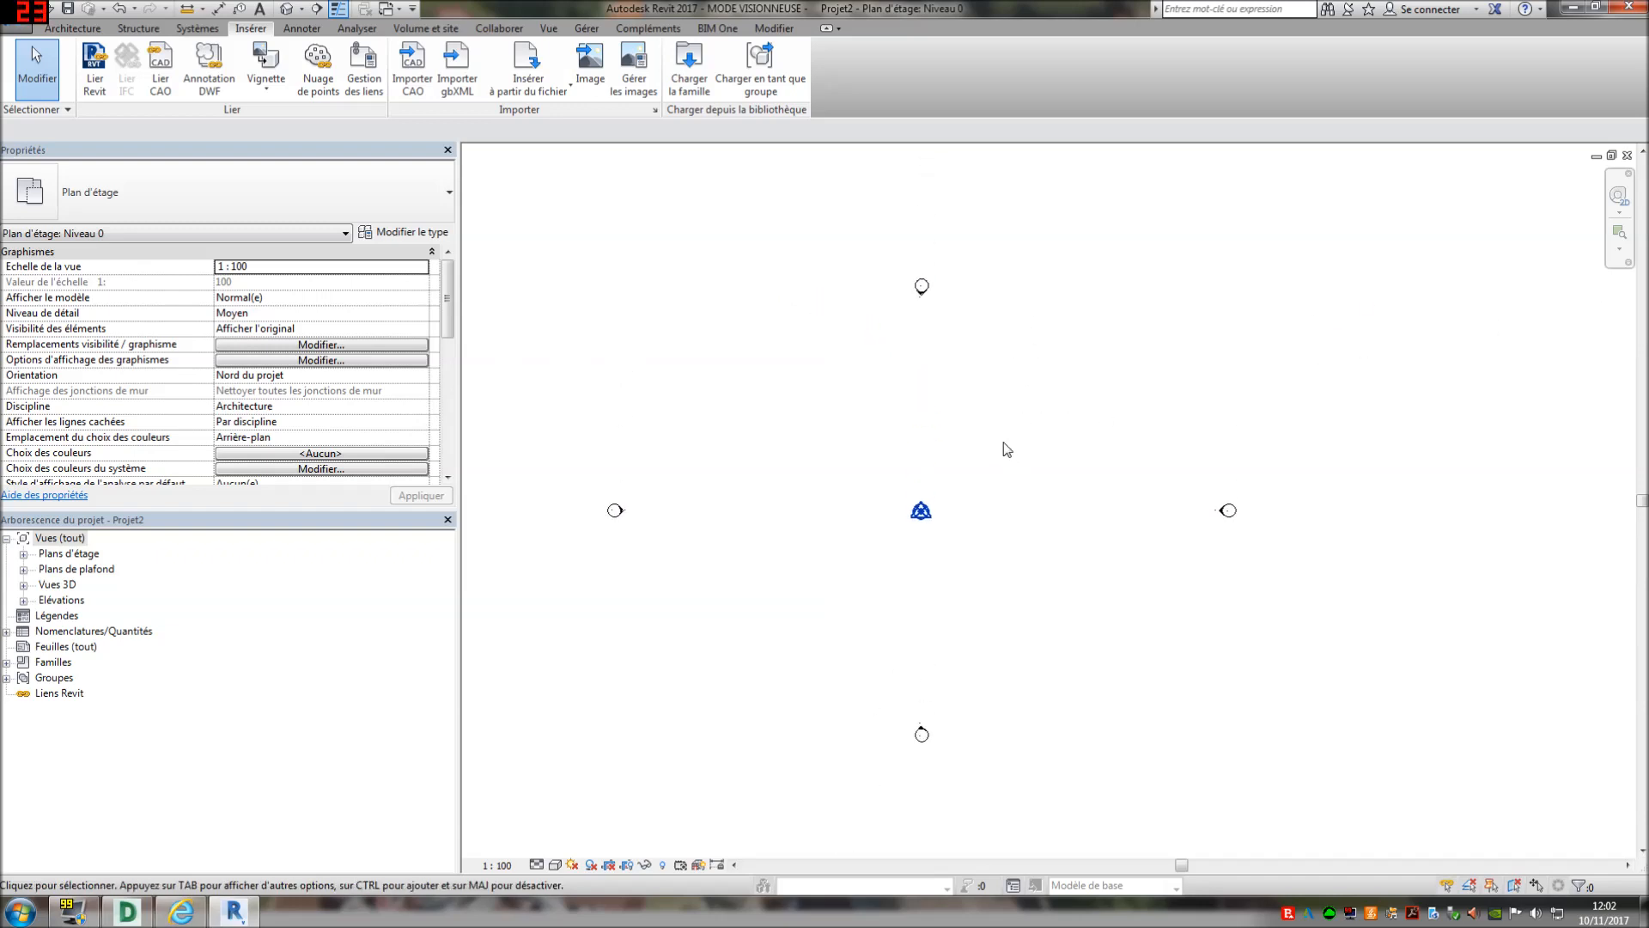